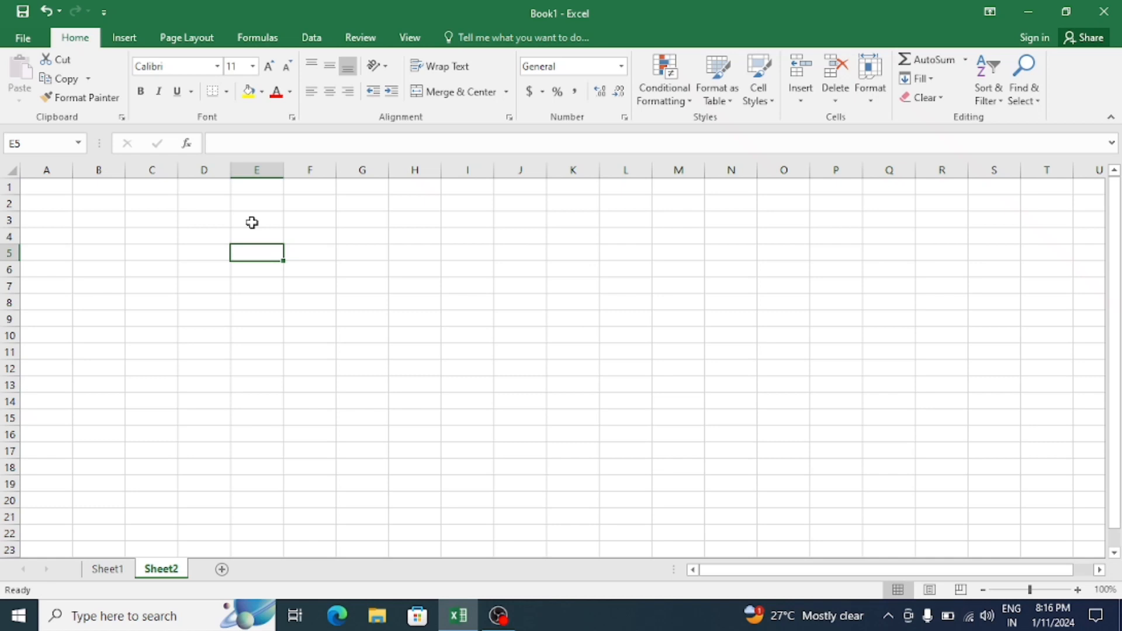
# Merge the cells across columns D to G separately in each of rows 3 to 6.
pyautogui.moveTo(201, 222); pyautogui.dragTo(368, 265)
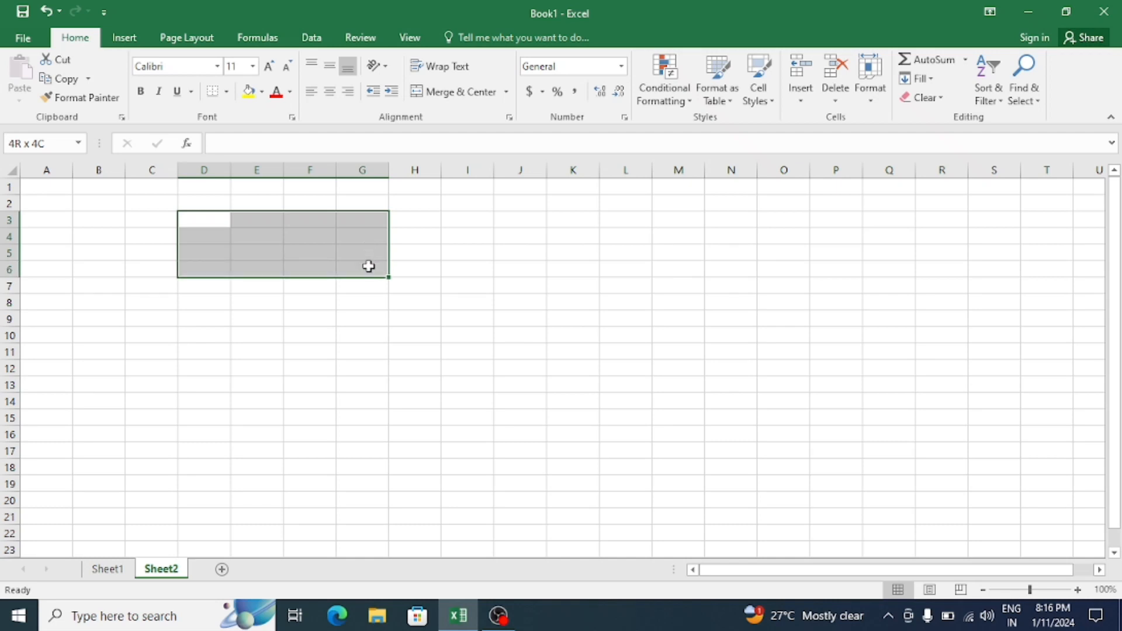
pyautogui.moveTo(368, 265); pyautogui.dragTo(368, 266)
pyautogui.click(505, 92)
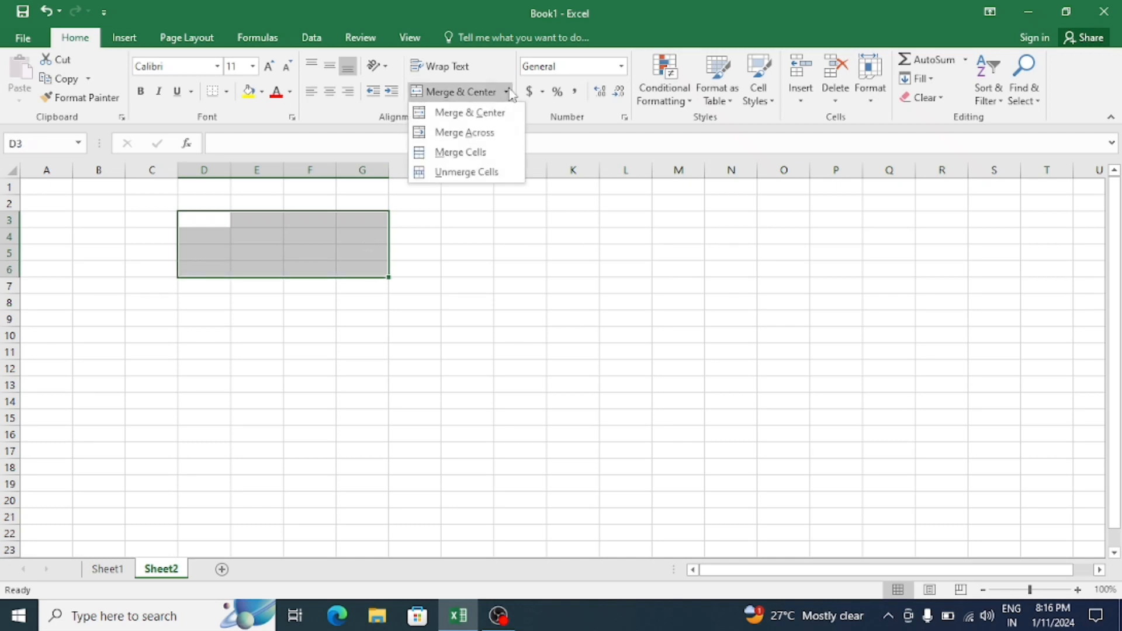
pyautogui.click(464, 132)
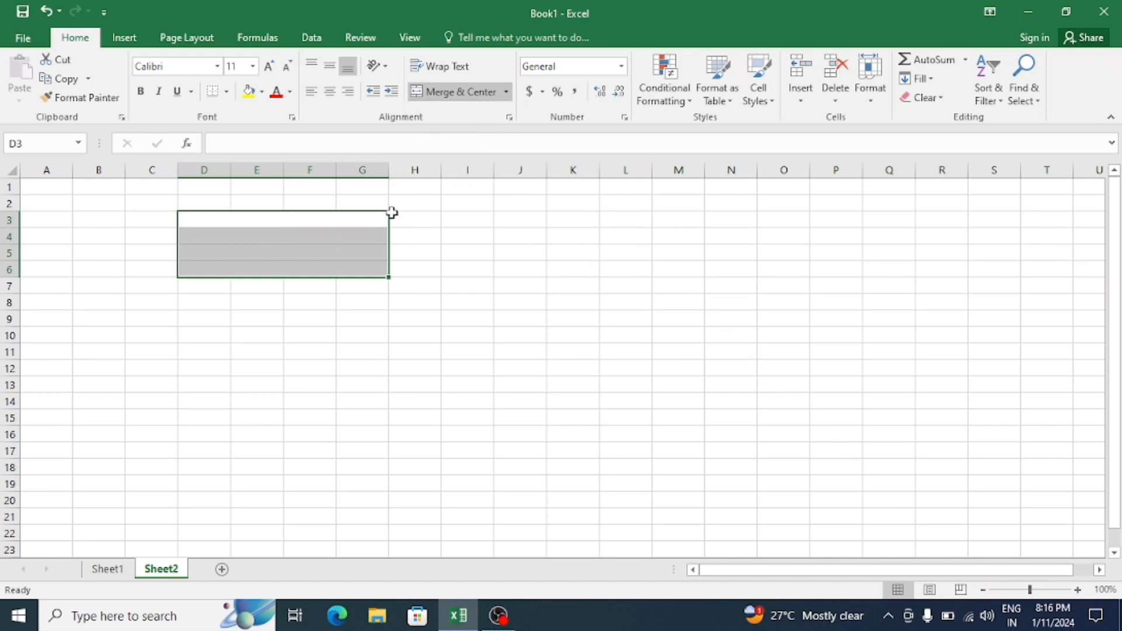
pyautogui.click(296, 220)
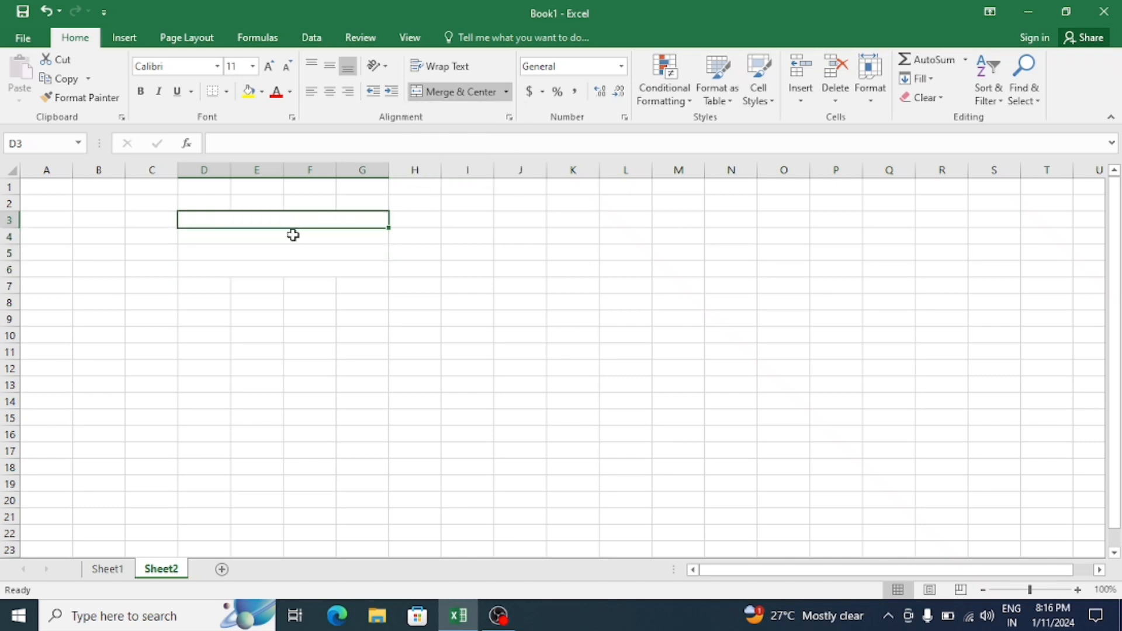
pyautogui.click(293, 236)
pyautogui.click(293, 253)
pyautogui.click(292, 269)
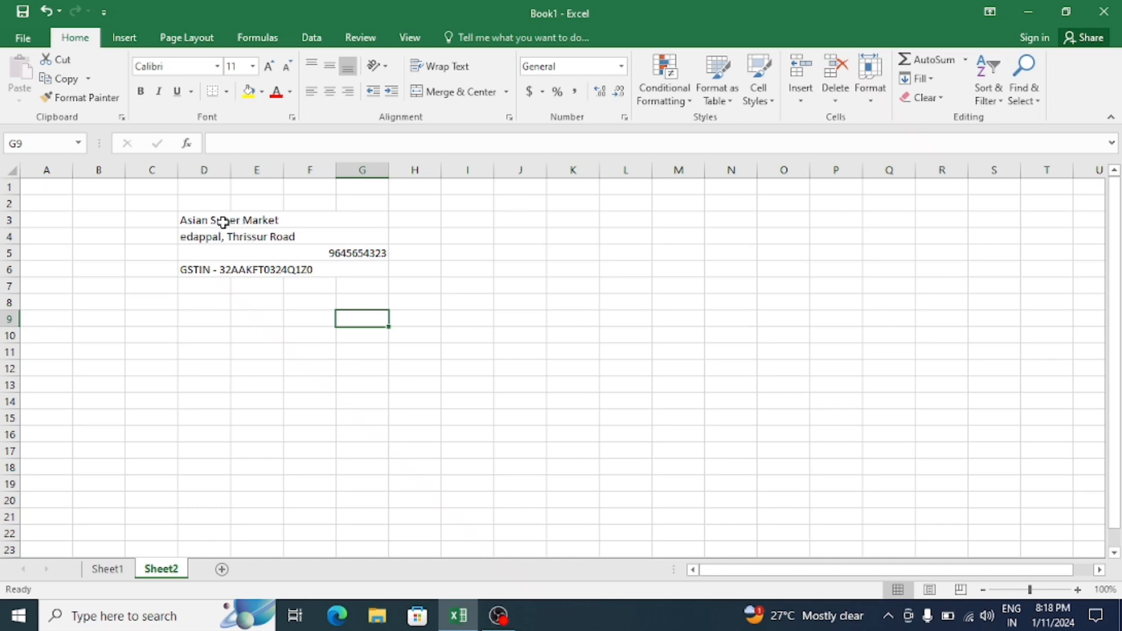
# Left-align the company details in rows 3 to 6 and format the company name as 14 pt bold blue text.
pyautogui.moveTo(213, 223); pyautogui.dragTo(250, 260)
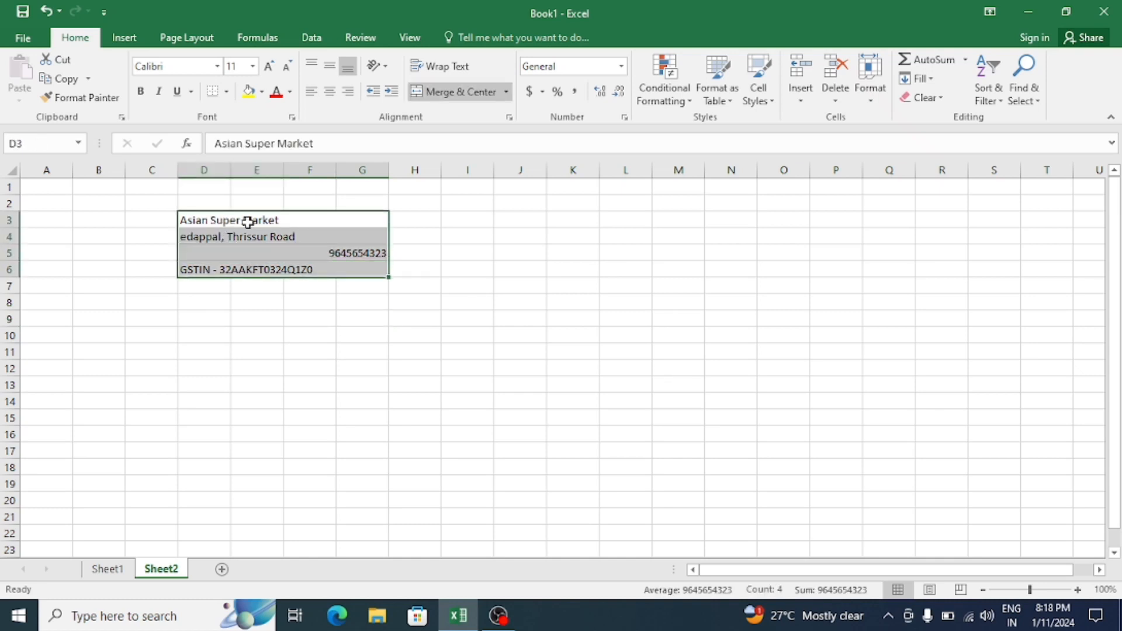
pyautogui.click(313, 96)
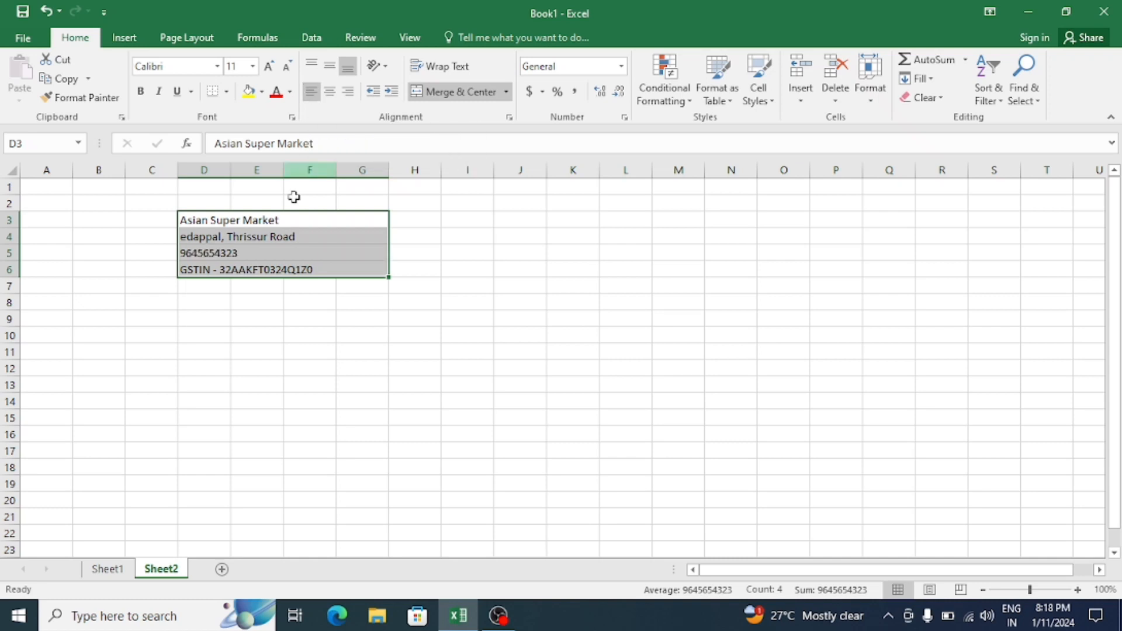
pyautogui.click(212, 221)
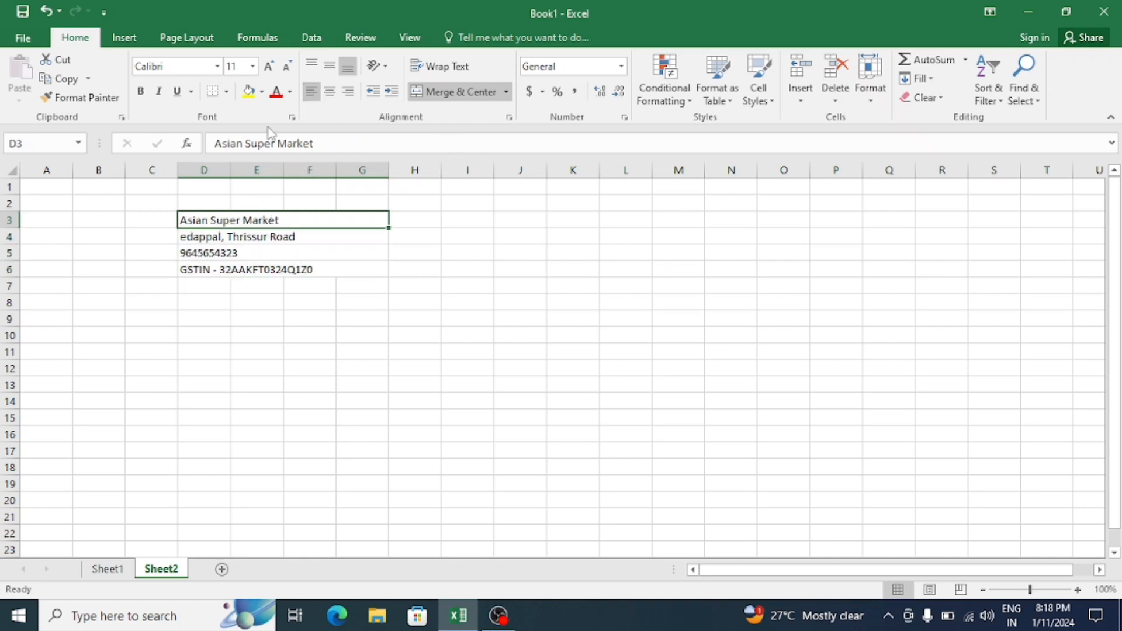
pyautogui.click(270, 68)
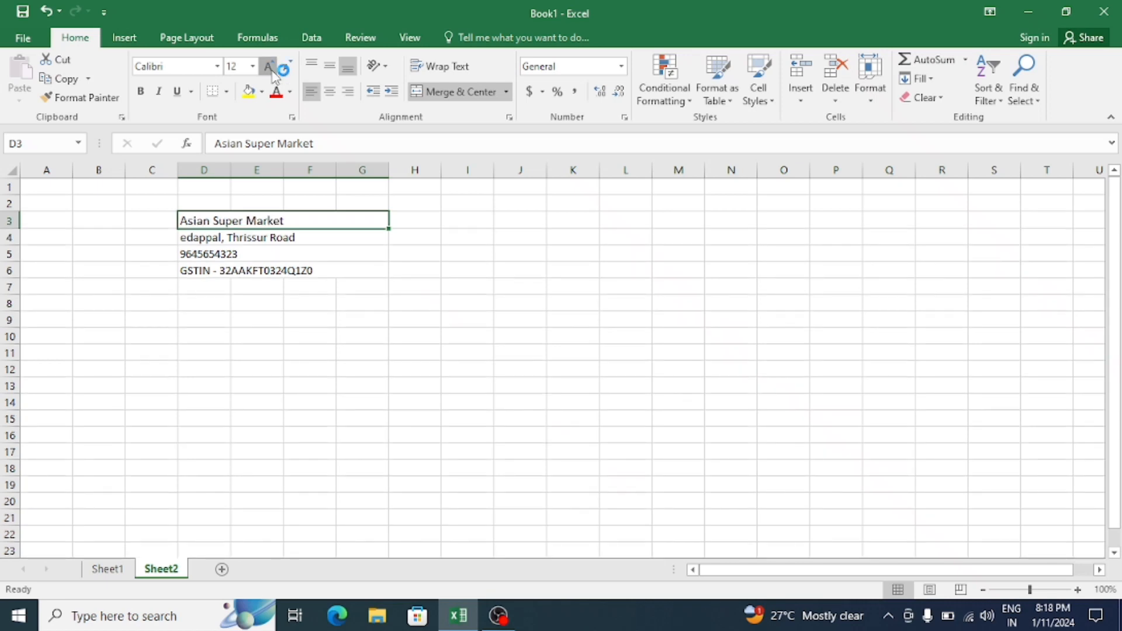
pyautogui.click(270, 67)
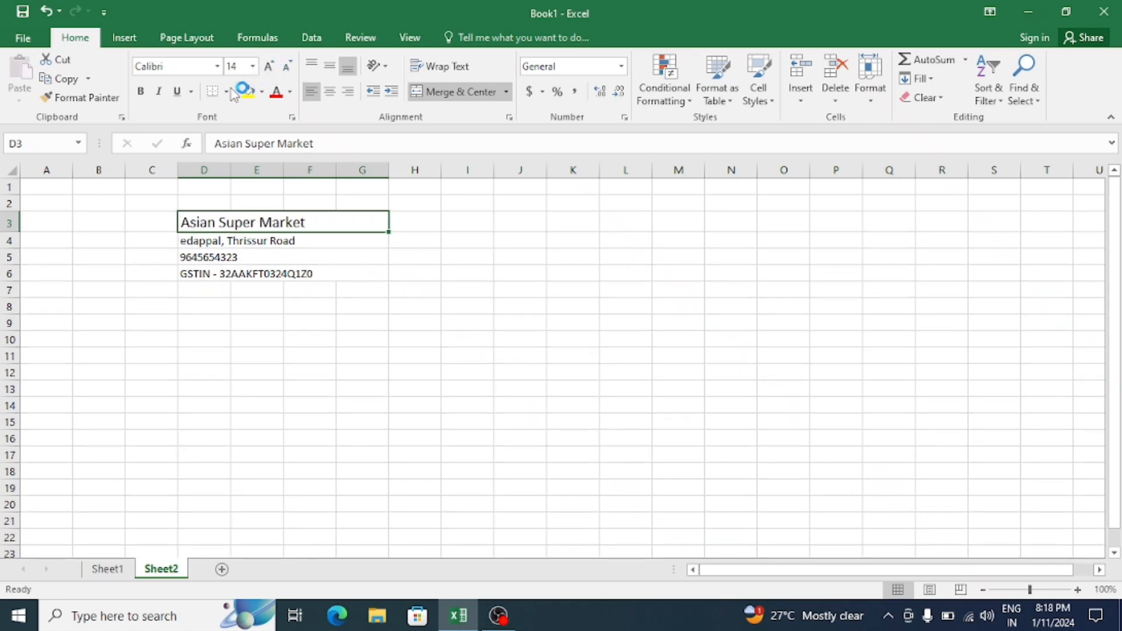
pyautogui.click(142, 92)
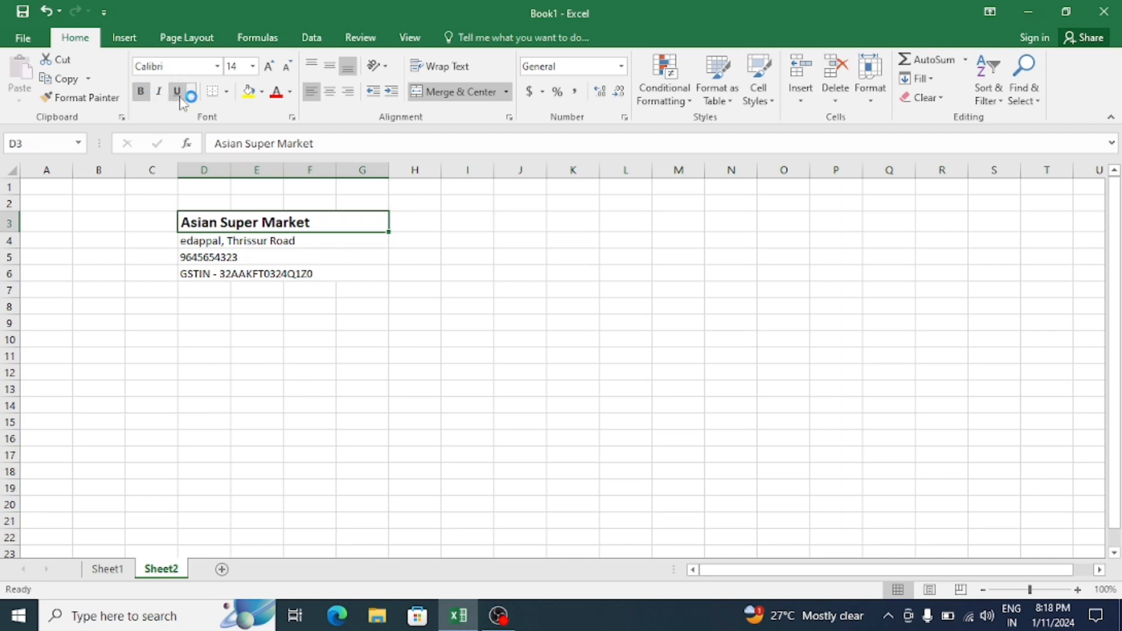
pyautogui.click(290, 92)
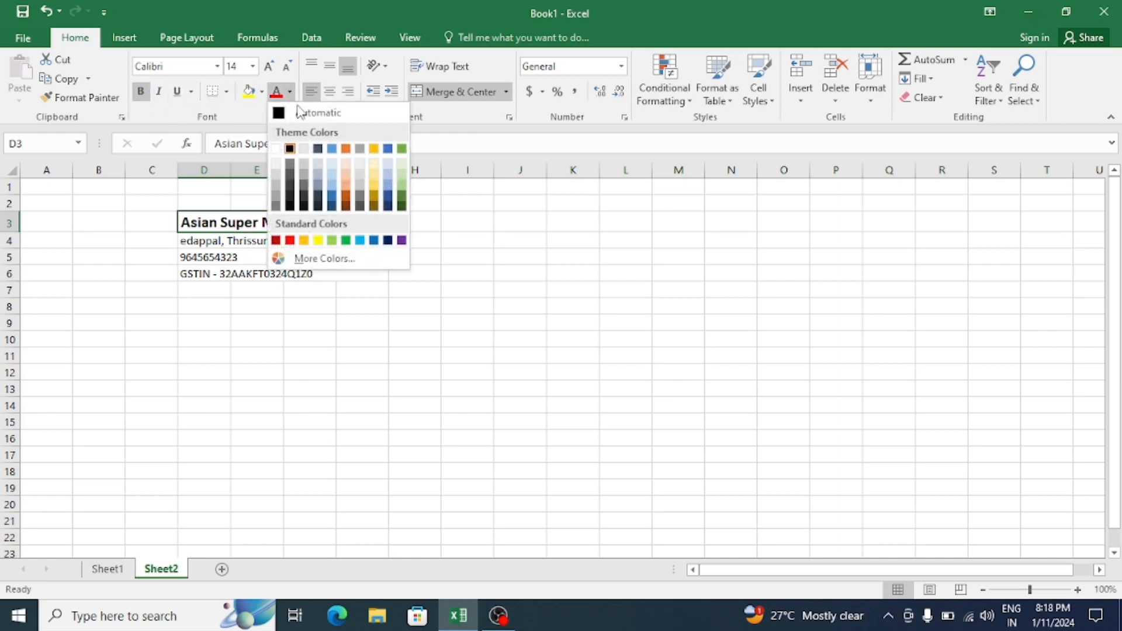
pyautogui.click(330, 146)
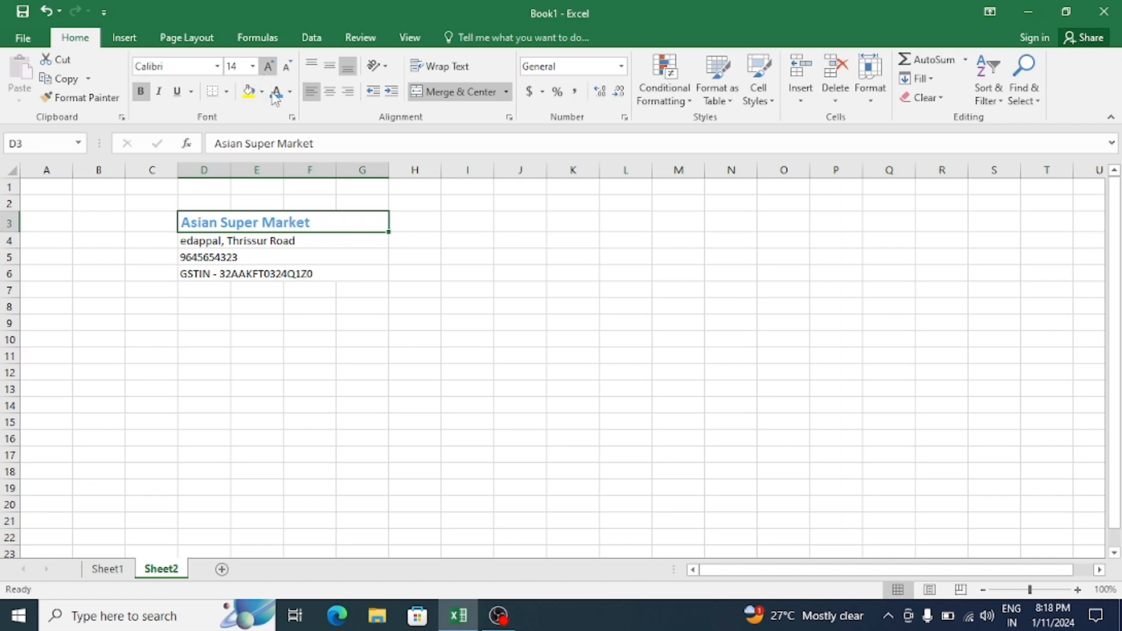
# Format the company's address, phone and GSTIN lines in rows 4 to 6 as 12 pt bold.
pyautogui.moveTo(229, 241); pyautogui.dragTo(277, 273)
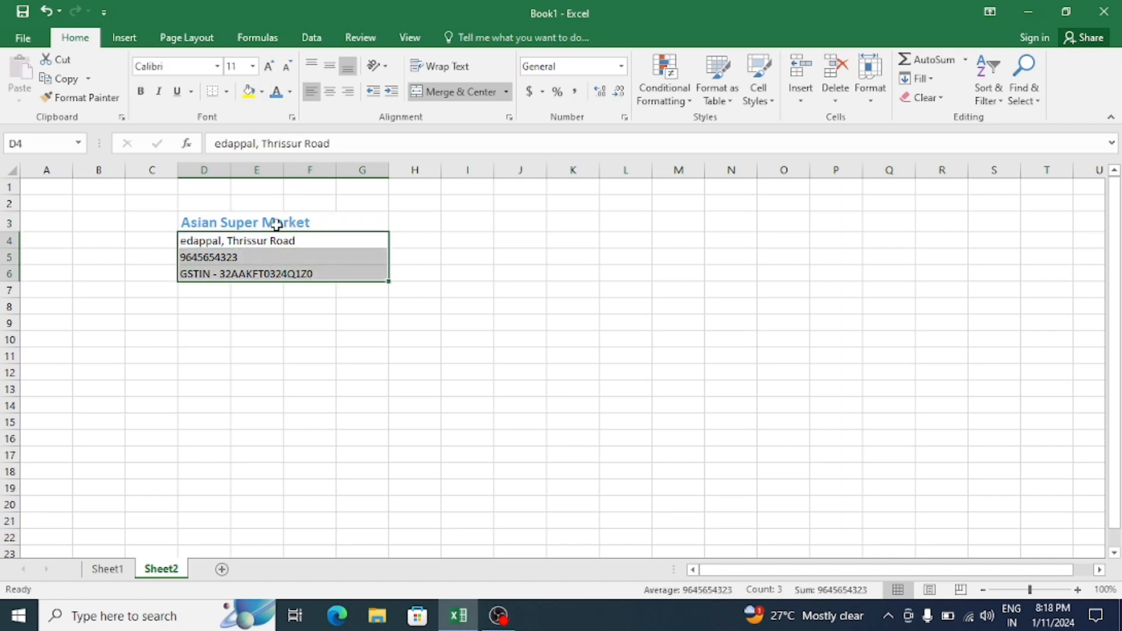
pyautogui.click(269, 66)
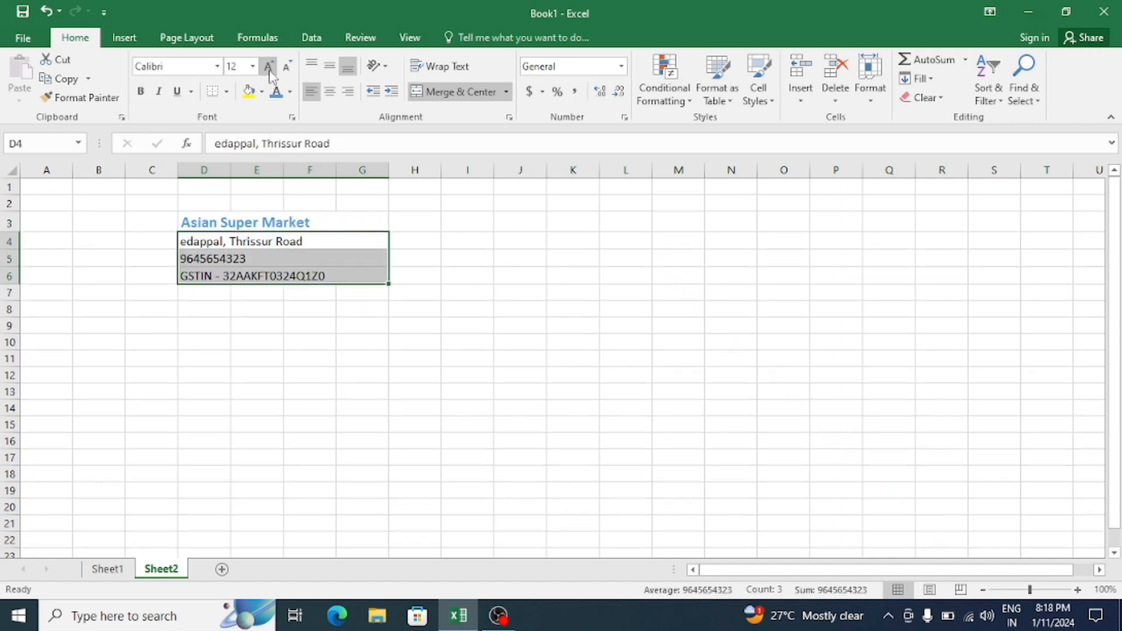
pyautogui.click(140, 92)
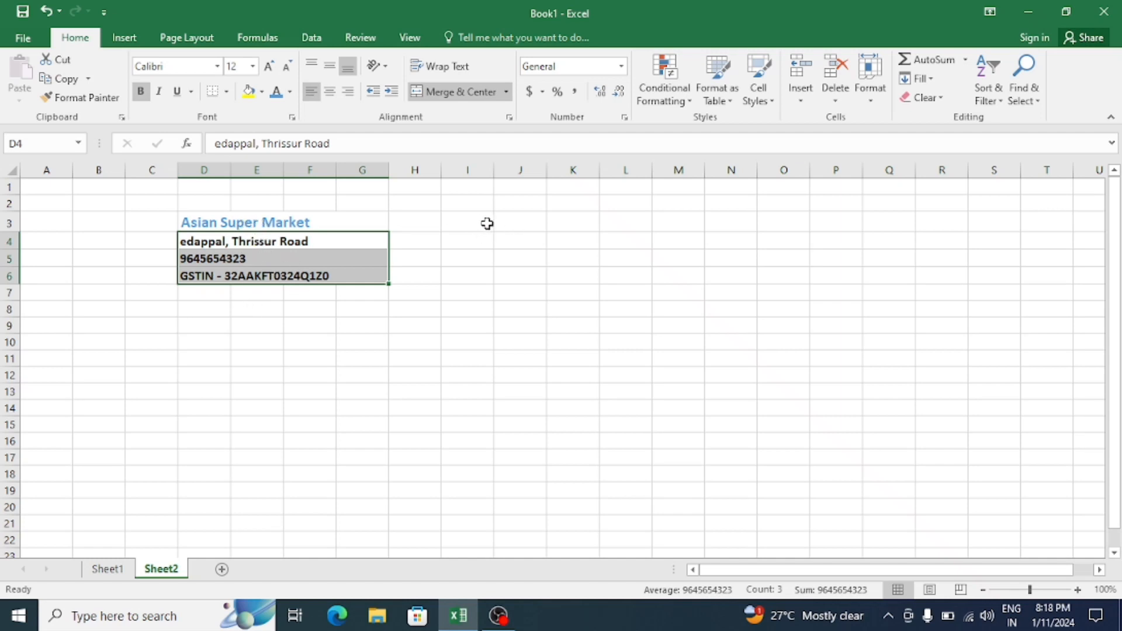
# Merge and center cells J3:M3 and enter the title "SALES INVOICE" in them.
pyautogui.moveTo(506, 221); pyautogui.dragTo(672, 227)
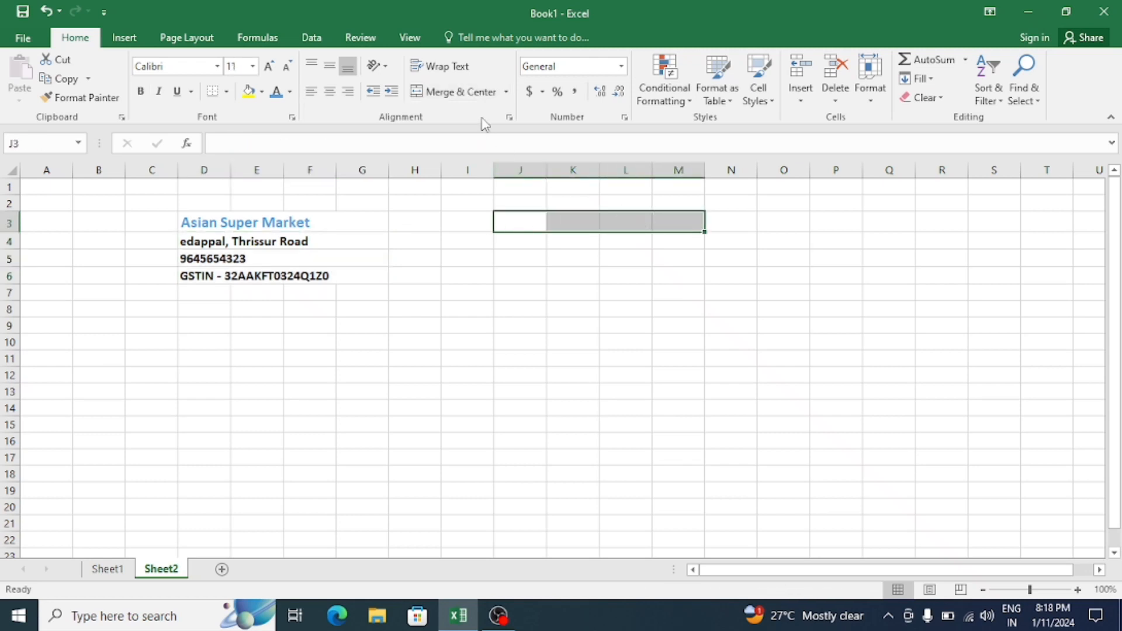
pyautogui.click(458, 91)
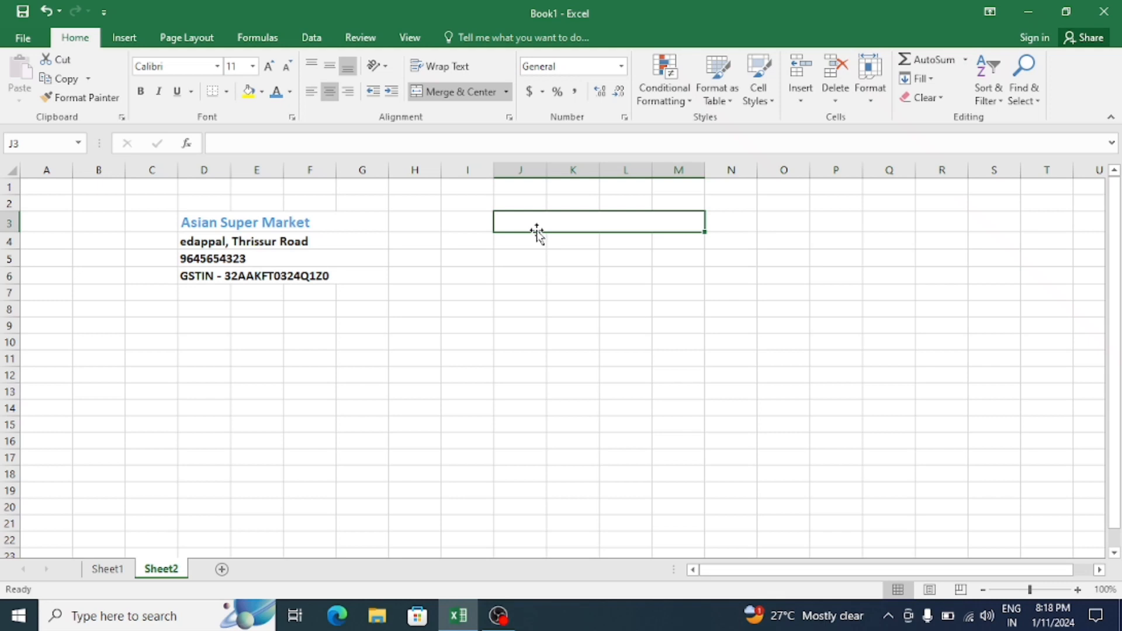
pyautogui.write('s')
pyautogui.press('BackSpace')
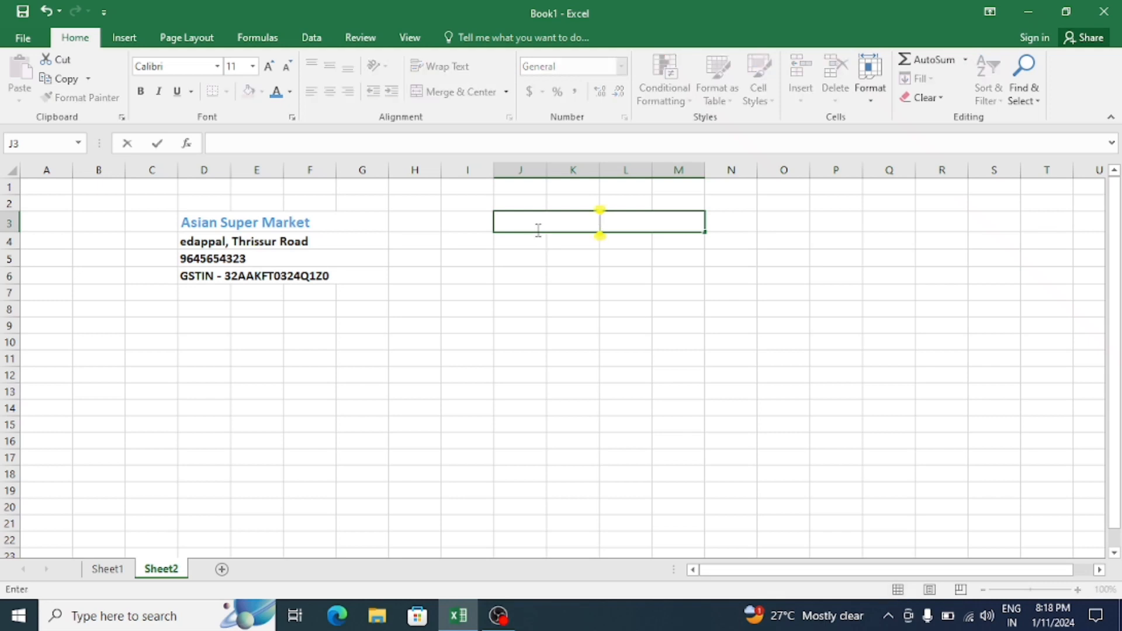
pyautogui.write('SALE')
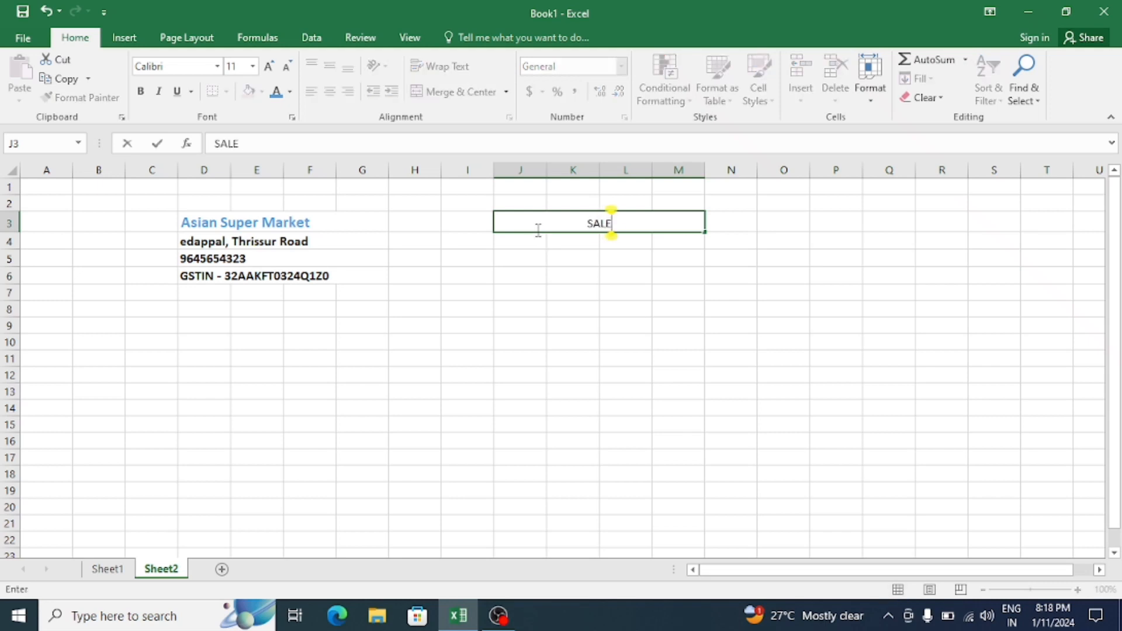
pyautogui.write('S IN')
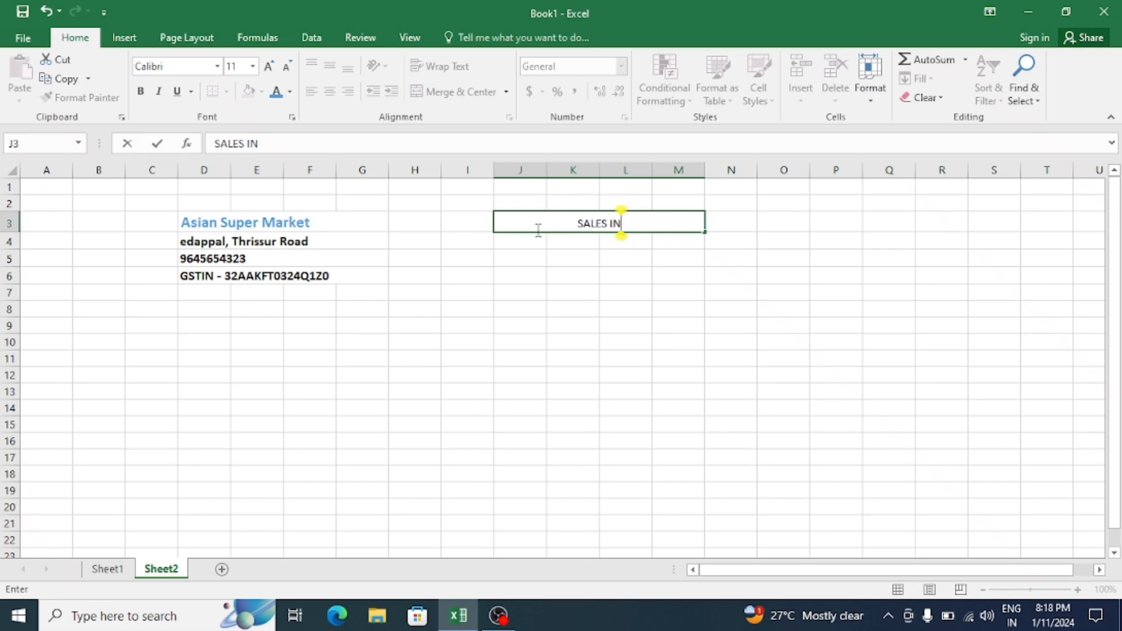
pyautogui.write('VOICE')
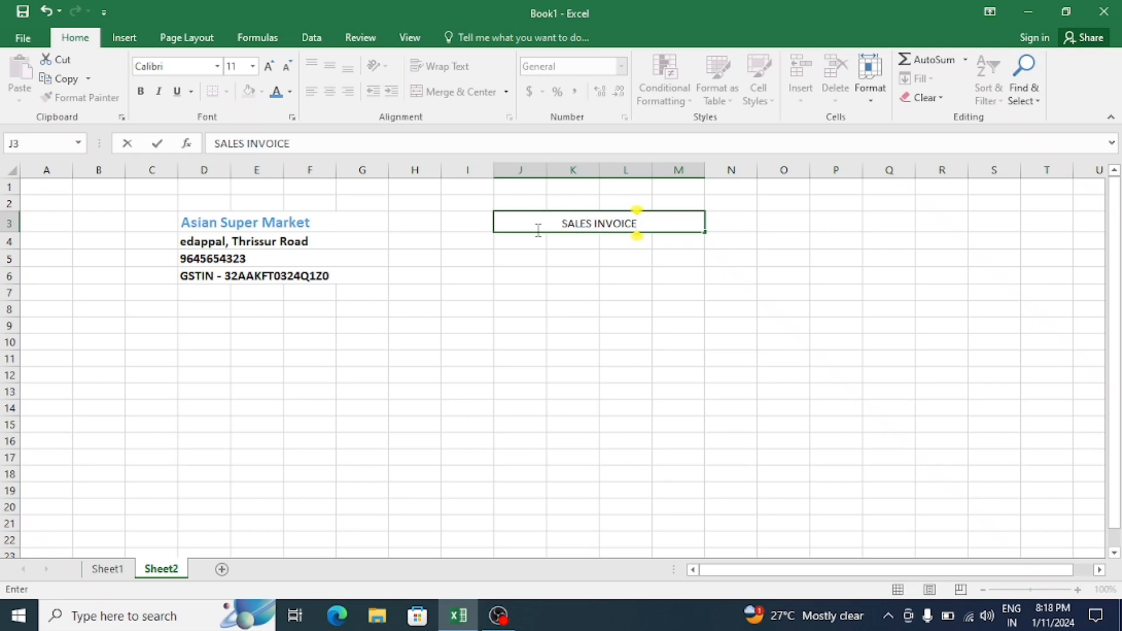
pyautogui.click(581, 246)
# Format the SALES INVOICE title as 18 pt bold text in the same blue as the company name.
pyautogui.click(576, 220)
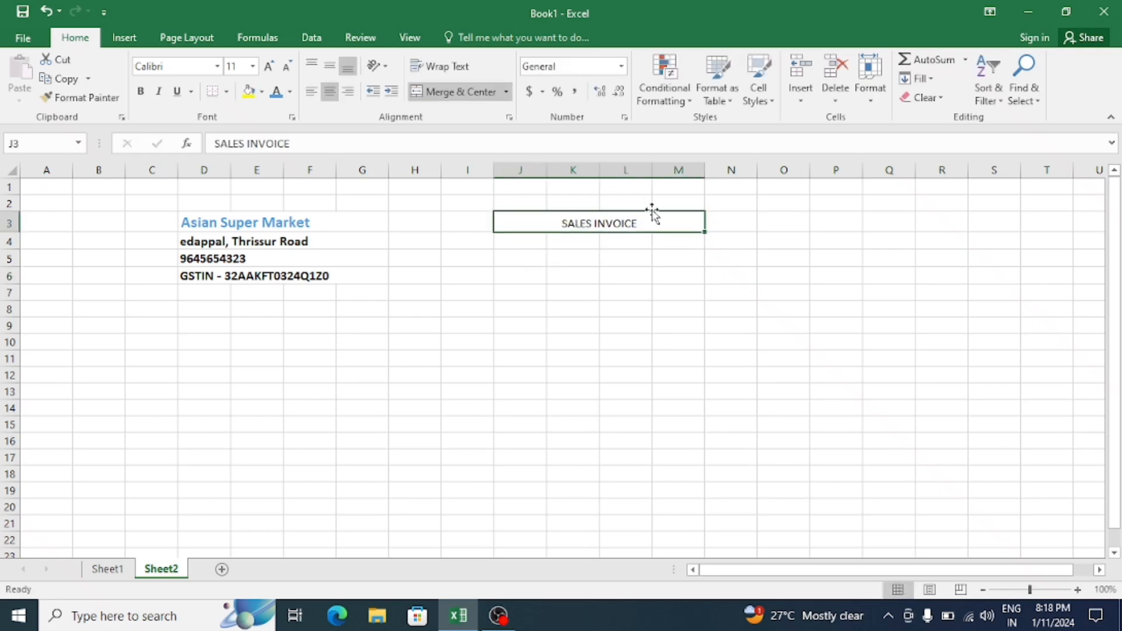
pyautogui.click(275, 67)
pyautogui.click(275, 67)
pyautogui.click(275, 67)
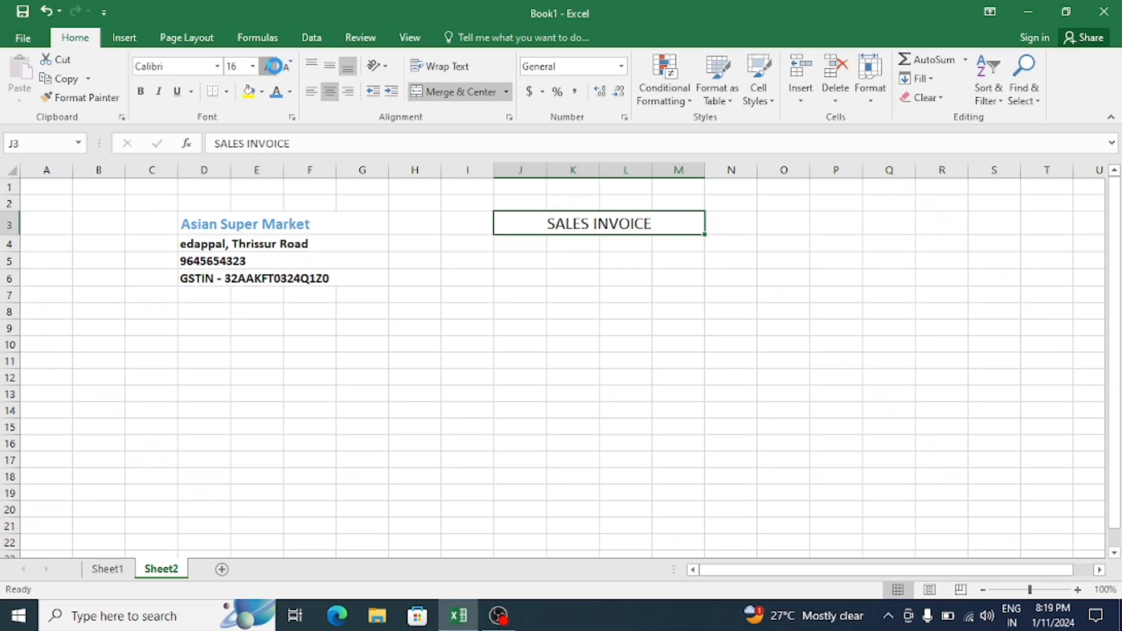
pyautogui.click(275, 68)
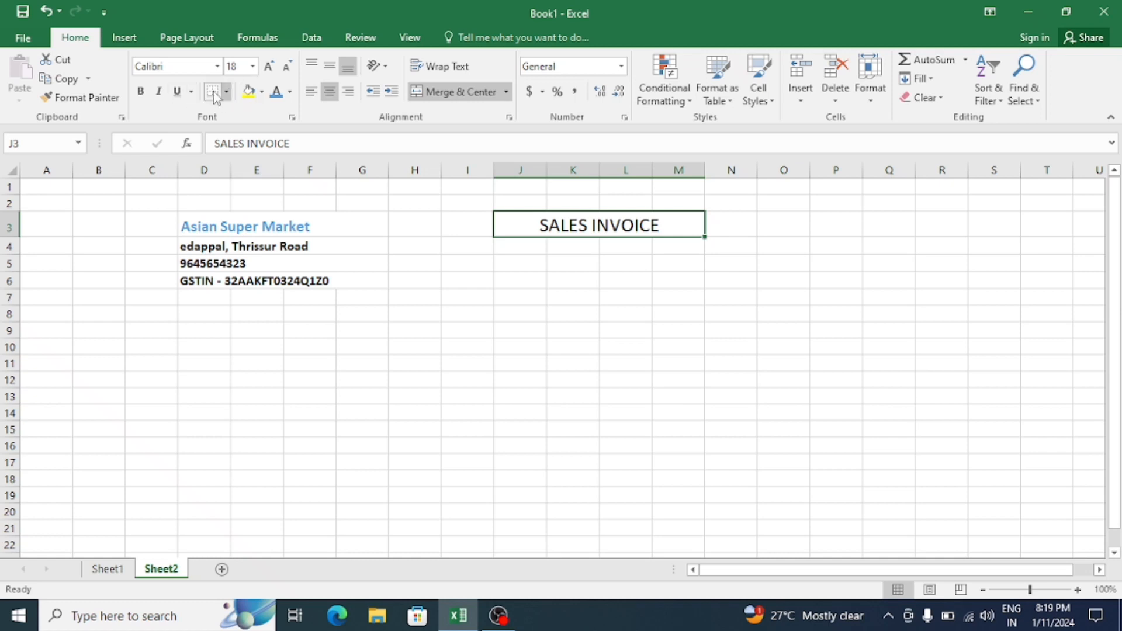
pyautogui.click(140, 91)
pyautogui.click(277, 92)
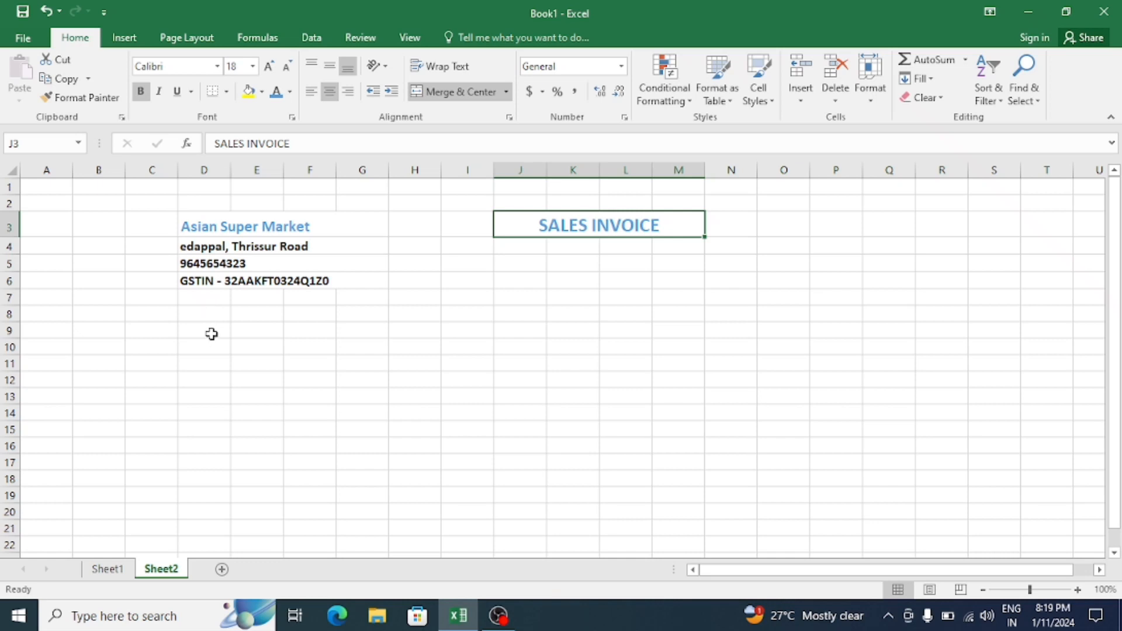
# Merge the cells across columns D to G separately in each of rows 9 to 12 for the billing details.
pyautogui.moveTo(213, 331); pyautogui.dragTo(358, 371)
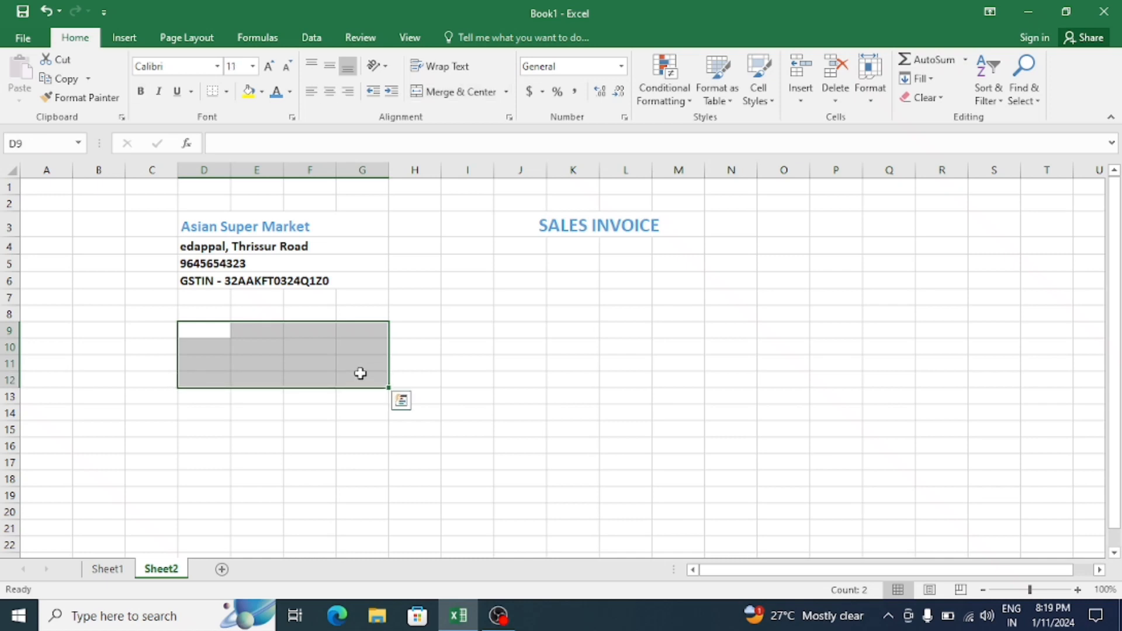
pyautogui.click(507, 92)
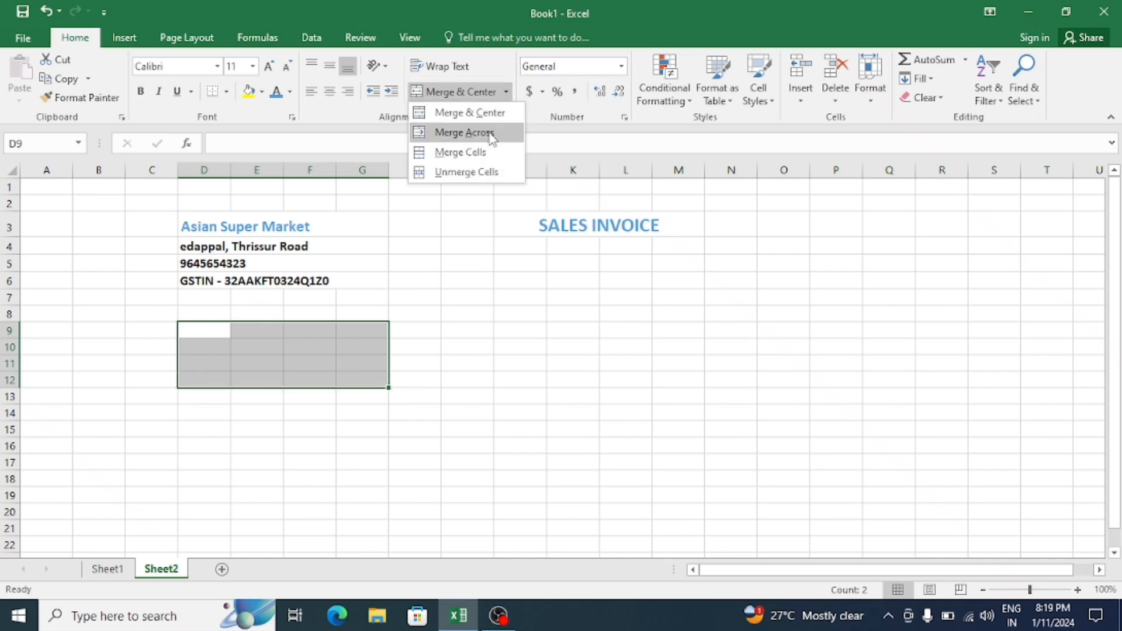
pyautogui.click(466, 131)
pyautogui.click(541, 368)
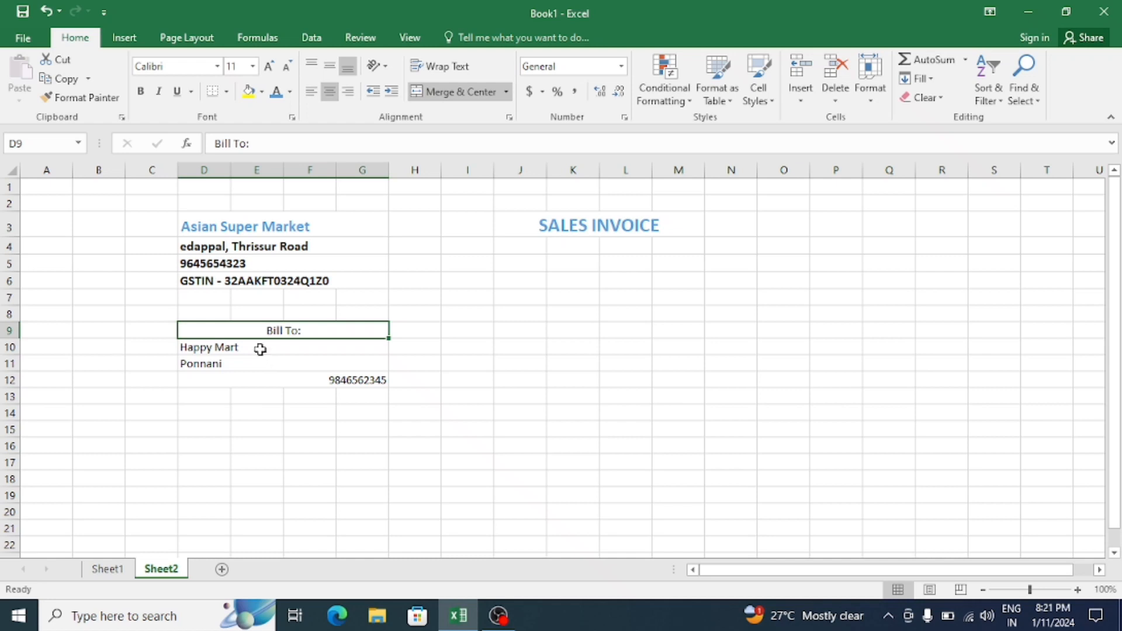
# Left-align the billing block in rows 9 to 12 and format its "Bill To:" heading as 12 pt bold with a blue fill.
pyautogui.moveTo(242, 330); pyautogui.dragTo(299, 377)
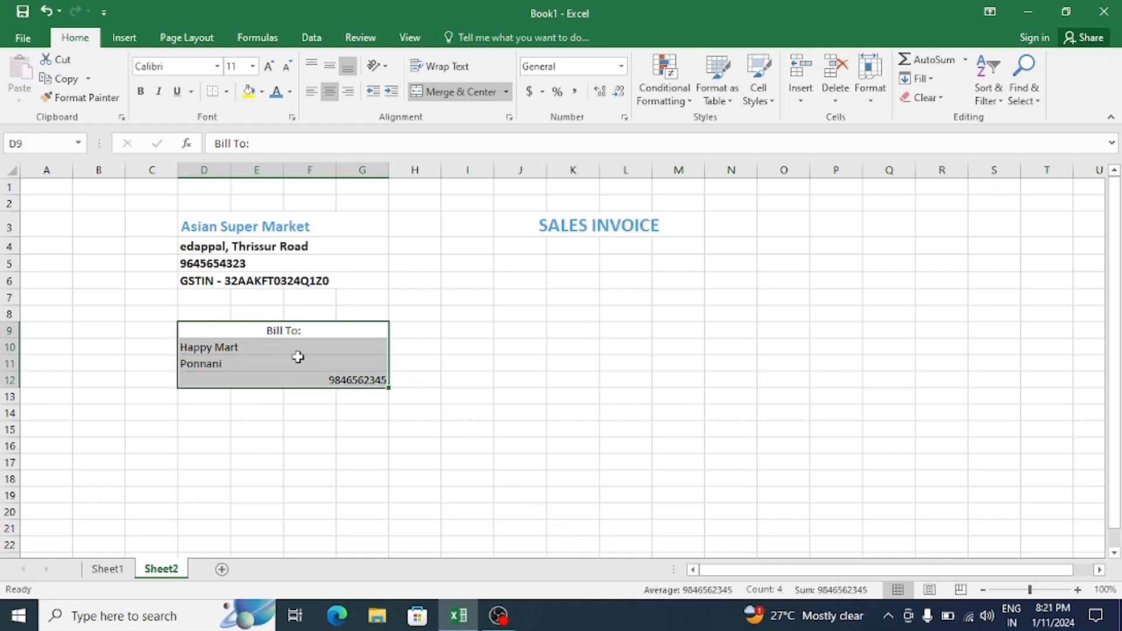
pyautogui.click(312, 91)
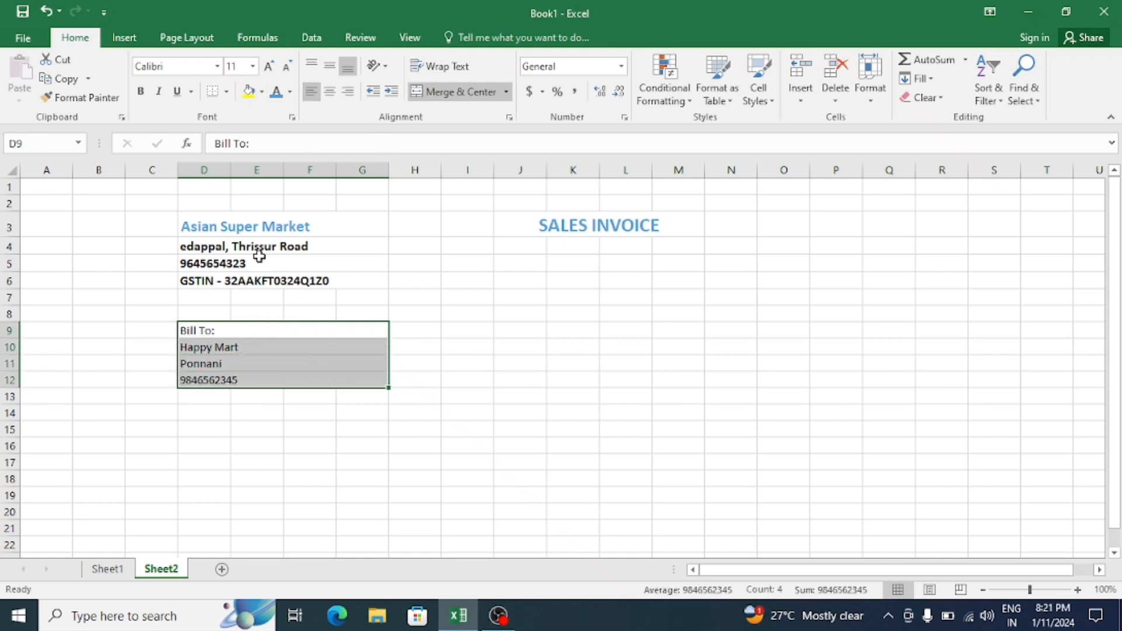
pyautogui.click(208, 333)
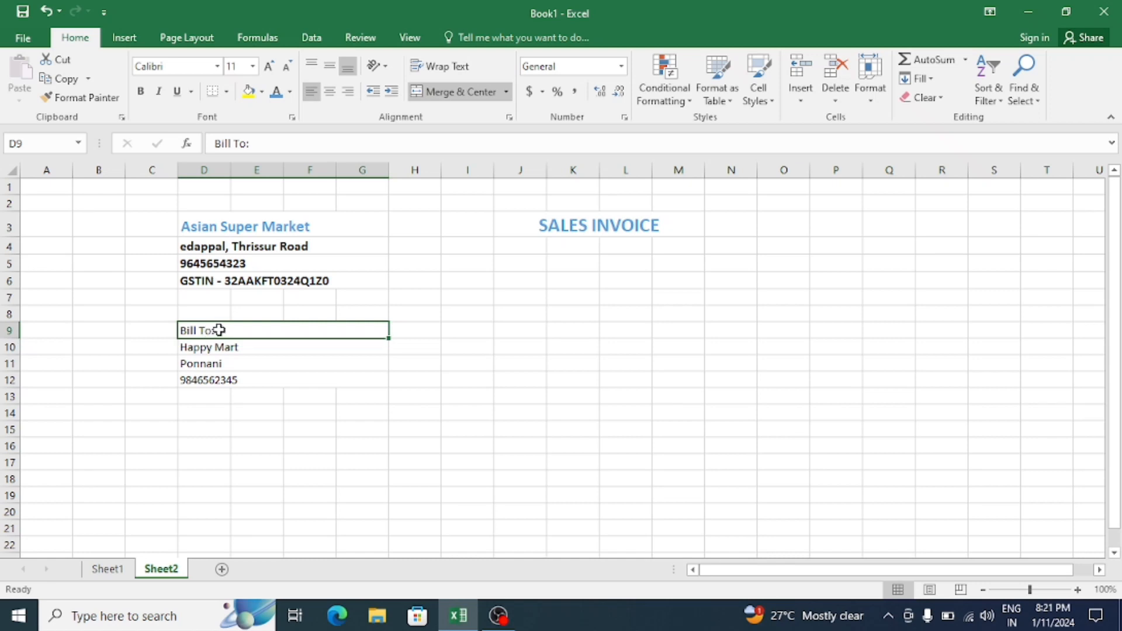
pyautogui.click(269, 66)
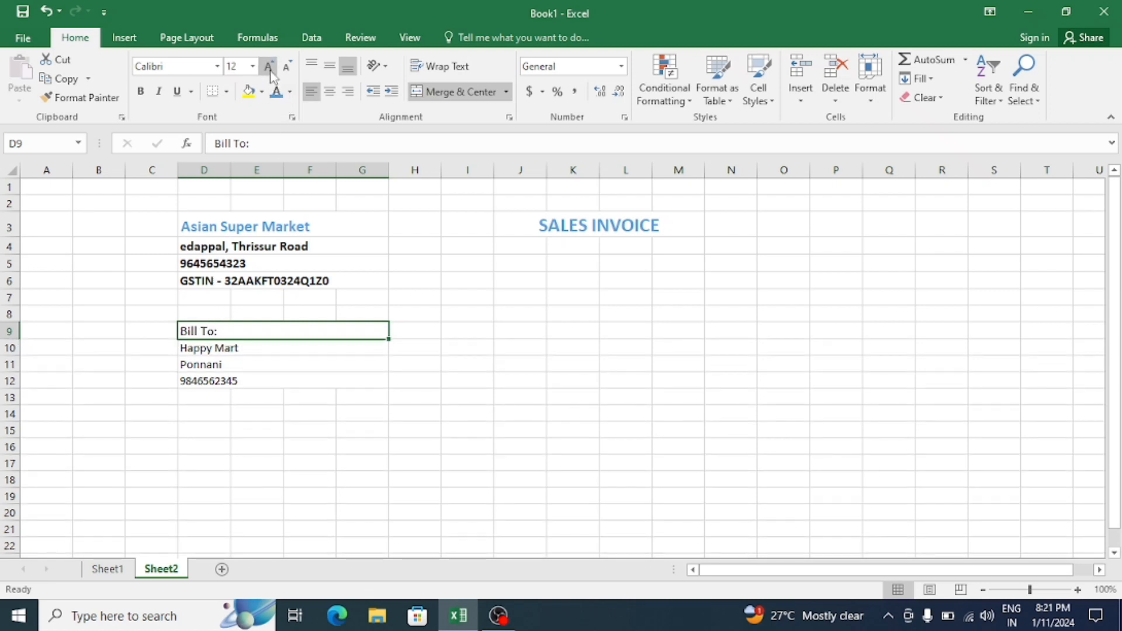
pyautogui.click(140, 93)
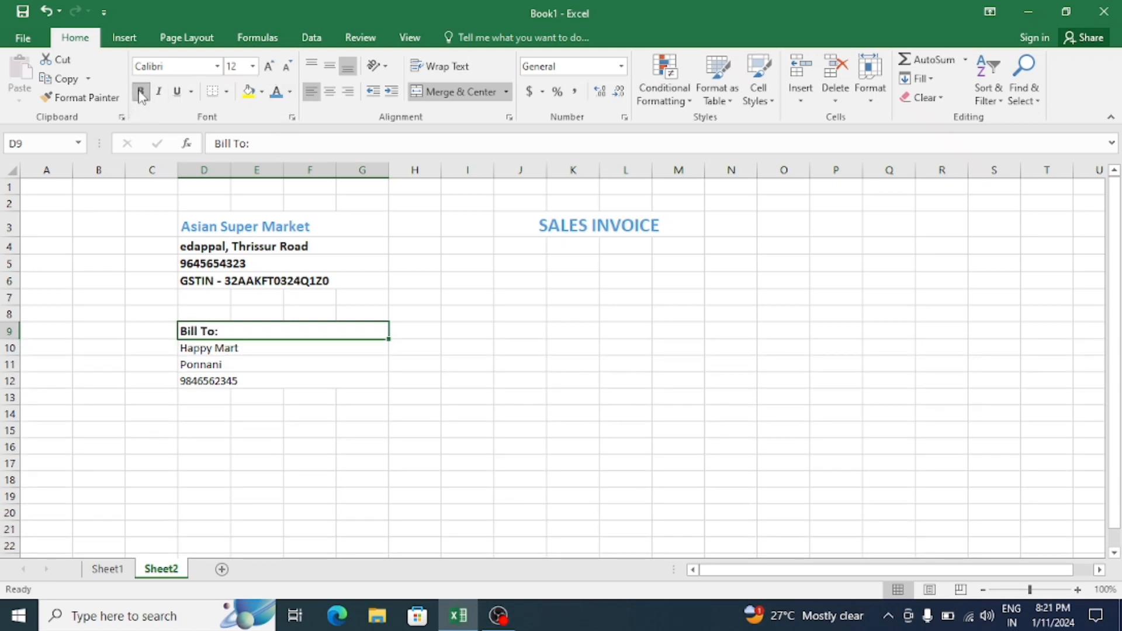
pyautogui.click(261, 92)
pyautogui.click(303, 129)
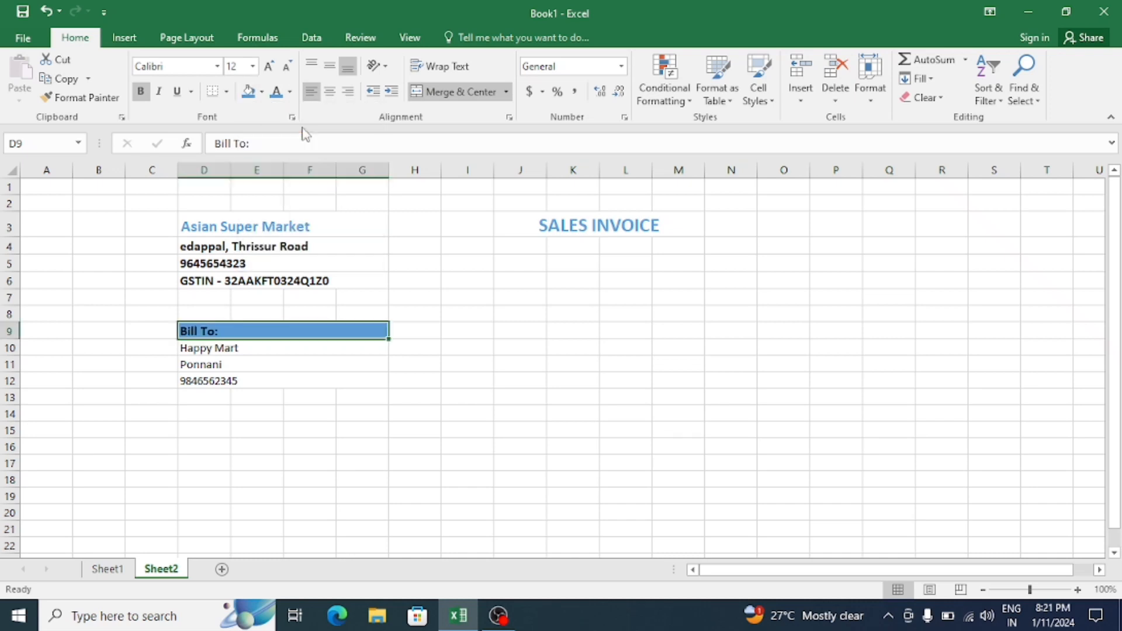
# Set the "Bill To:" heading text to white and format the customer details in rows 10 to 12 as 12 pt bold.
pyautogui.click(290, 92)
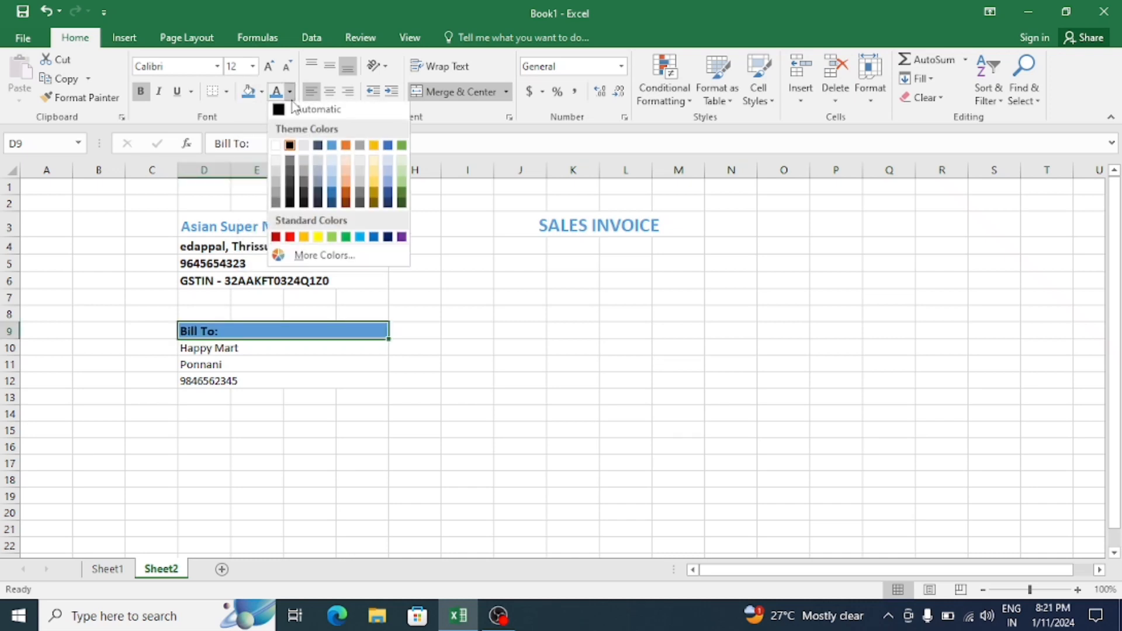
pyautogui.click(280, 147)
pyautogui.moveTo(223, 348); pyautogui.dragTo(232, 380)
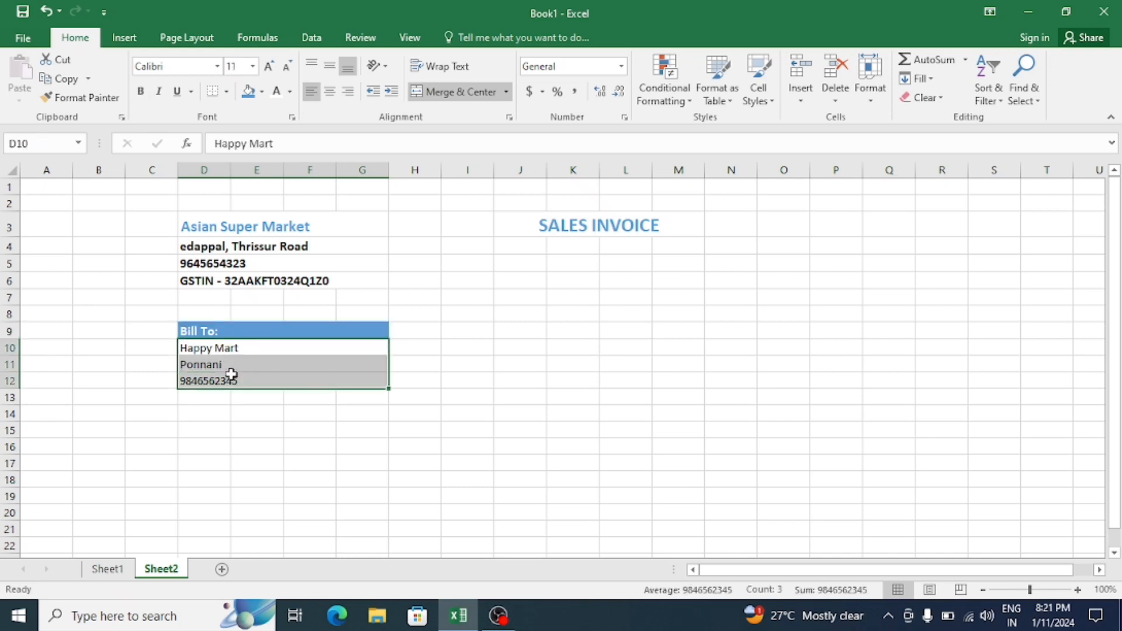
pyautogui.click(269, 67)
pyautogui.click(140, 91)
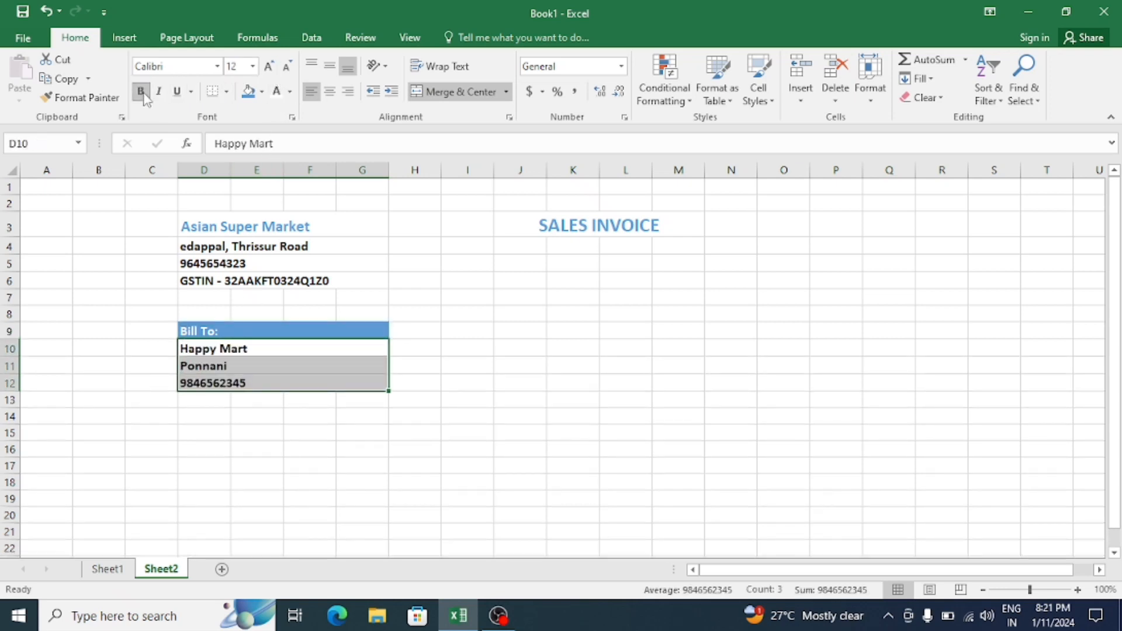
pyautogui.click(429, 360)
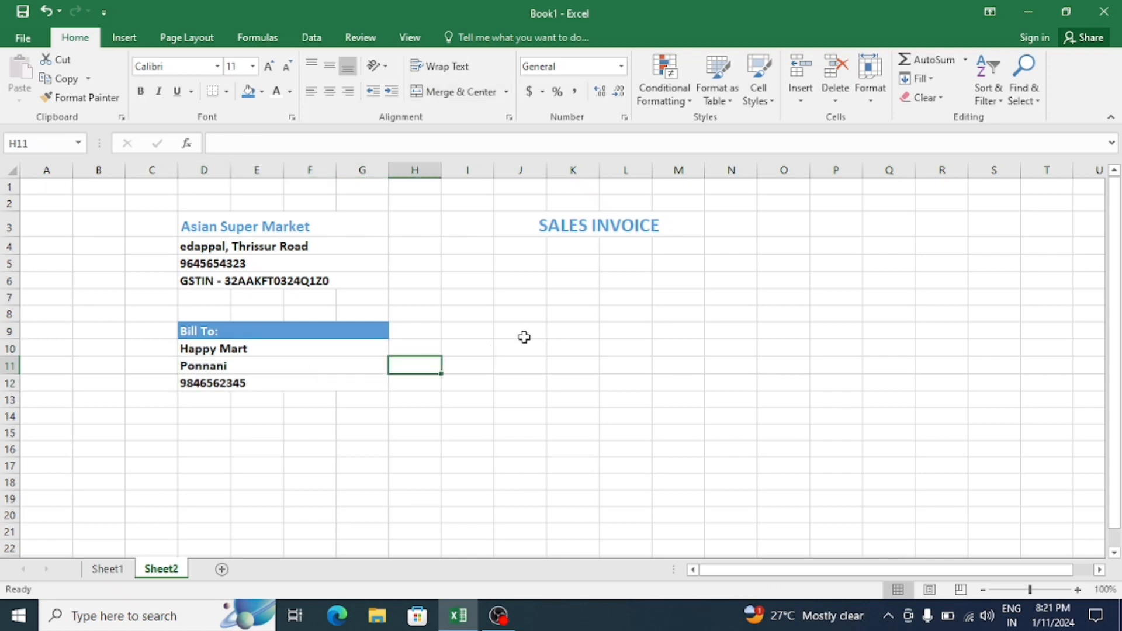
# Merge columns J to K and columns L to M separately in each of rows 9 and 10.
pyautogui.moveTo(521, 332); pyautogui.dragTo(592, 345)
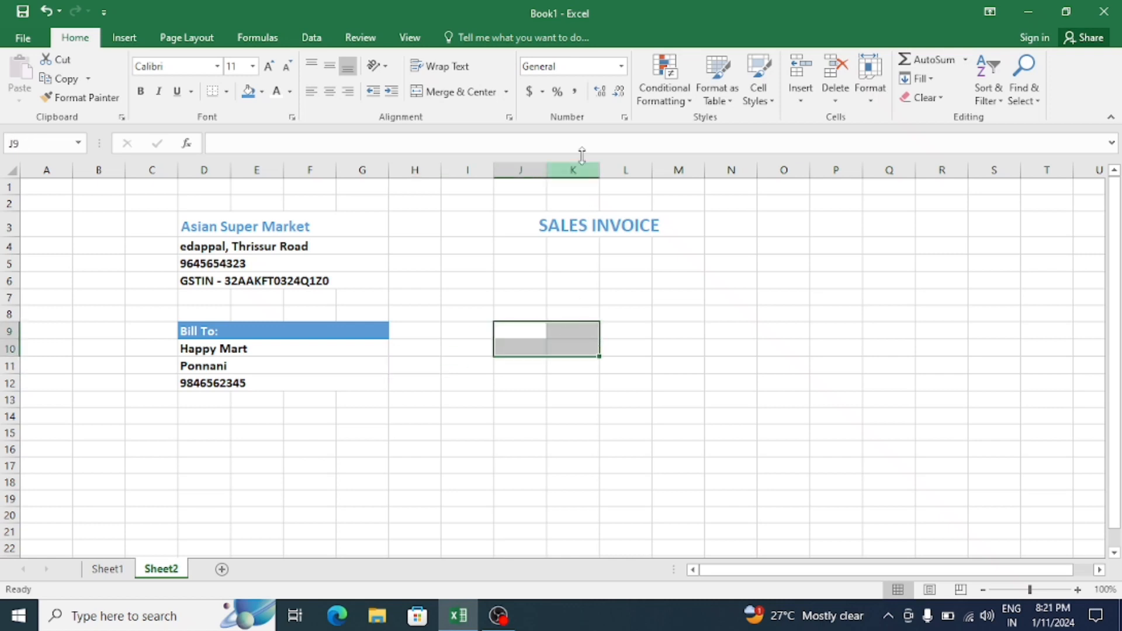
pyautogui.click(506, 92)
pyautogui.click(464, 132)
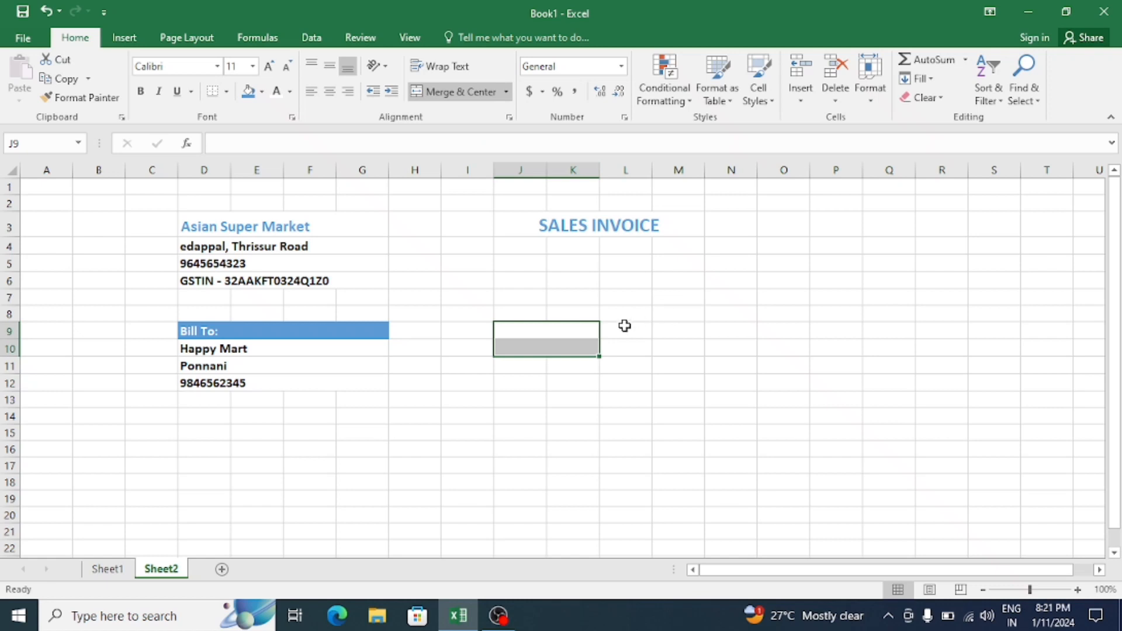
pyautogui.moveTo(623, 327); pyautogui.dragTo(671, 351)
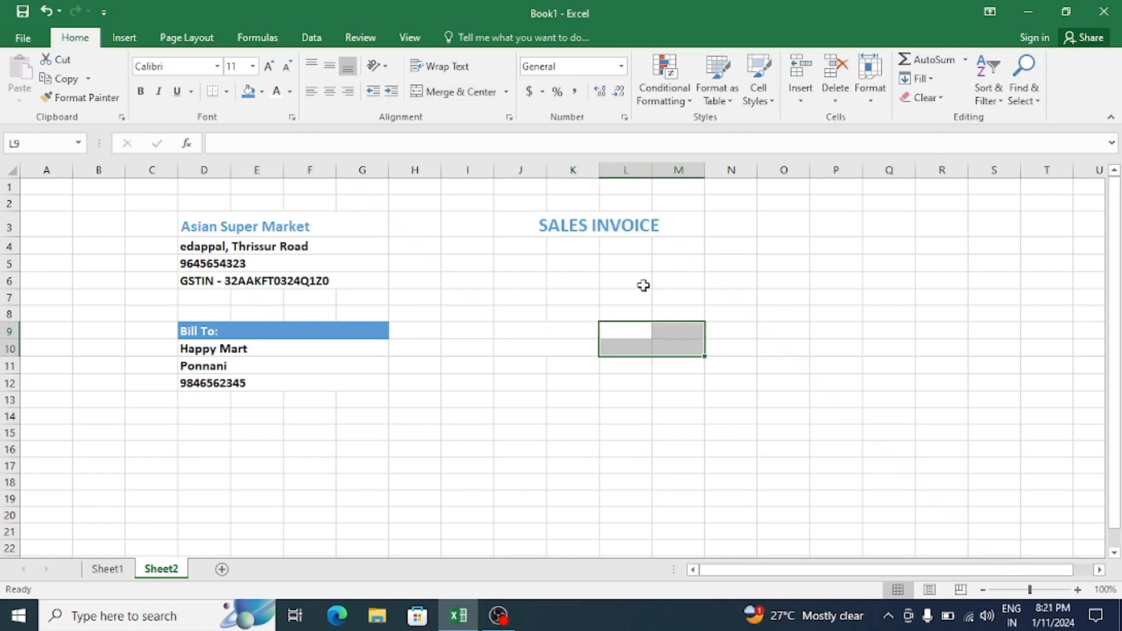
pyautogui.click(506, 92)
pyautogui.click(496, 129)
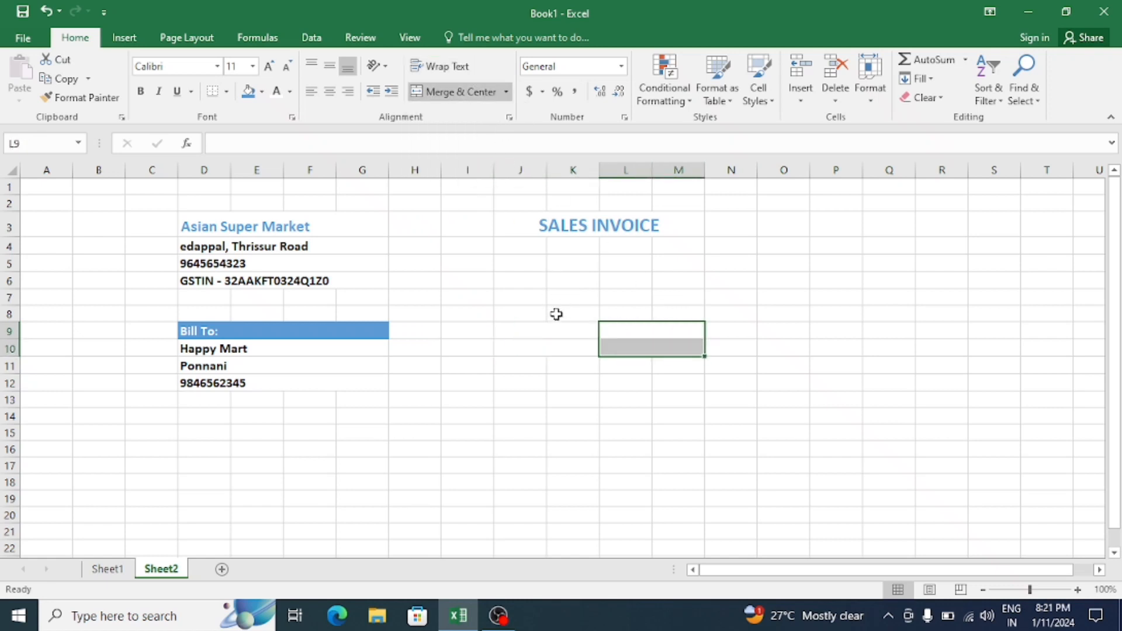
# Enter the headings "Bill No" in J9 and "Date" in L9.
pyautogui.click(556, 332)
pyautogui.write('B')
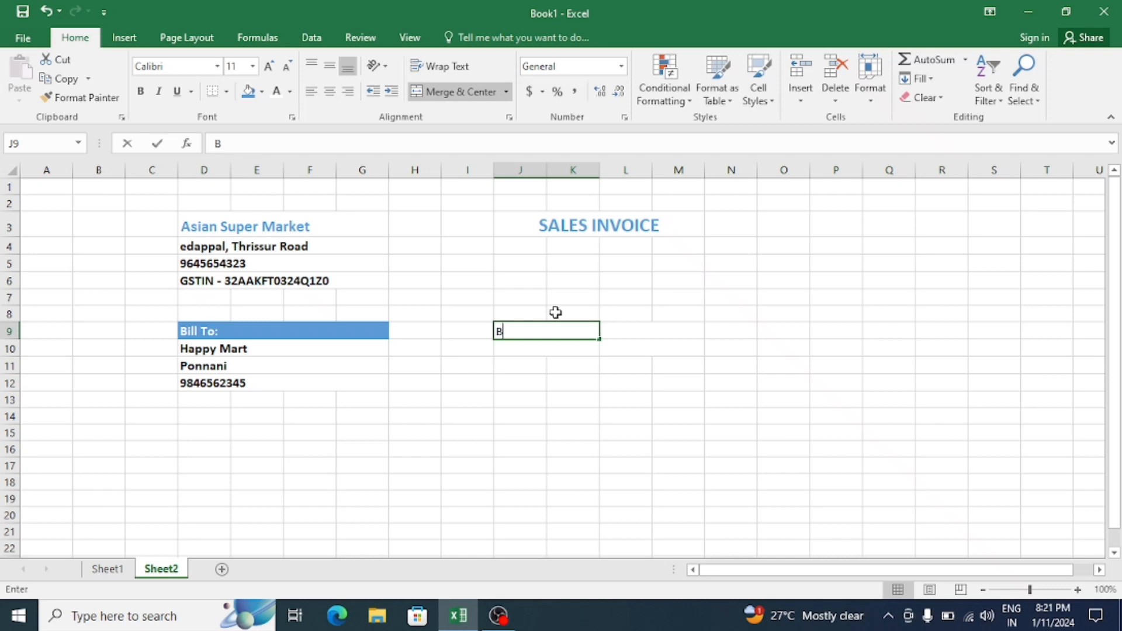
pyautogui.write('ill')
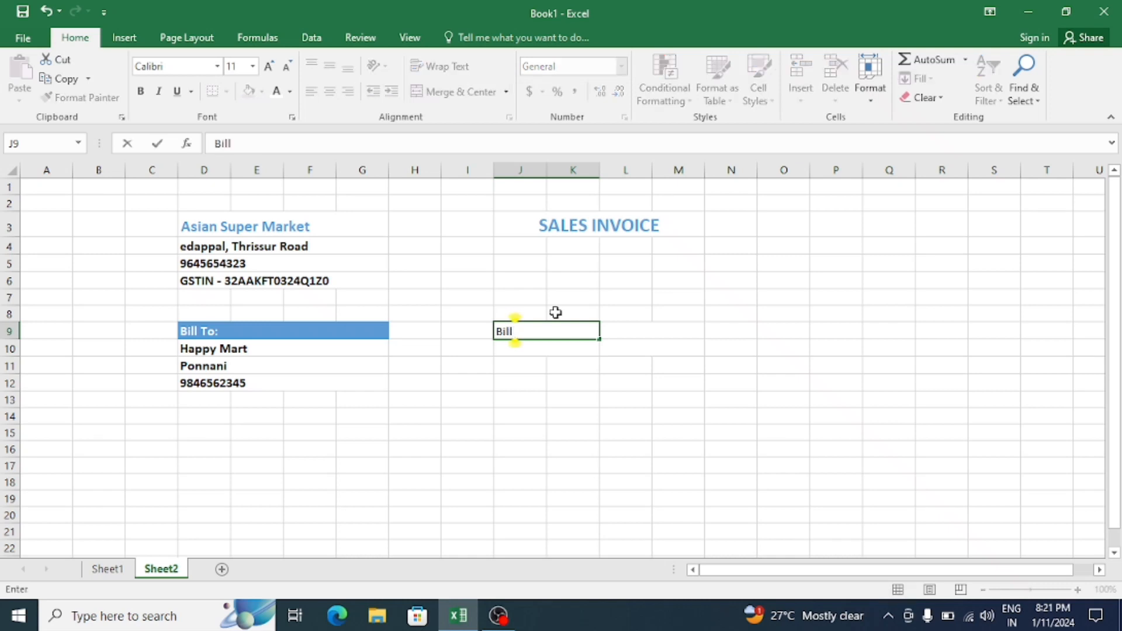
pyautogui.write(' No')
pyautogui.click(671, 334)
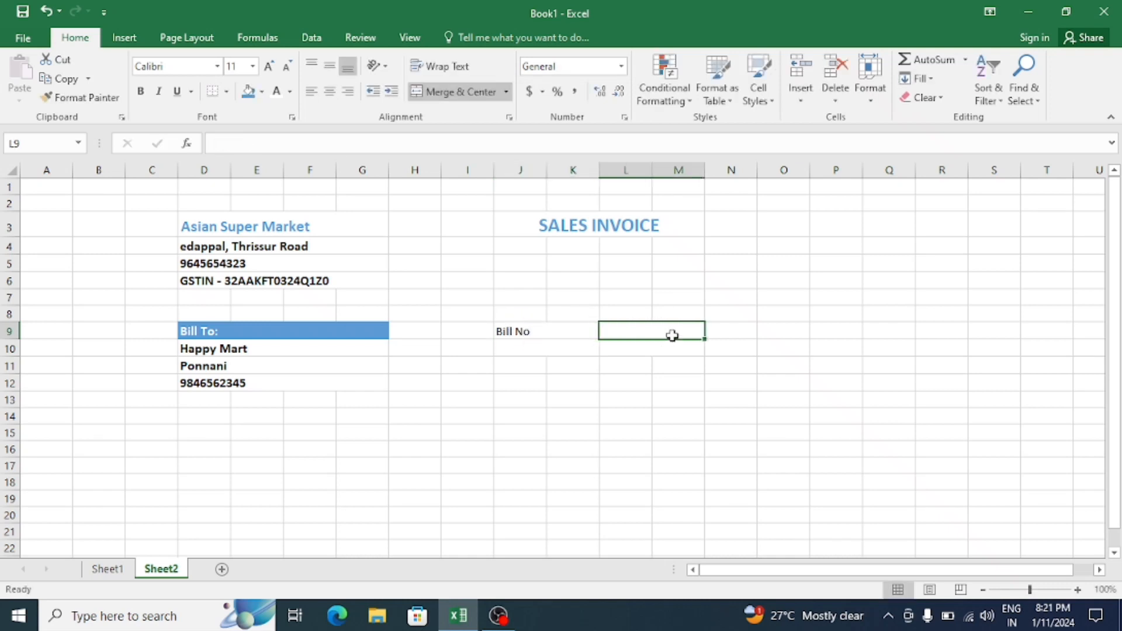
pyautogui.write('Date')
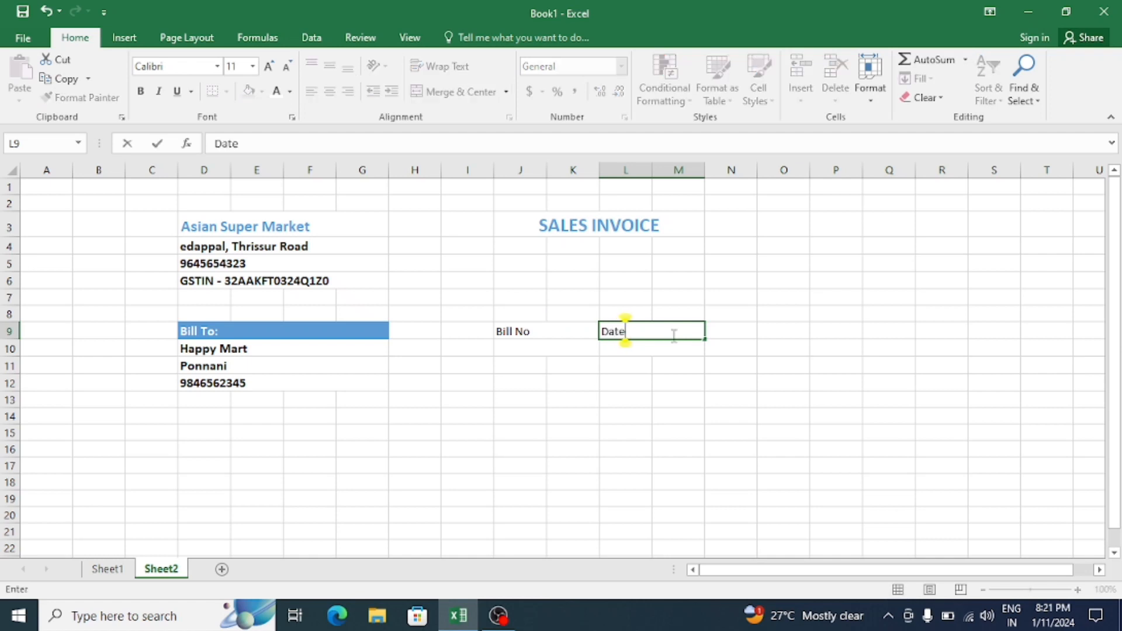
pyautogui.click(571, 347)
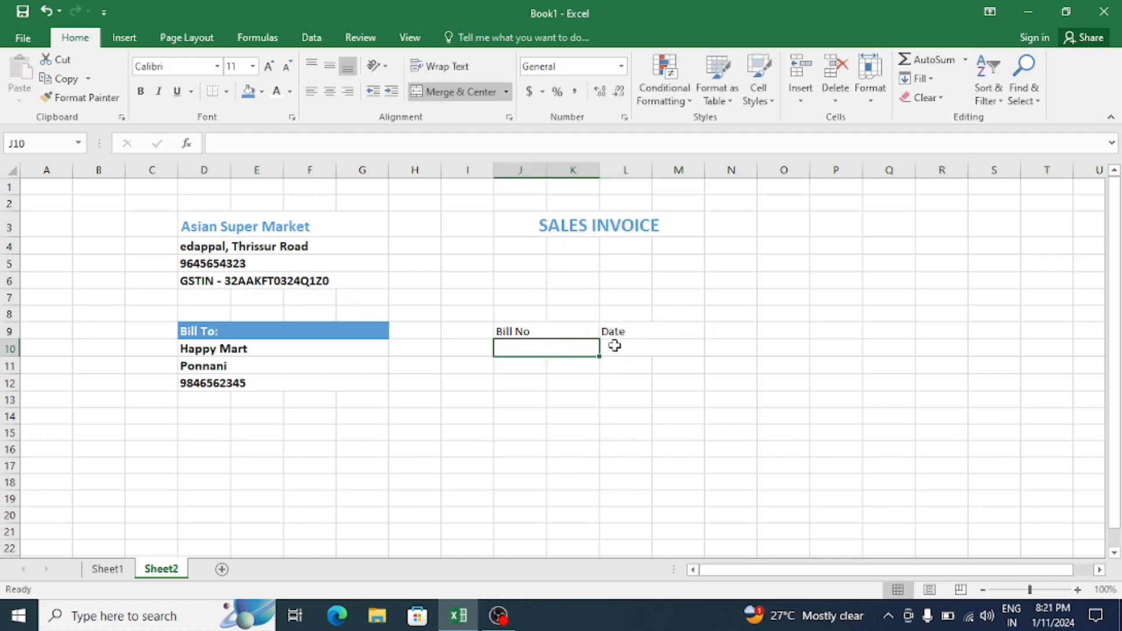
# Format the Bill No and Date headings with the same blue fill and white text, bold and one font size larger.
pyautogui.moveTo(513, 333); pyautogui.dragTo(631, 330)
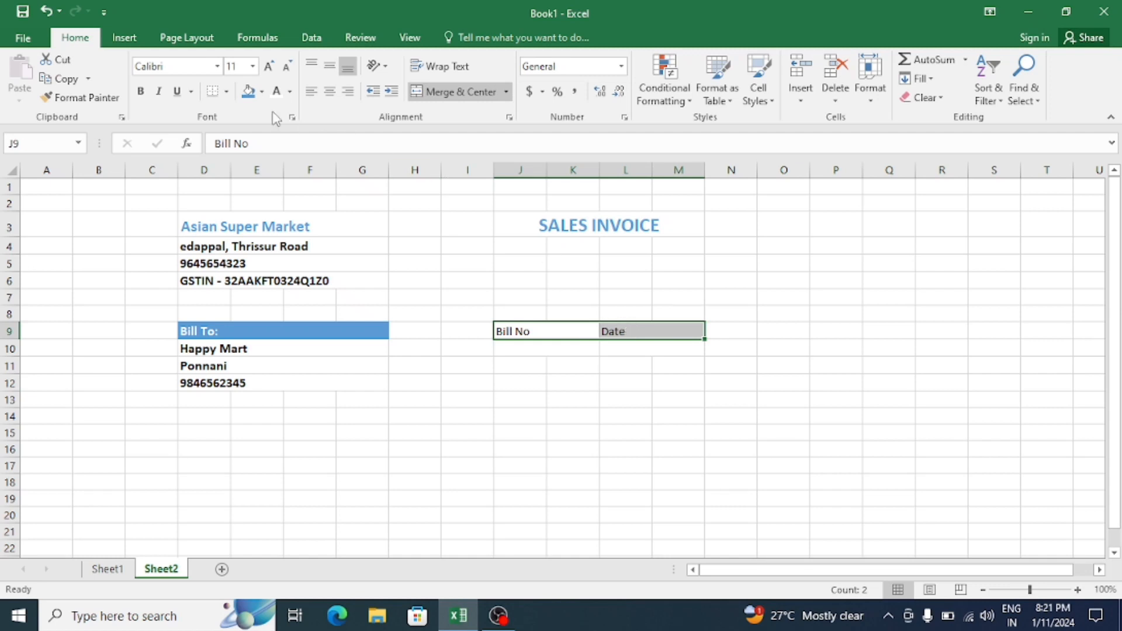
pyautogui.click(248, 92)
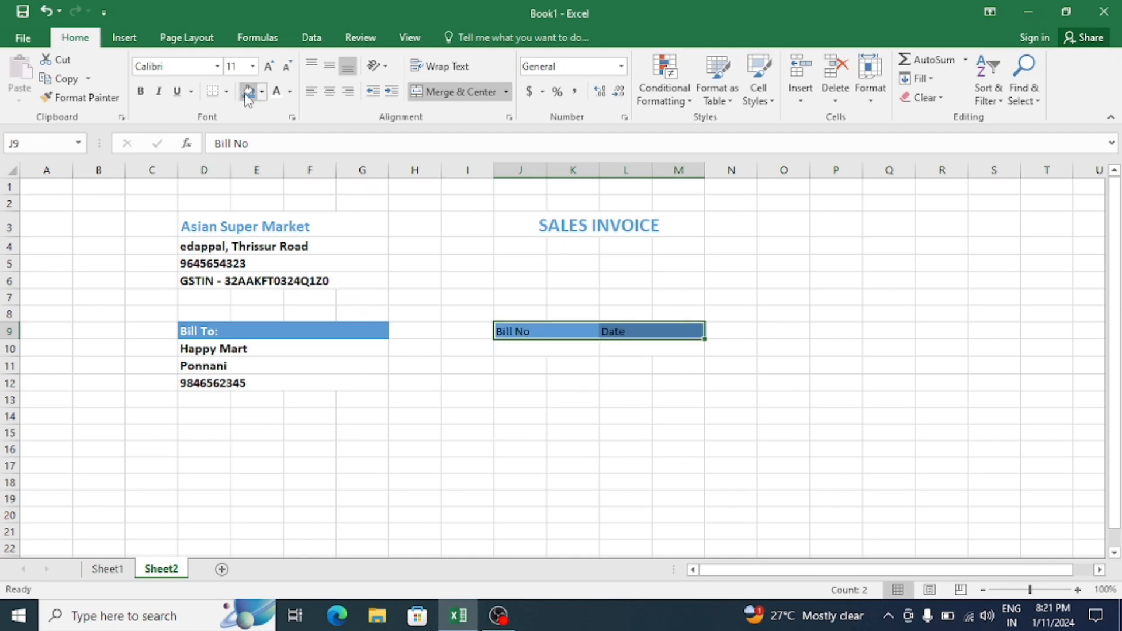
pyautogui.click(277, 94)
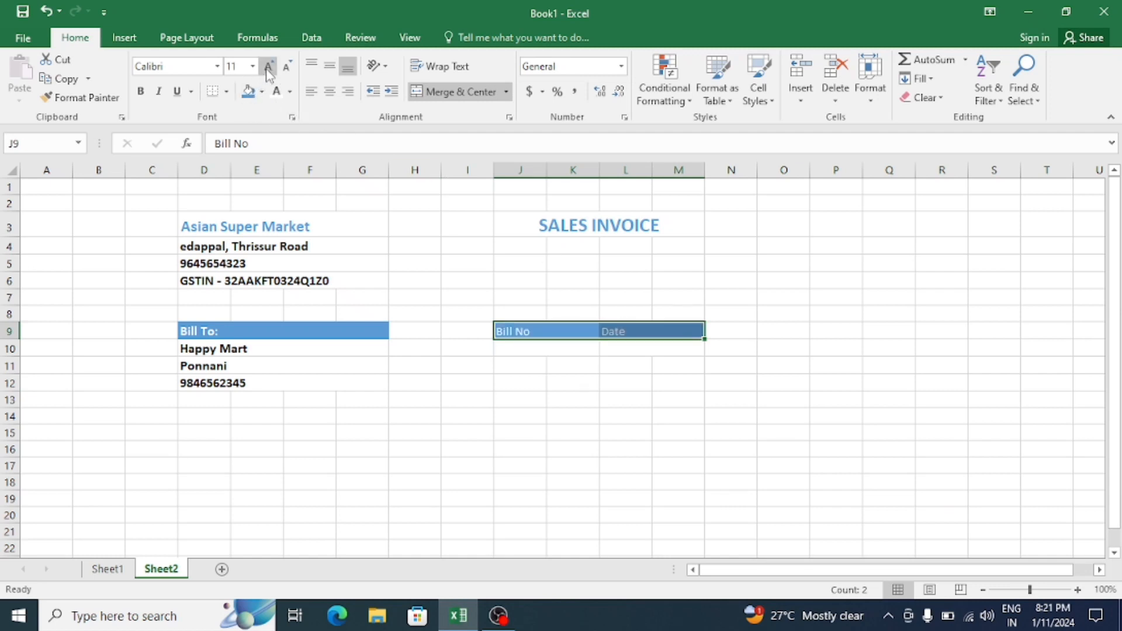
pyautogui.click(268, 69)
pyautogui.click(142, 93)
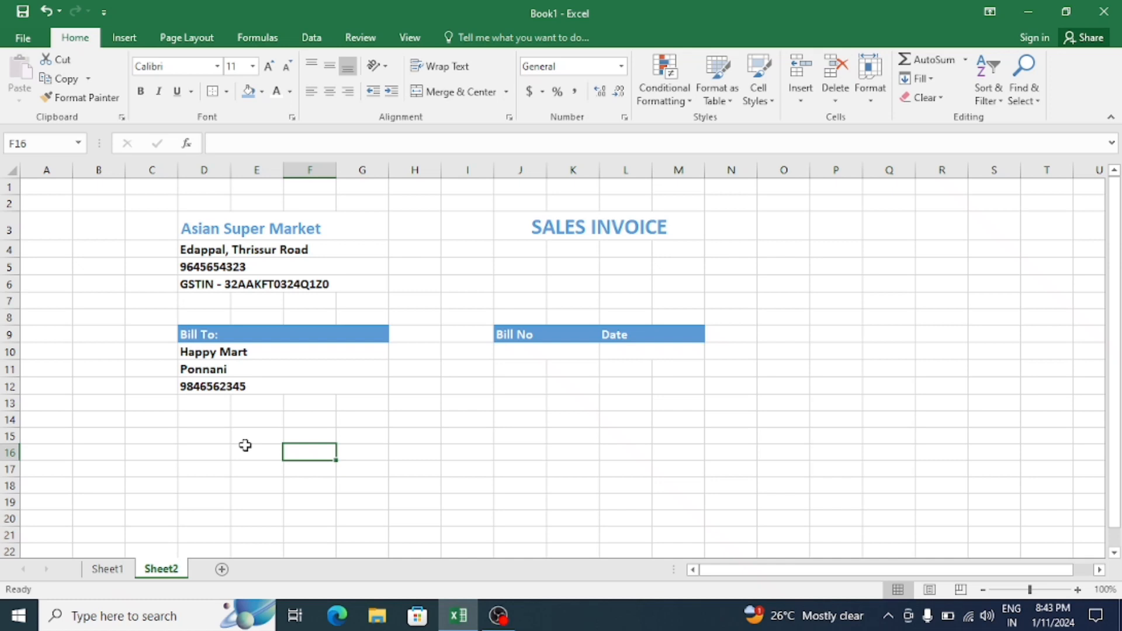
# Start the item table's header row by entering "Sl No" in D15.
pyautogui.click(211, 435)
pyautogui.scroll(-2, 211, 371)
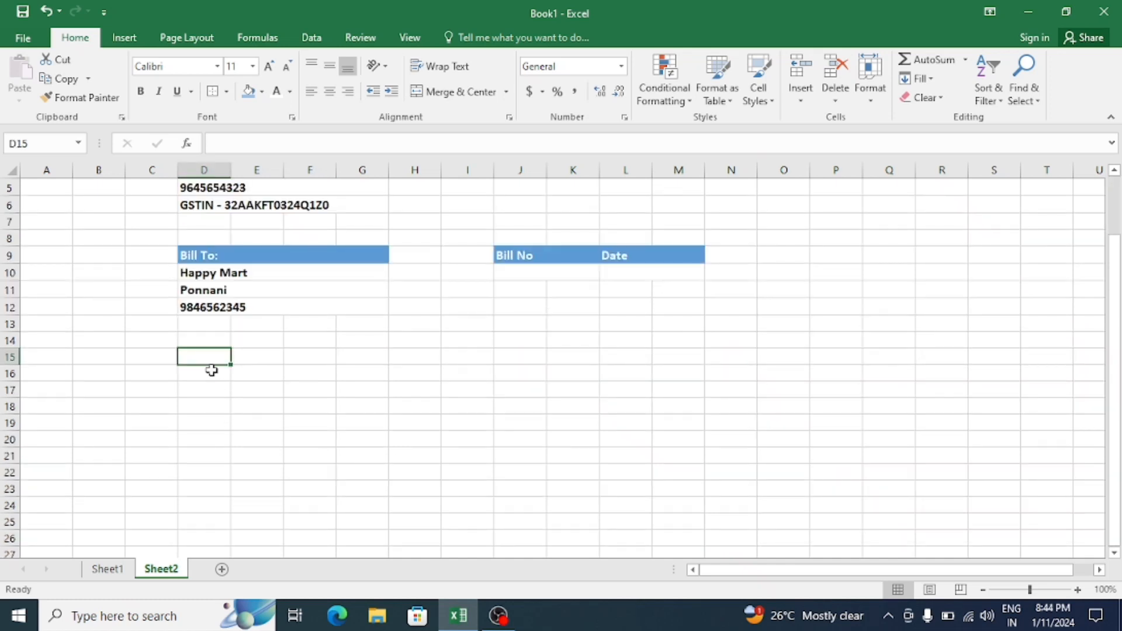
pyautogui.write('Sl')
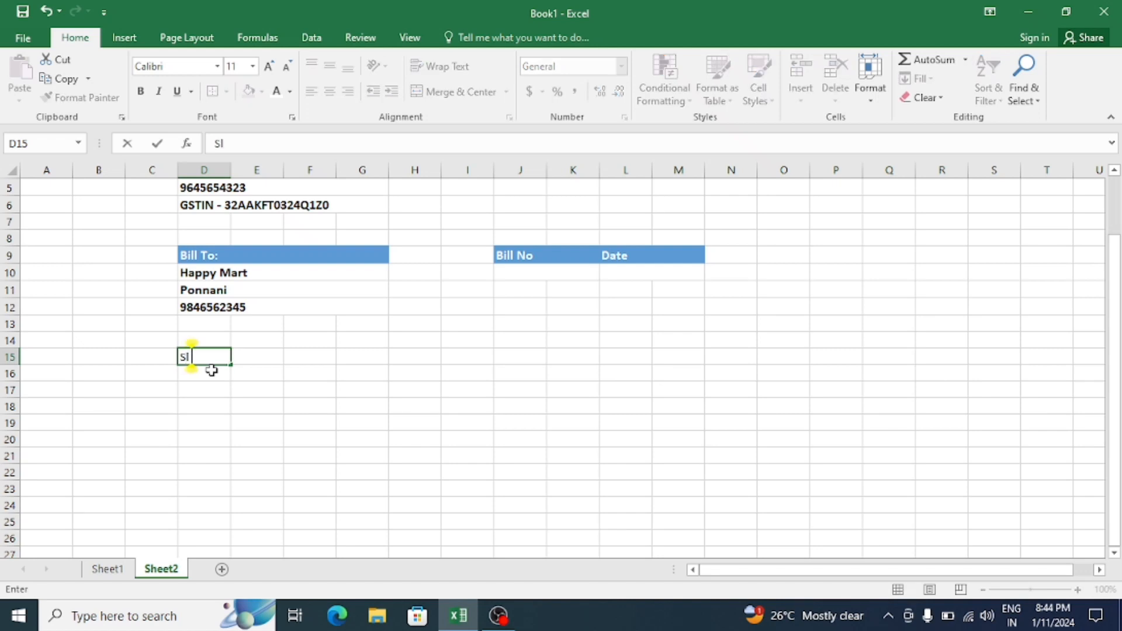
pyautogui.write(' No')
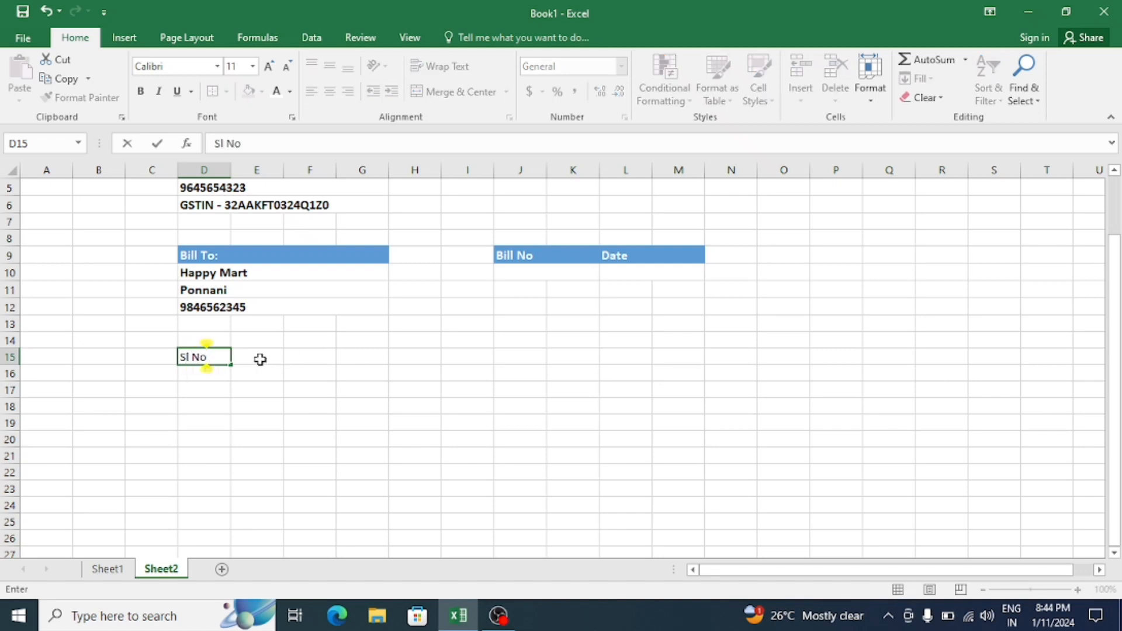
# Merge the cells across columns E to G separately in each of rows 15 to 22.
pyautogui.moveTo(262, 359); pyautogui.dragTo(340, 358)
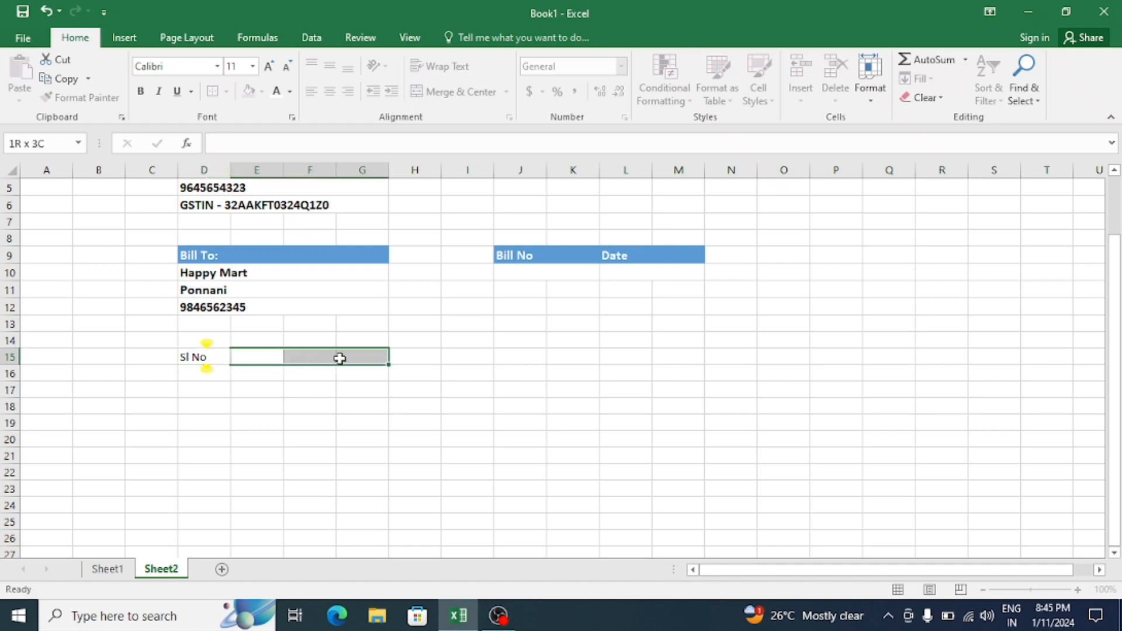
pyautogui.moveTo(339, 363); pyautogui.dragTo(345, 464)
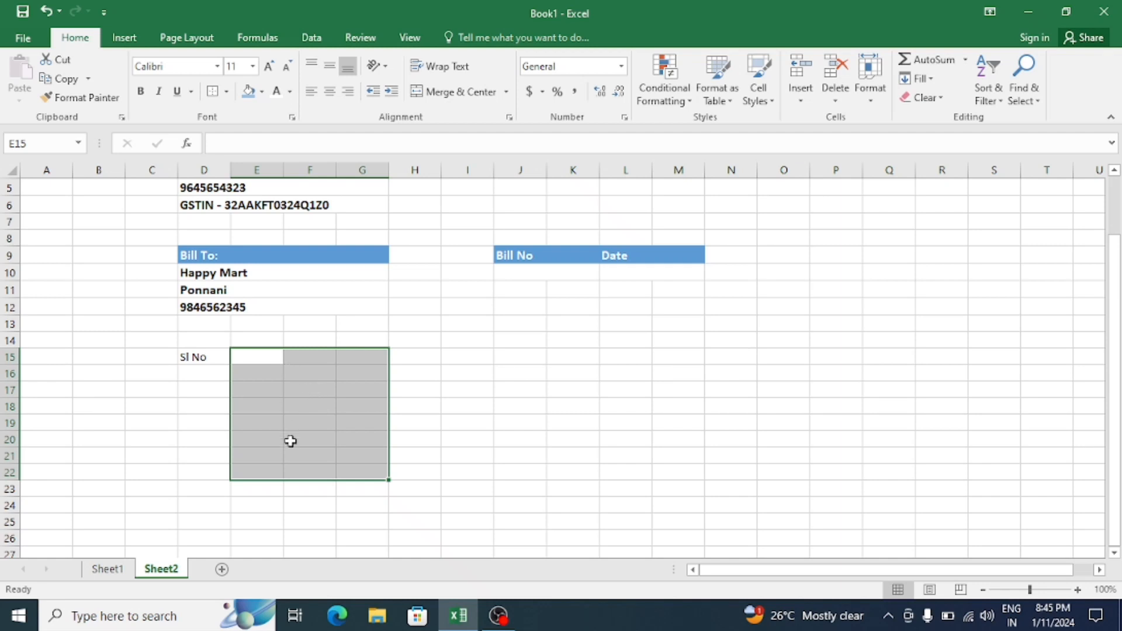
pyautogui.click(506, 93)
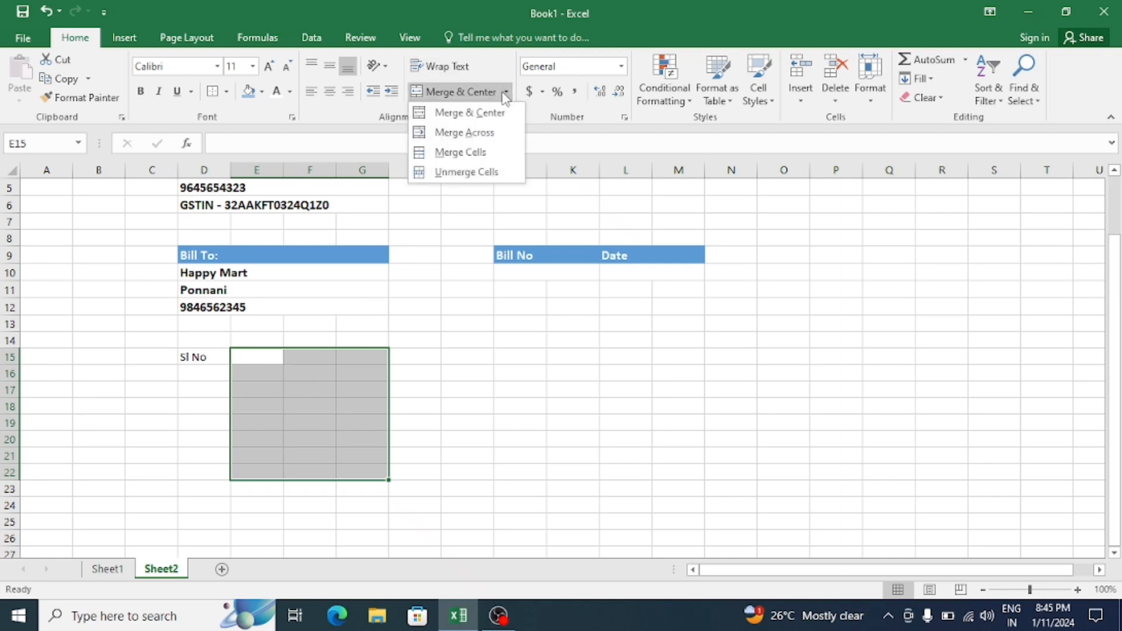
pyautogui.click(495, 131)
# Enter the item table headings "Description" in E15 and "HSN Code" in H15.
pyautogui.click(314, 356)
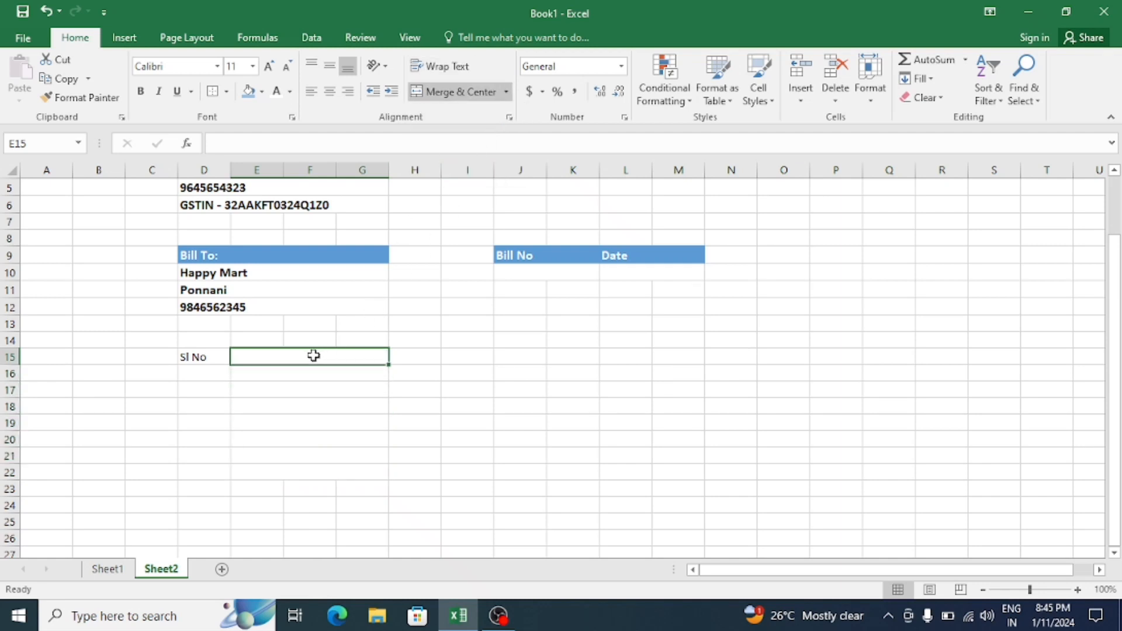
pyautogui.write('De')
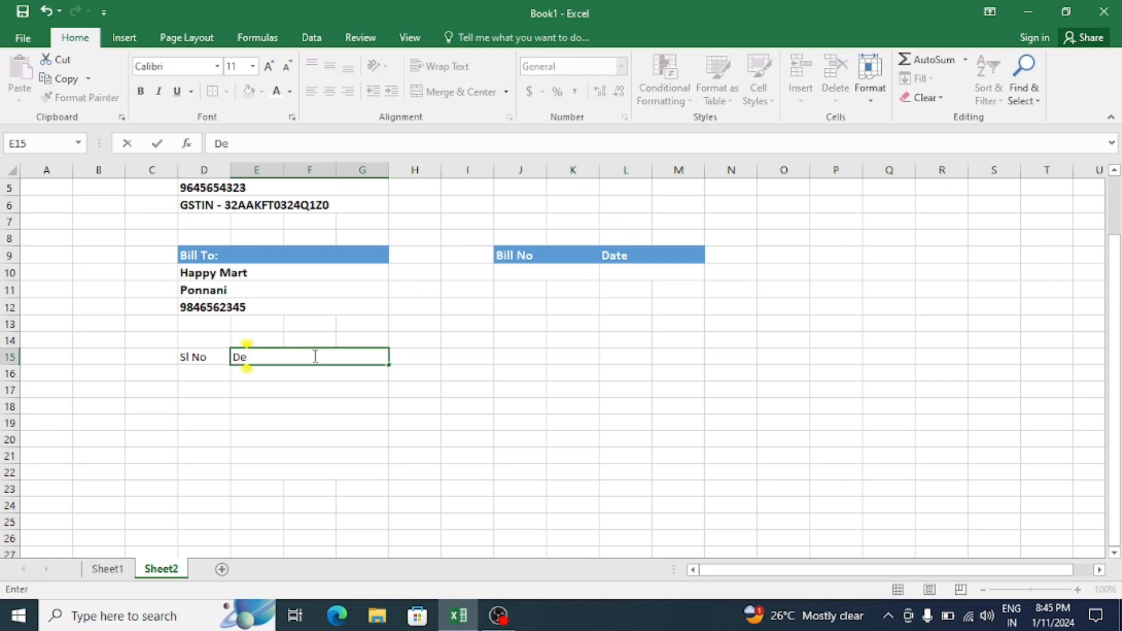
pyautogui.write('scription')
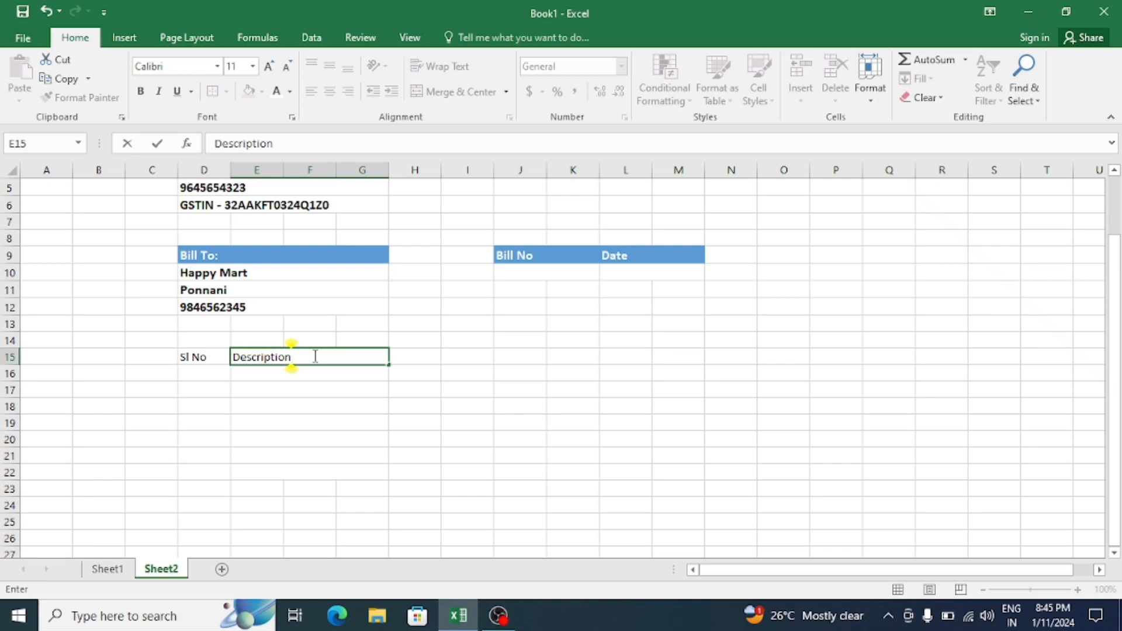
pyautogui.click(423, 354)
pyautogui.write('H')
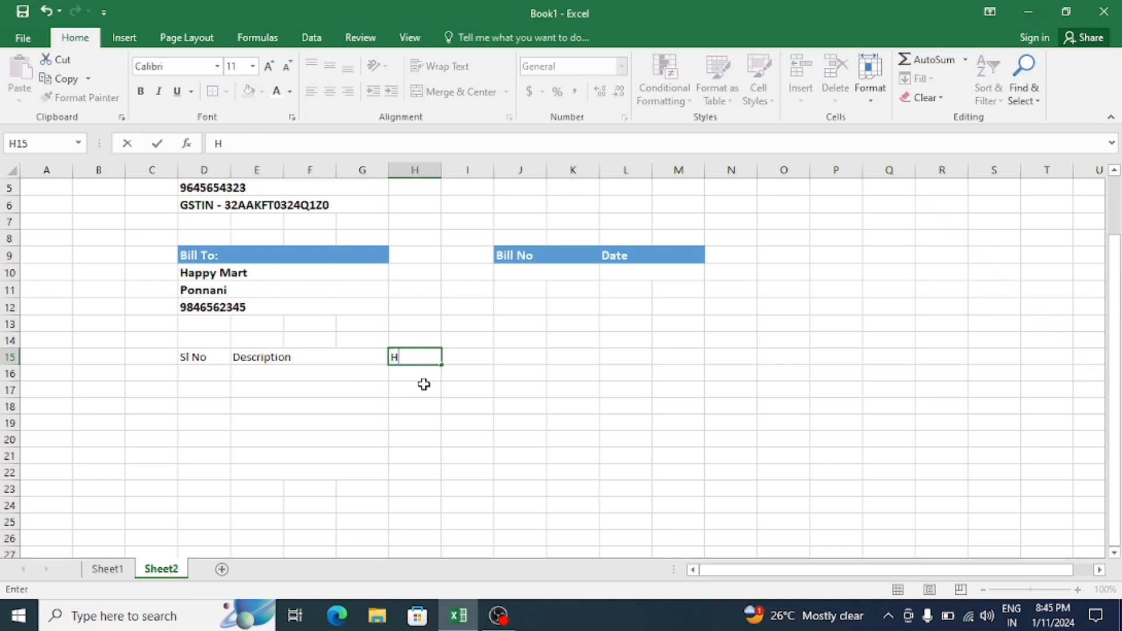
pyautogui.write('SN Code')
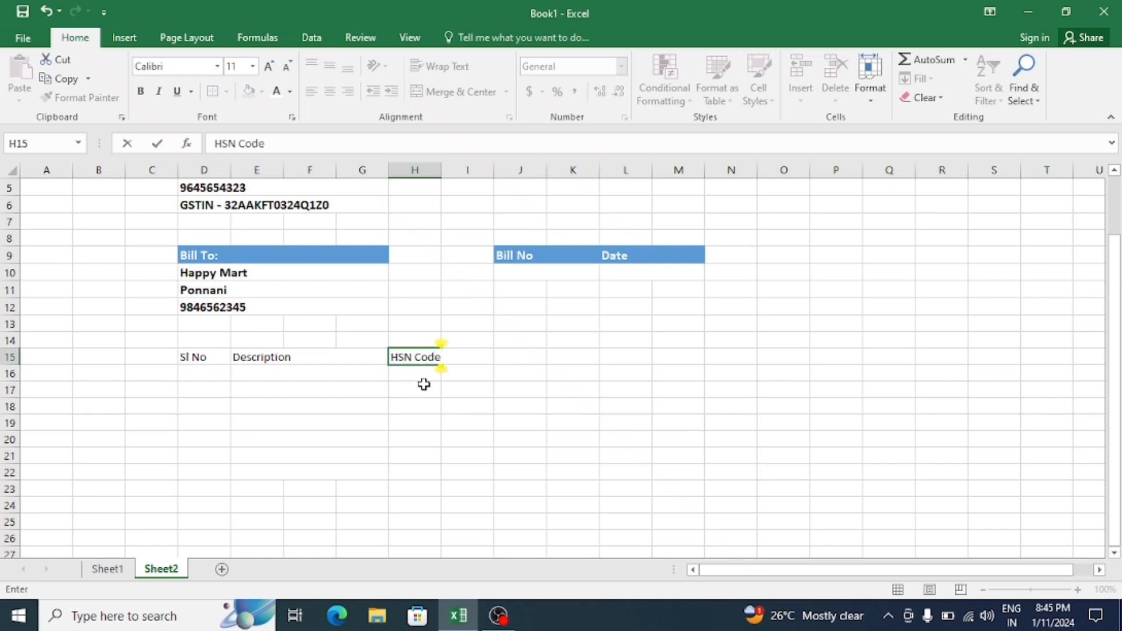
pyautogui.click(465, 372)
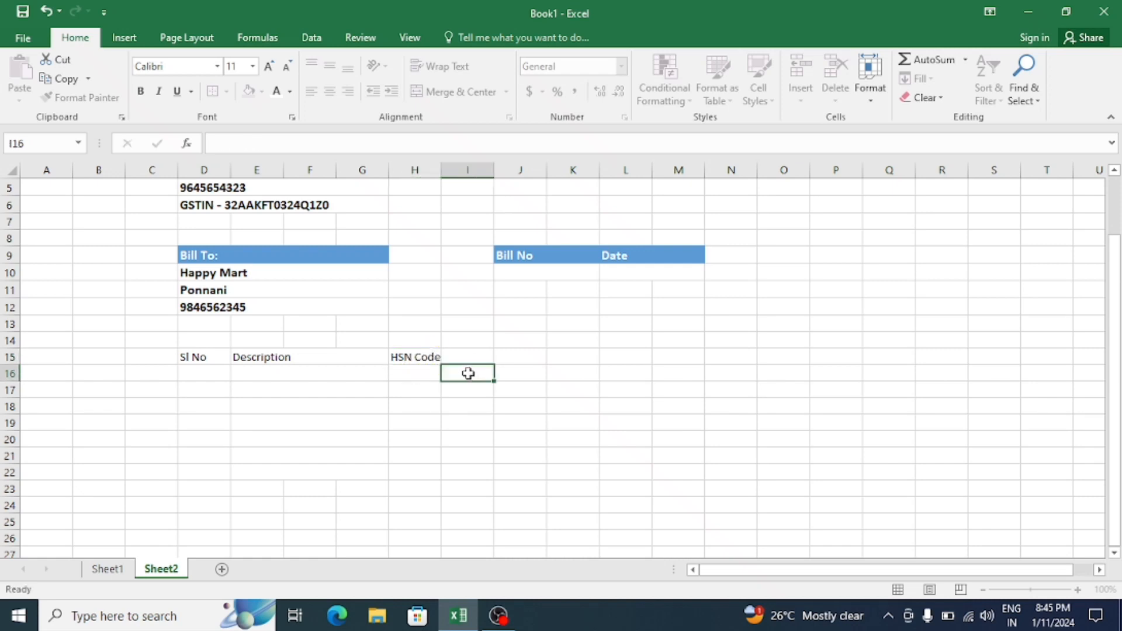
# Enter the headings "Qty" in I15 and "Unit" in J15, and widen column H to fit its HSN Code heading.
pyautogui.click(470, 357)
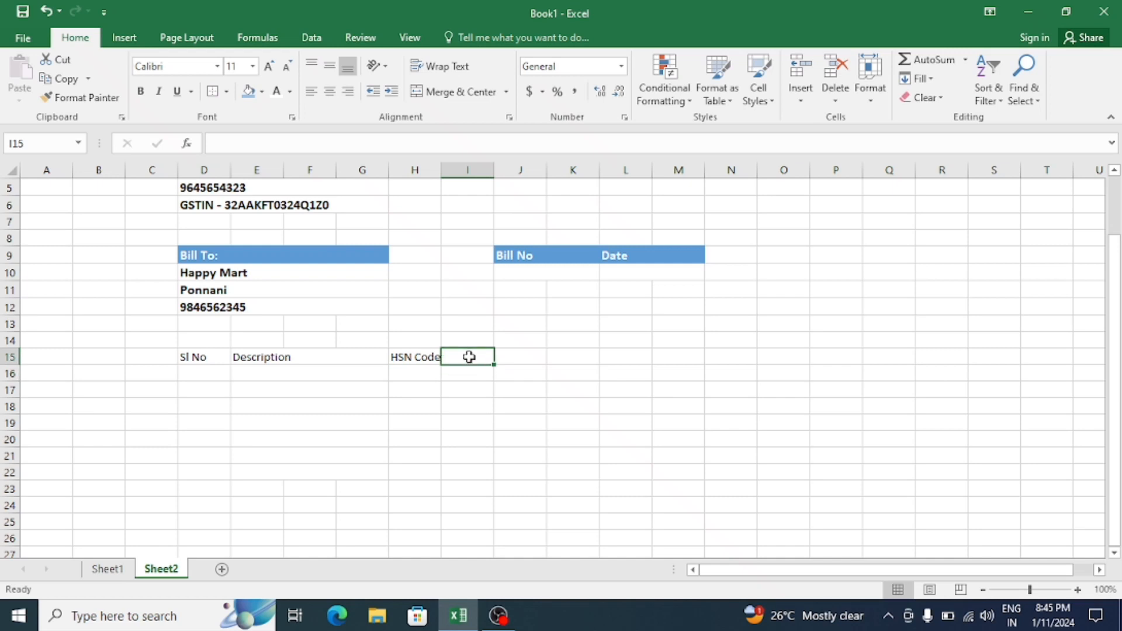
pyautogui.write('Qty')
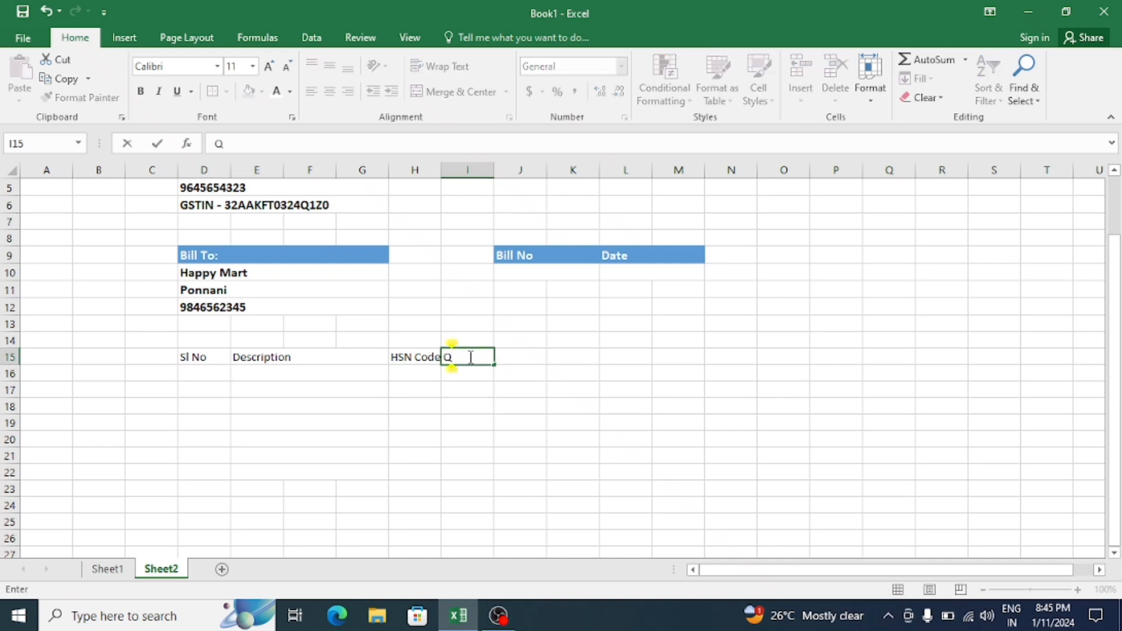
pyautogui.click(528, 356)
pyautogui.write('Unit')
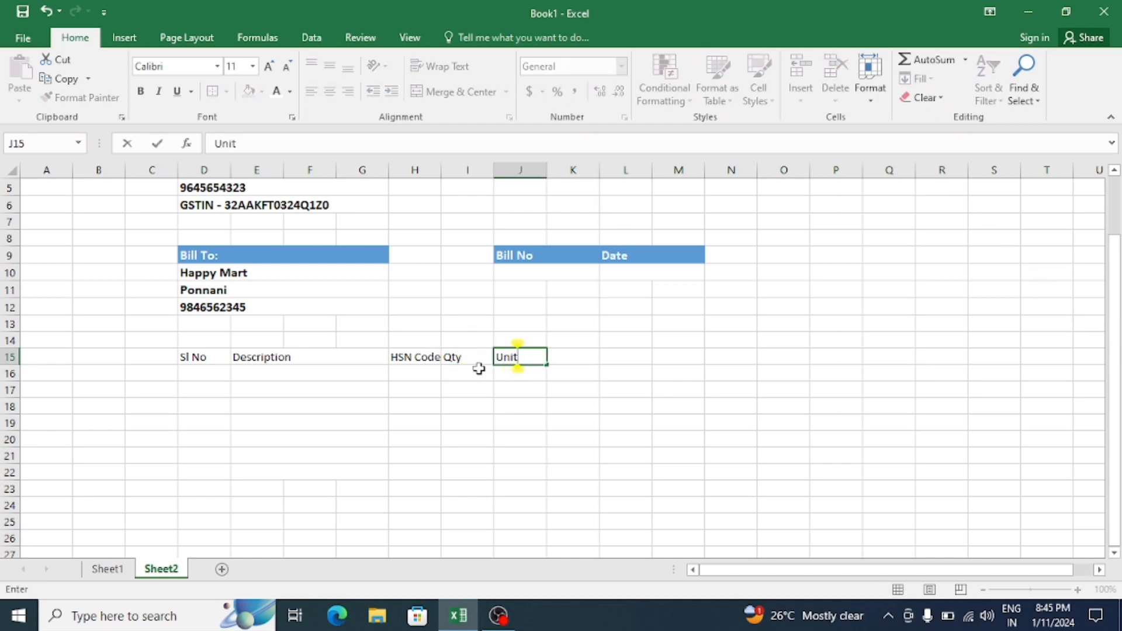
pyautogui.click(441, 173)
pyautogui.moveTo(441, 173)
pyautogui.mouseDown()
pyautogui.moveTo(456, 175)
pyautogui.moveTo(446, 180)
pyautogui.mouseUp()
# Enter the item table heading "Rate" in K15.
pyautogui.click(576, 359)
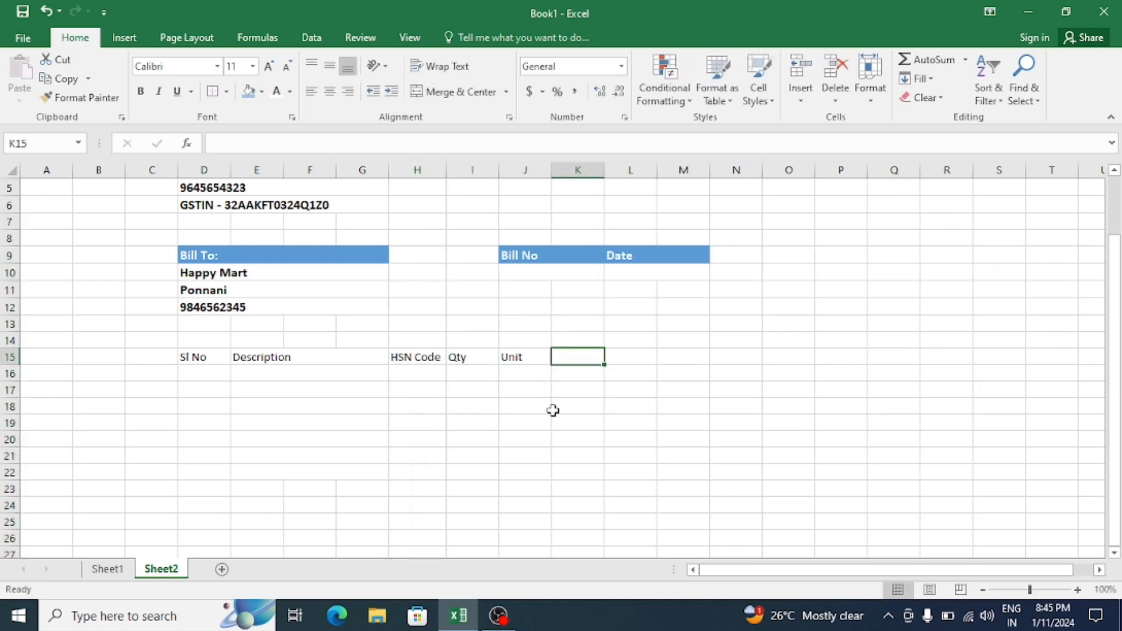
pyautogui.write('Rt')
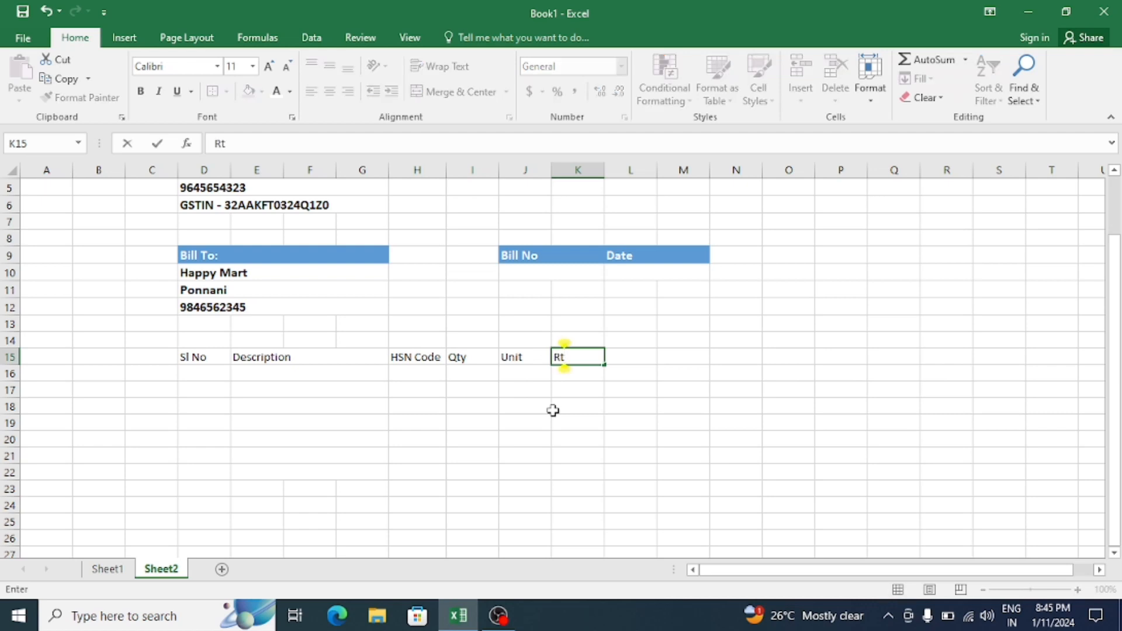
pyautogui.press('BackSpace')
pyautogui.write('ate')
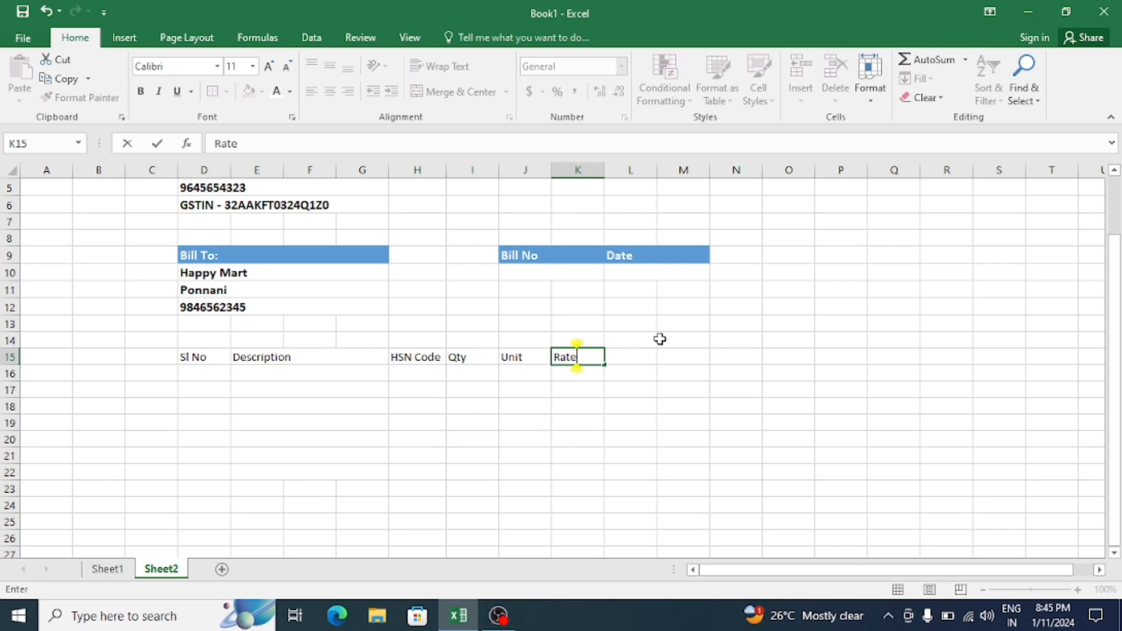
# Merge columns L and M separately in each of rows 15 to 22 and enter the heading "Amount" in L15.
pyautogui.moveTo(636, 361); pyautogui.dragTo(681, 470)
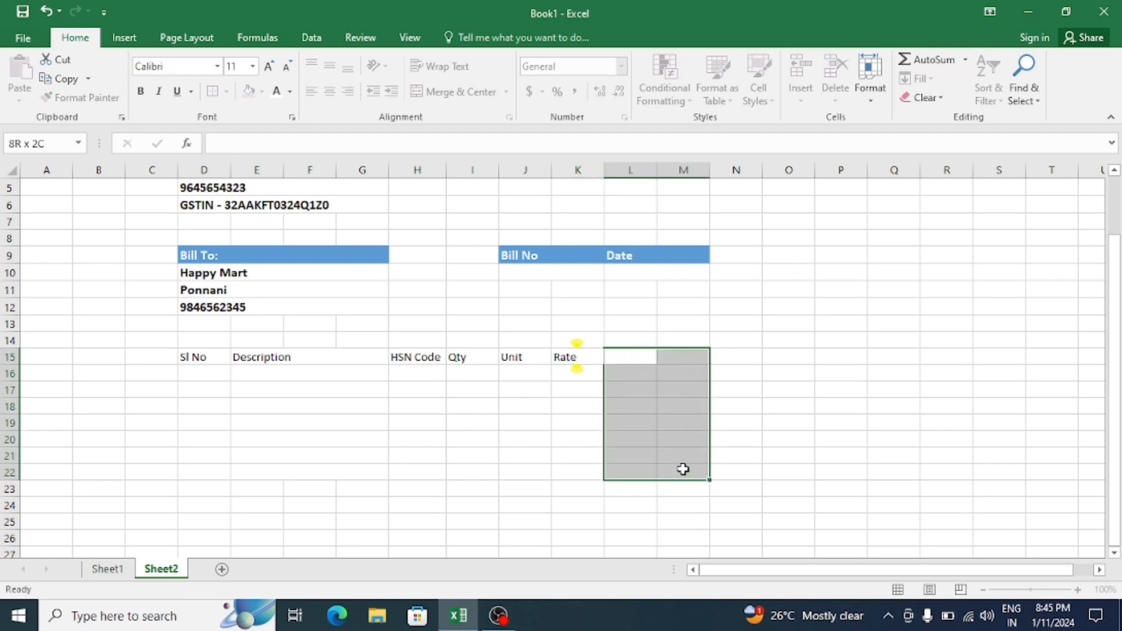
pyautogui.click(506, 92)
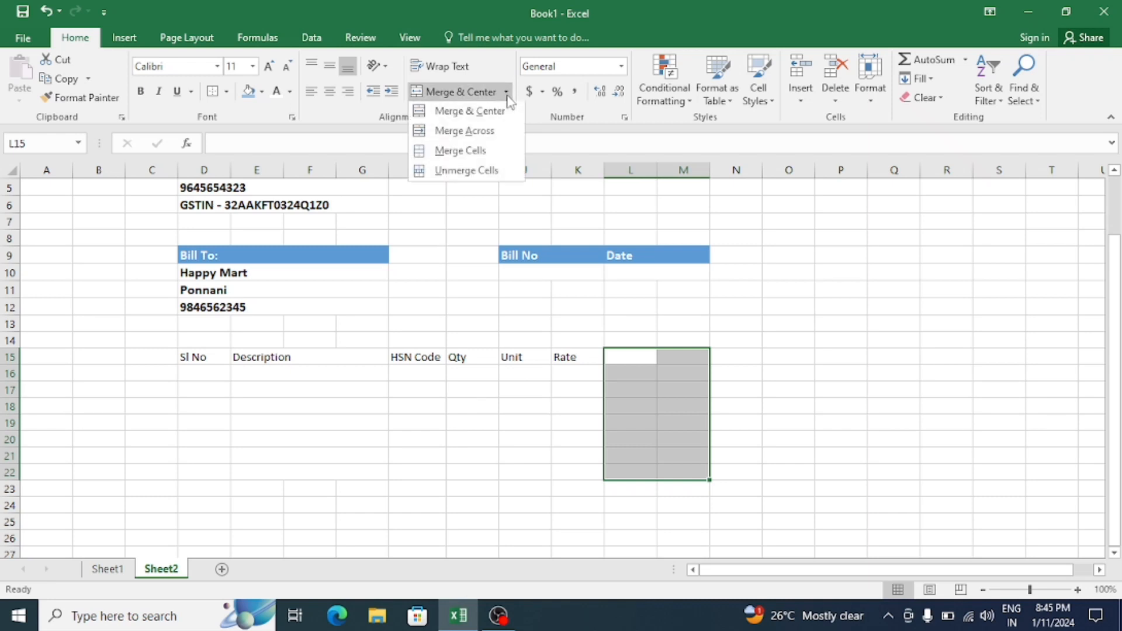
pyautogui.click(515, 133)
pyautogui.click(646, 359)
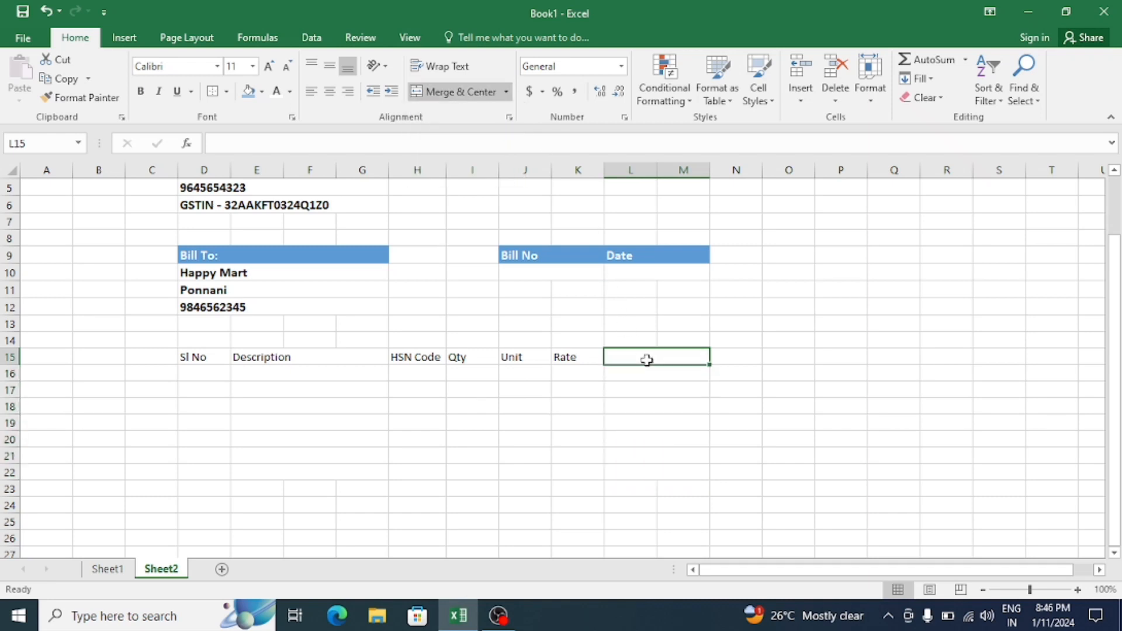
pyautogui.write('Amount')
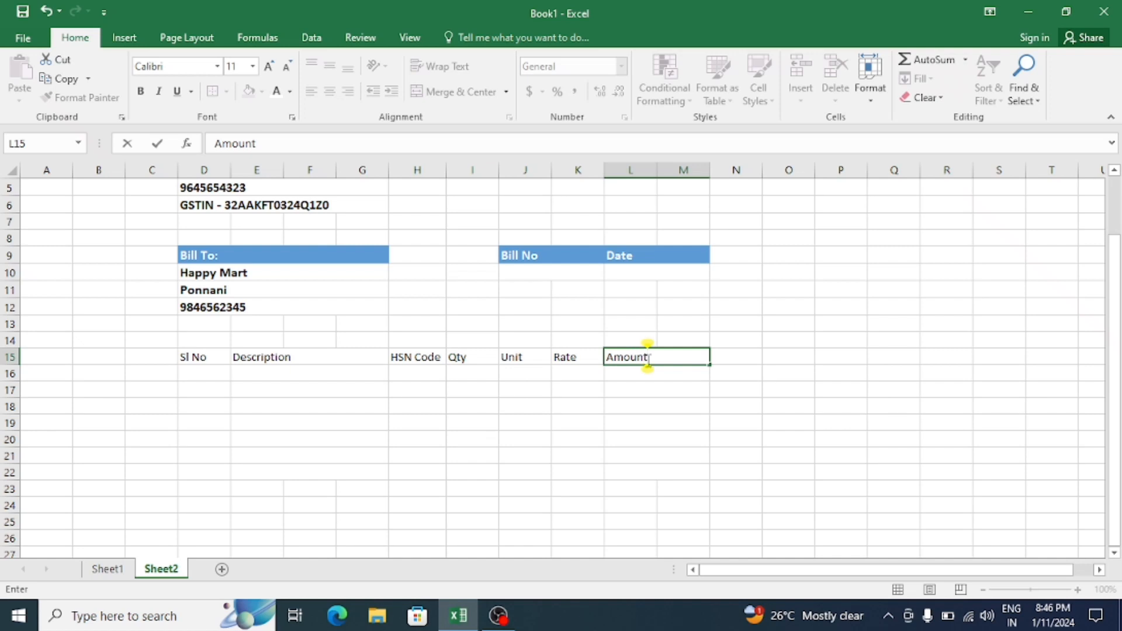
pyautogui.click(538, 395)
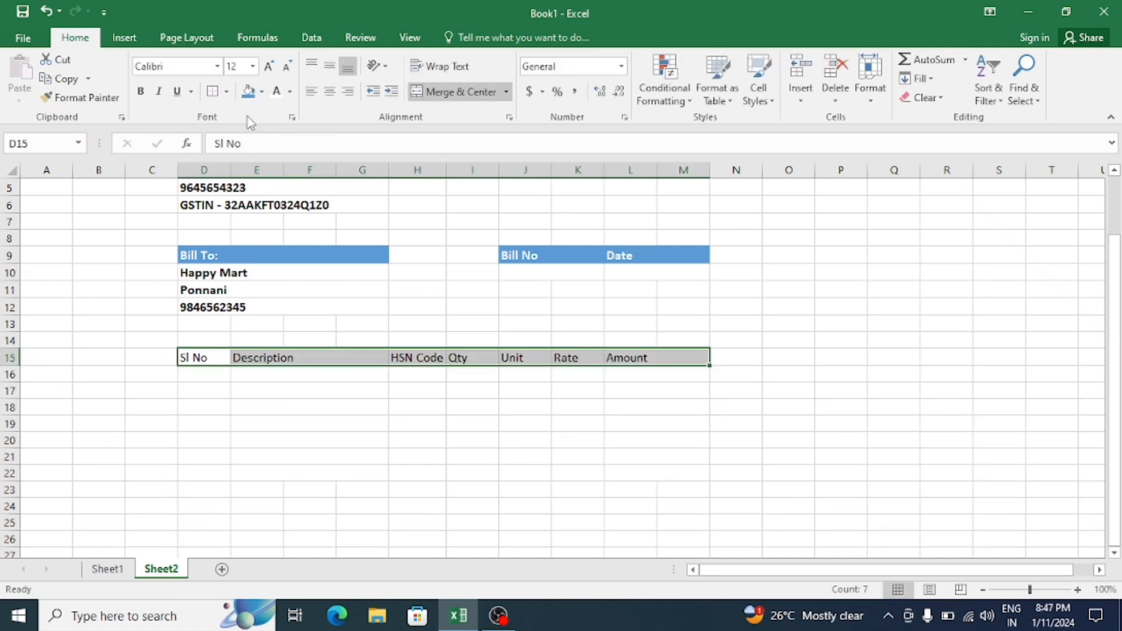
# Format the item table headings in D15:M15 with font size 14, a blue fill and white text.
pyautogui.click(263, 71)
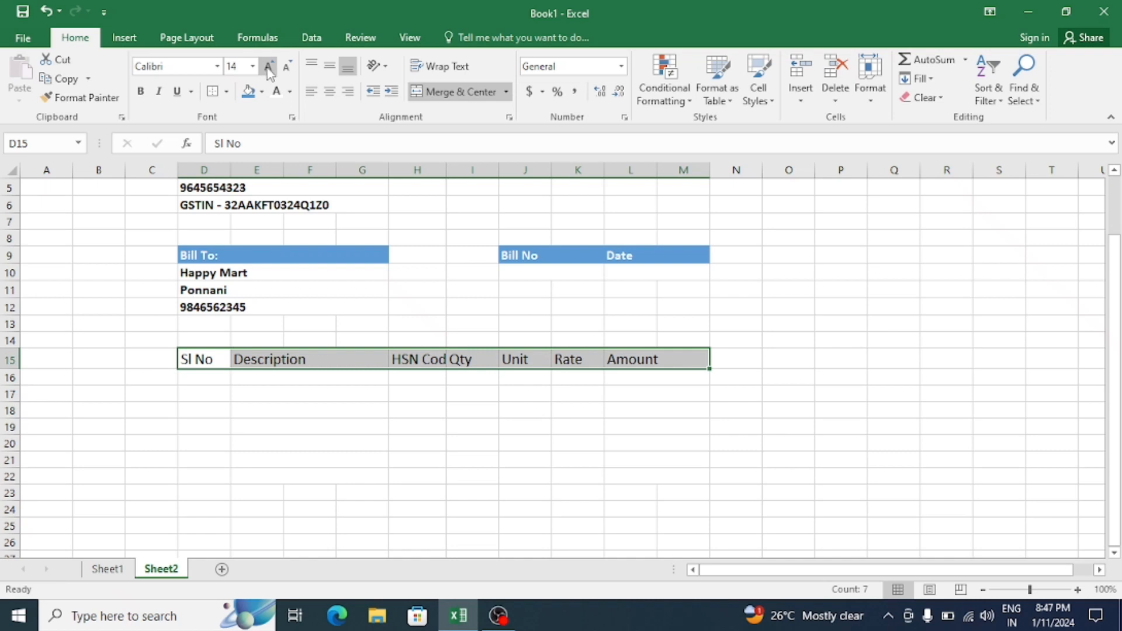
pyautogui.click(248, 91)
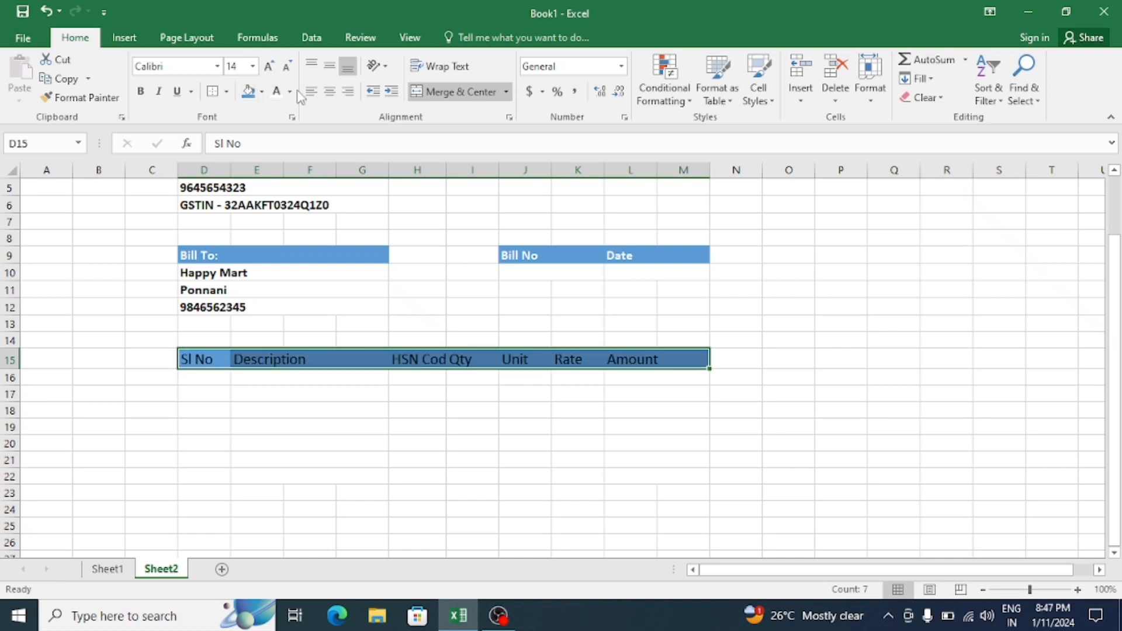
pyautogui.click(368, 431)
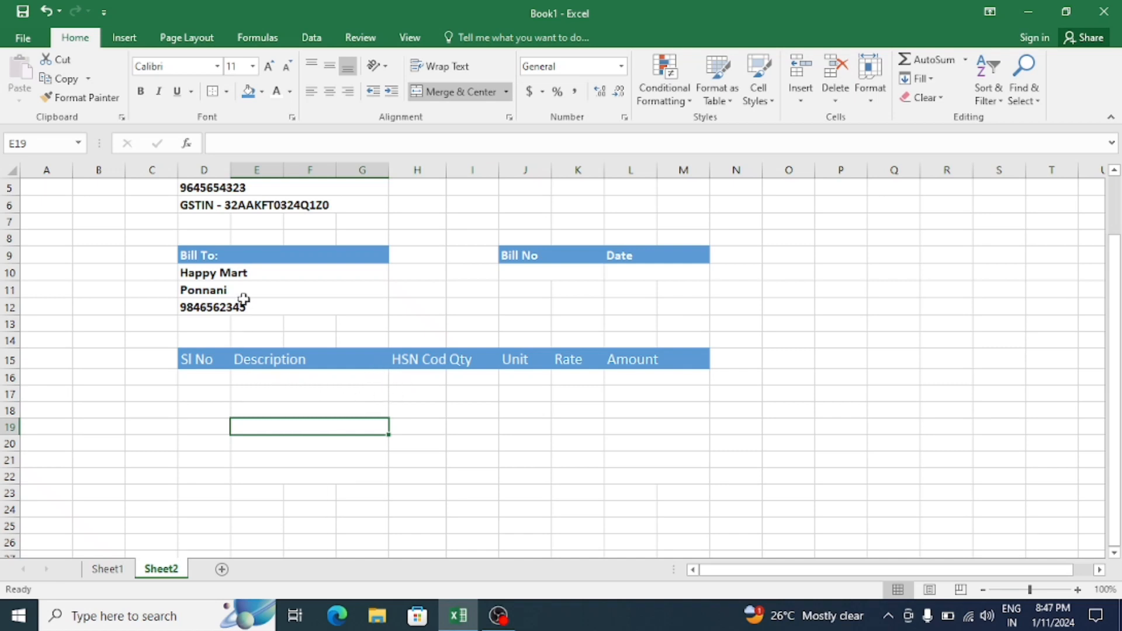
# Apply Thick Outside Borders around the whole invoice area, C2:N22.
pyautogui.scroll(2, 395, 403)
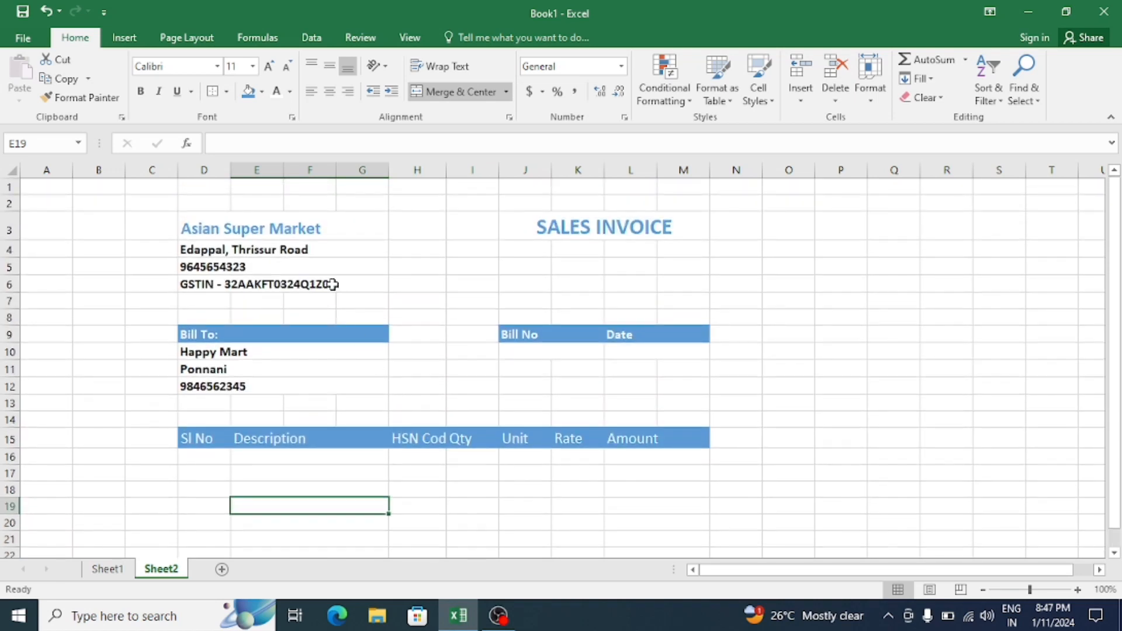
pyautogui.moveTo(159, 201); pyautogui.dragTo(738, 513)
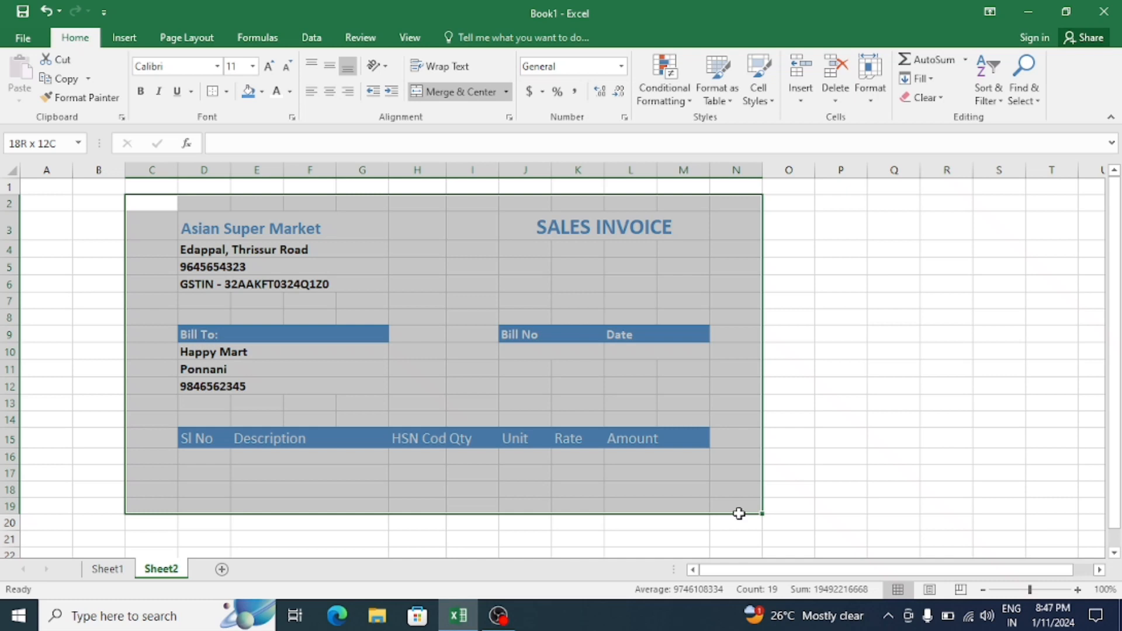
pyautogui.moveTo(738, 513); pyautogui.dragTo(722, 496)
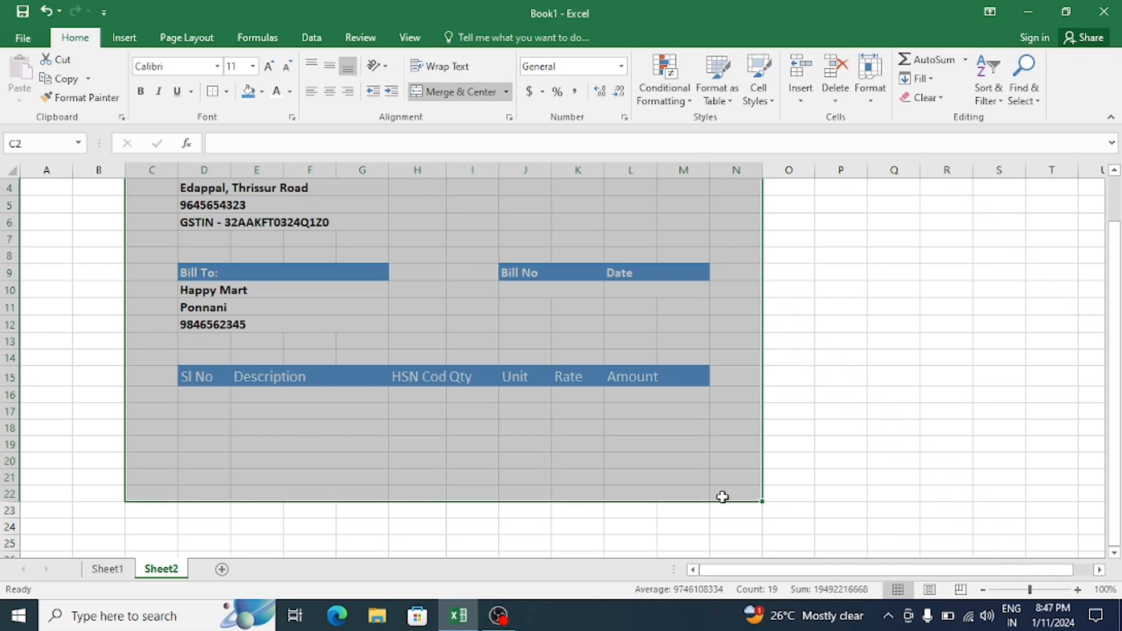
pyautogui.click(227, 91)
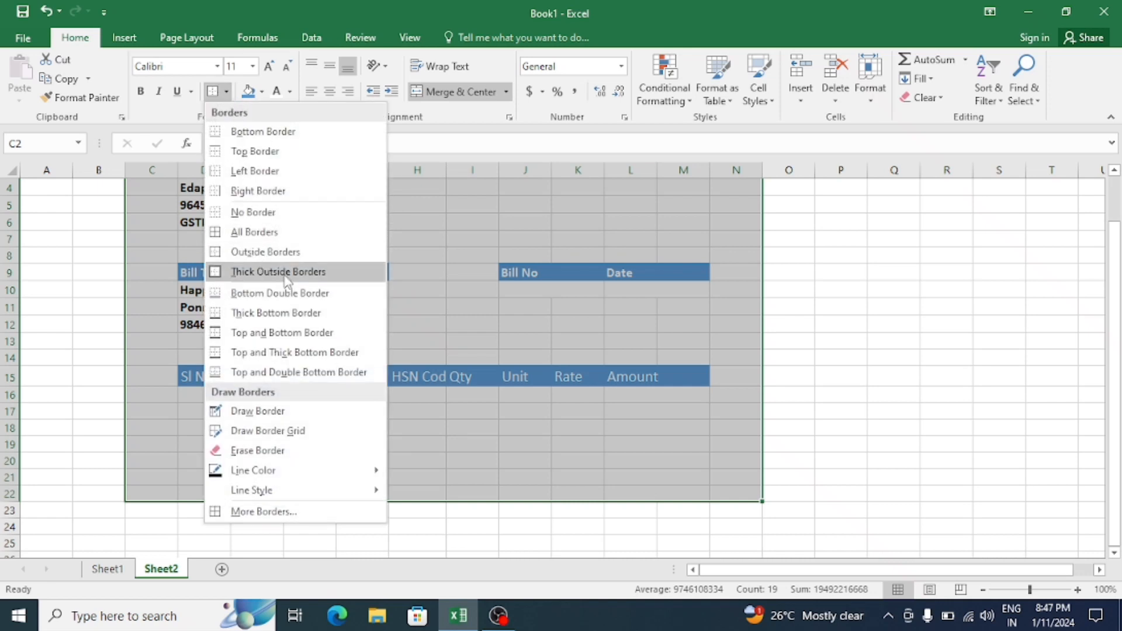
pyautogui.click(308, 272)
pyautogui.scroll(1, 306, 275)
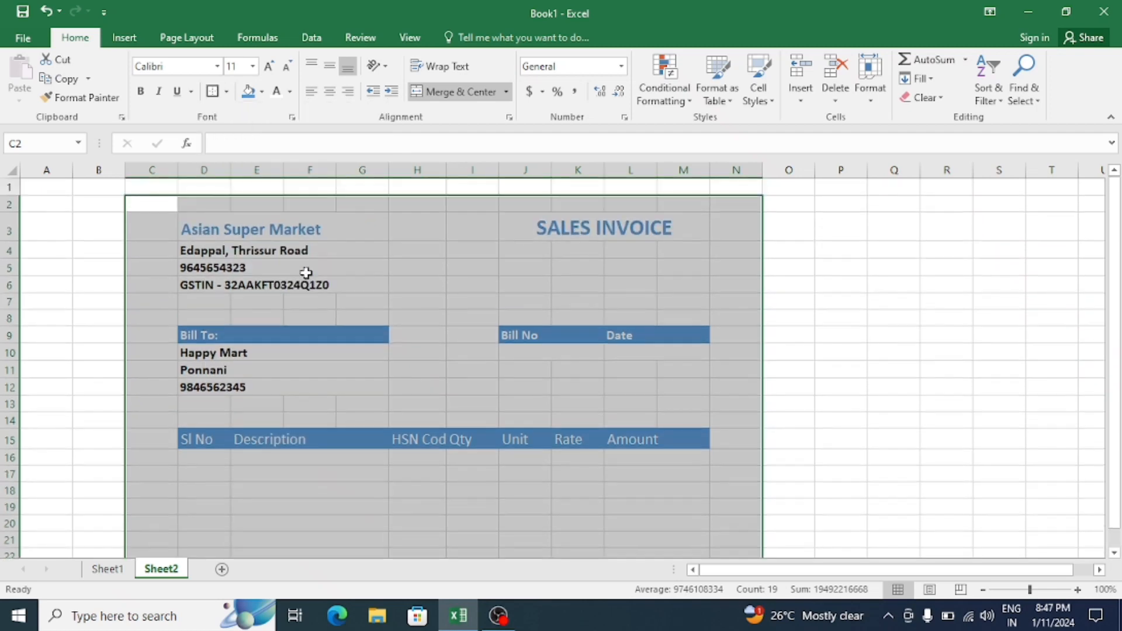
pyautogui.click(410, 367)
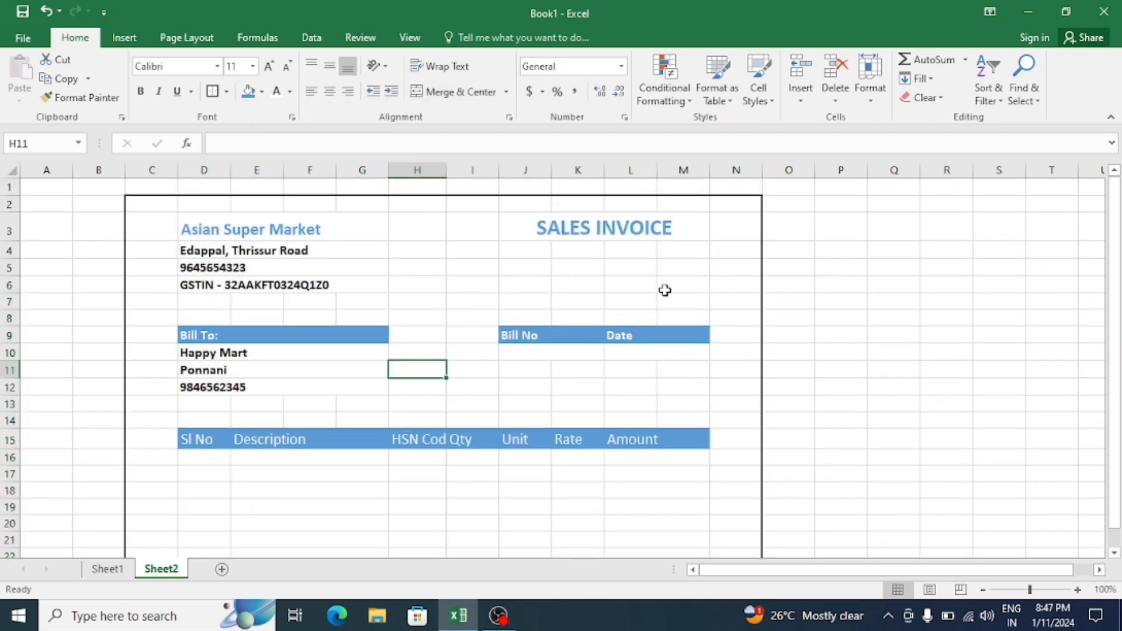
# Apply All Borders to the item table, from the headings in row 15 through row 22, in columns D to M.
pyautogui.scroll(-3, 483, 354)
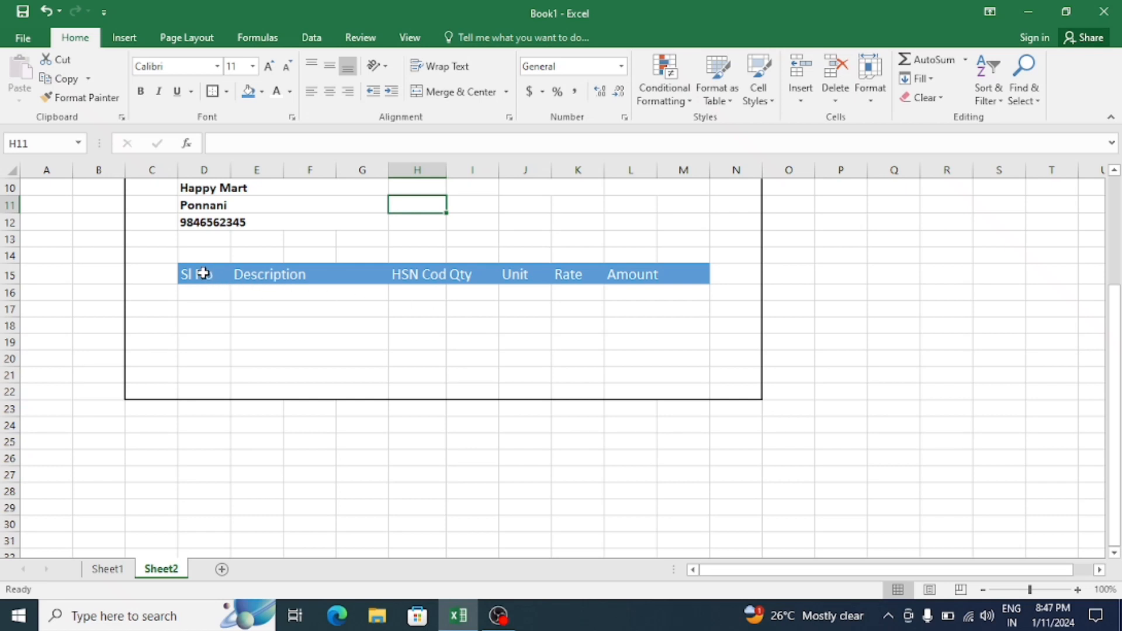
pyautogui.moveTo(203, 274); pyautogui.dragTo(646, 385)
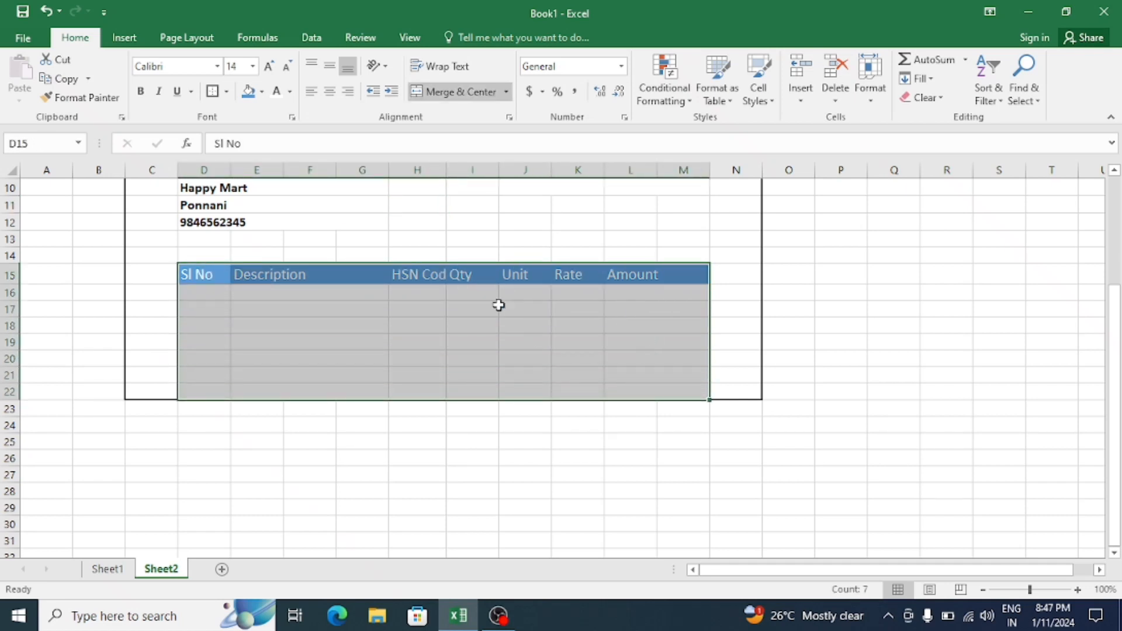
pyautogui.click(226, 91)
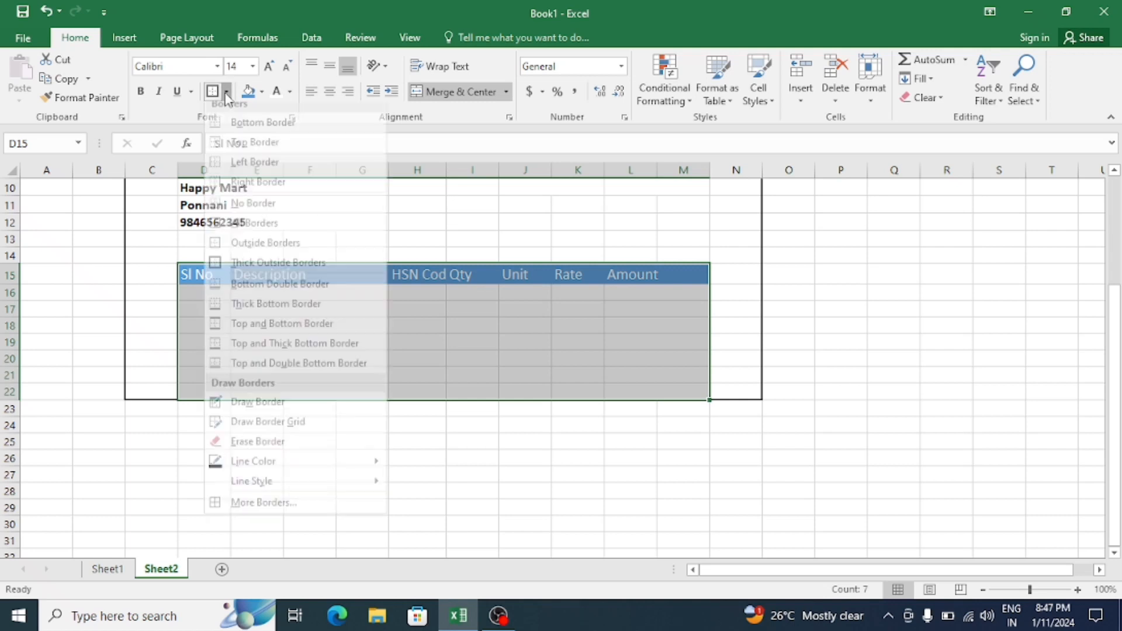
pyautogui.click(284, 233)
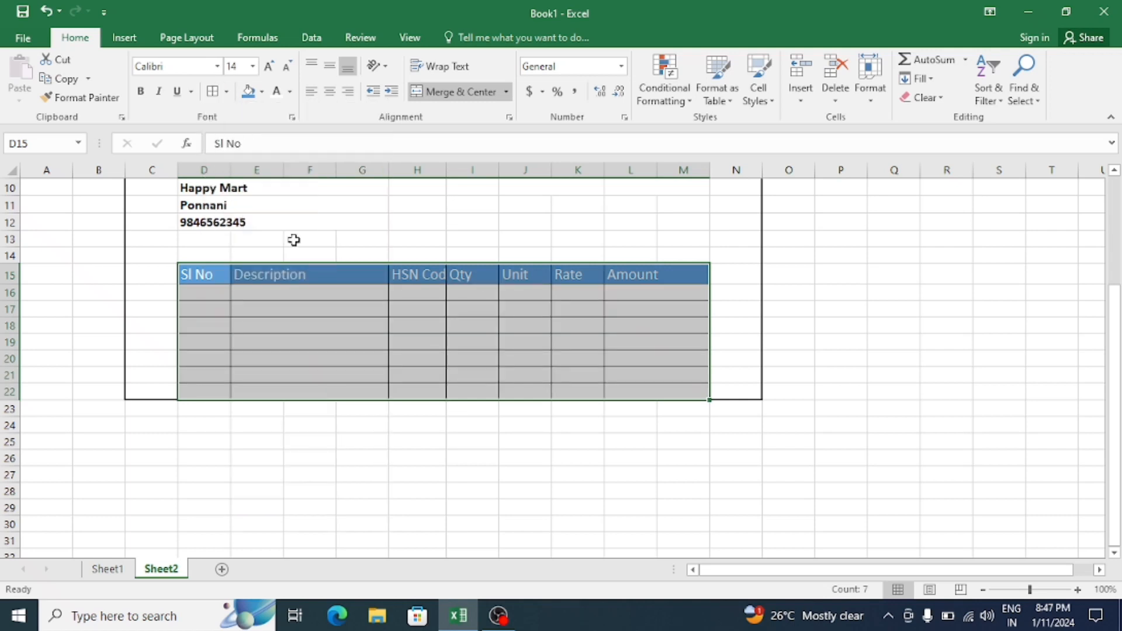
pyautogui.click(338, 313)
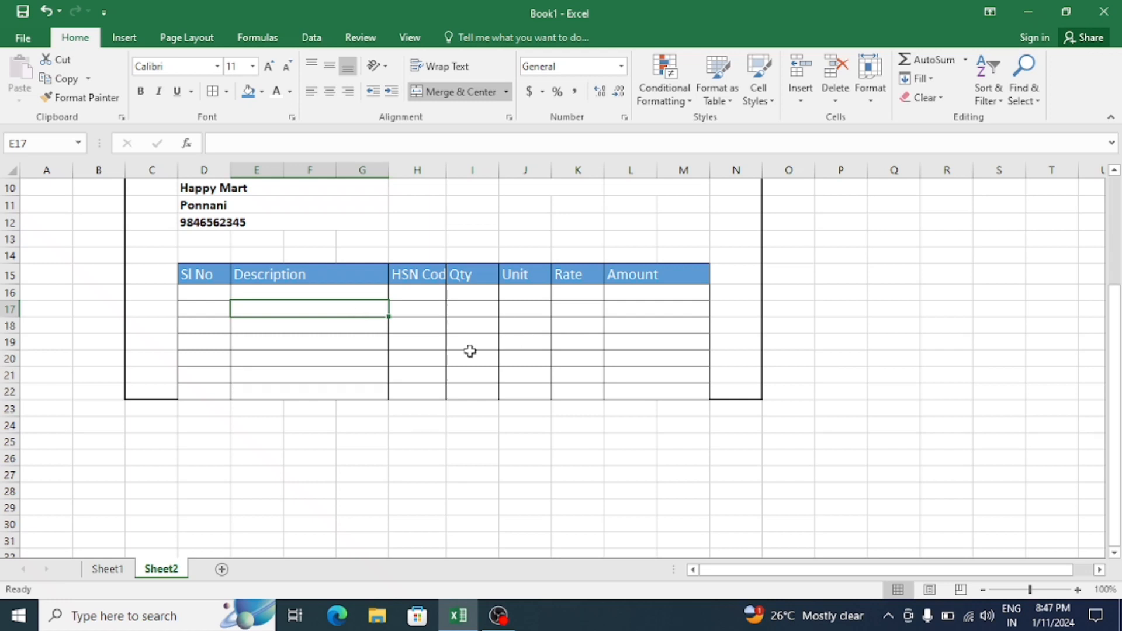
# Merge columns J and K separately in each of rows 23 to 26, below the item table.
pyautogui.scroll(2, 466, 326)
pyautogui.scroll(1, 446, 294)
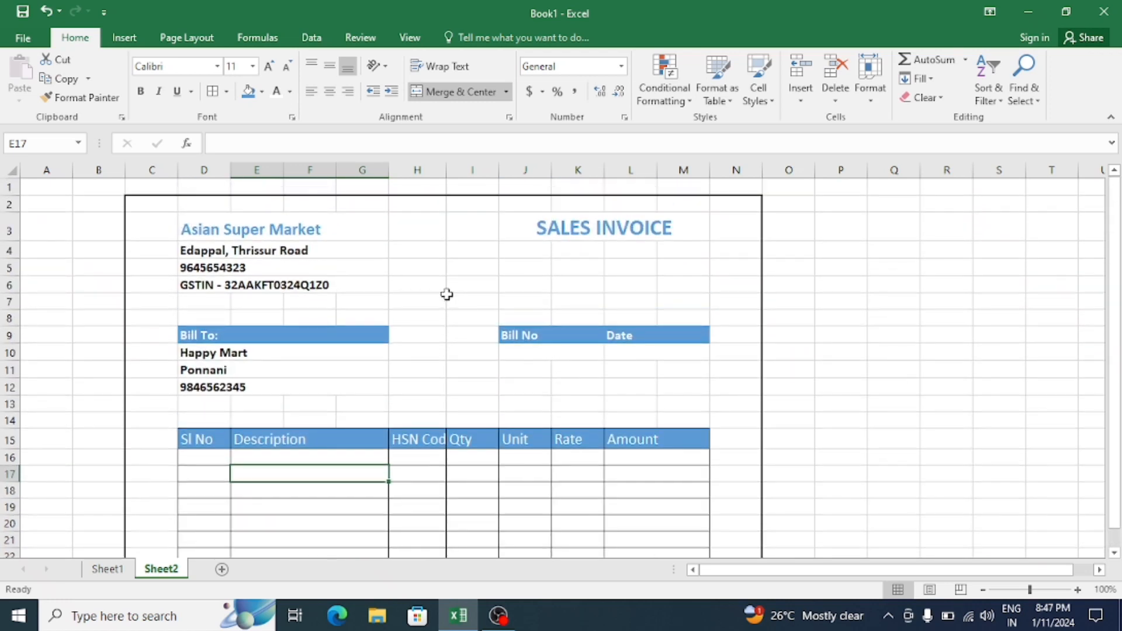
pyautogui.scroll(-2, 558, 491)
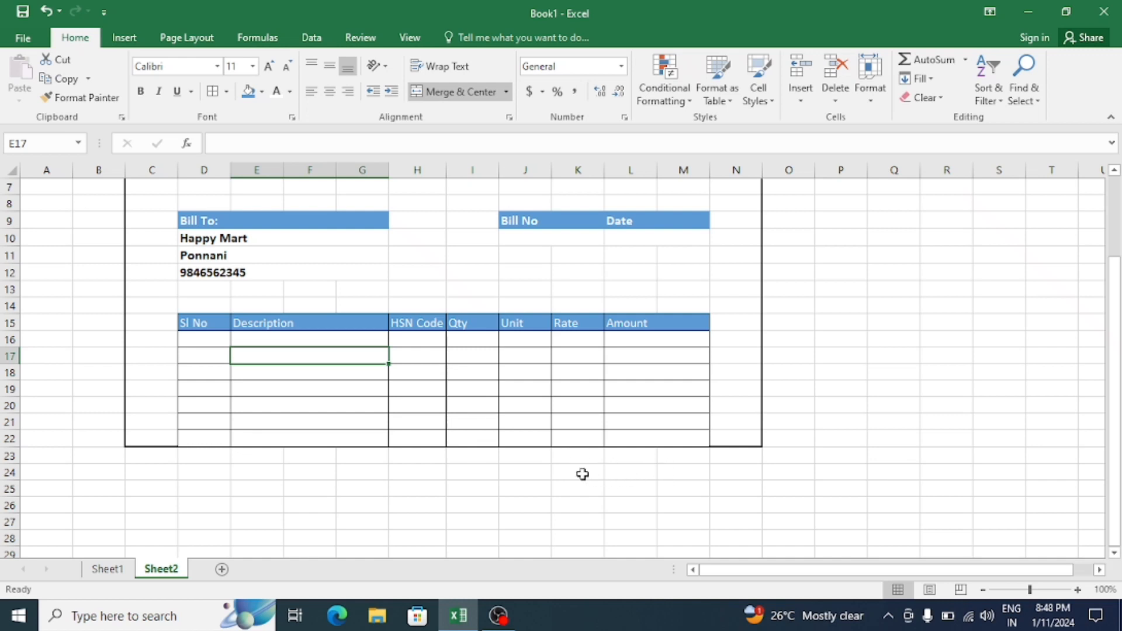
pyautogui.moveTo(525, 457); pyautogui.dragTo(566, 470)
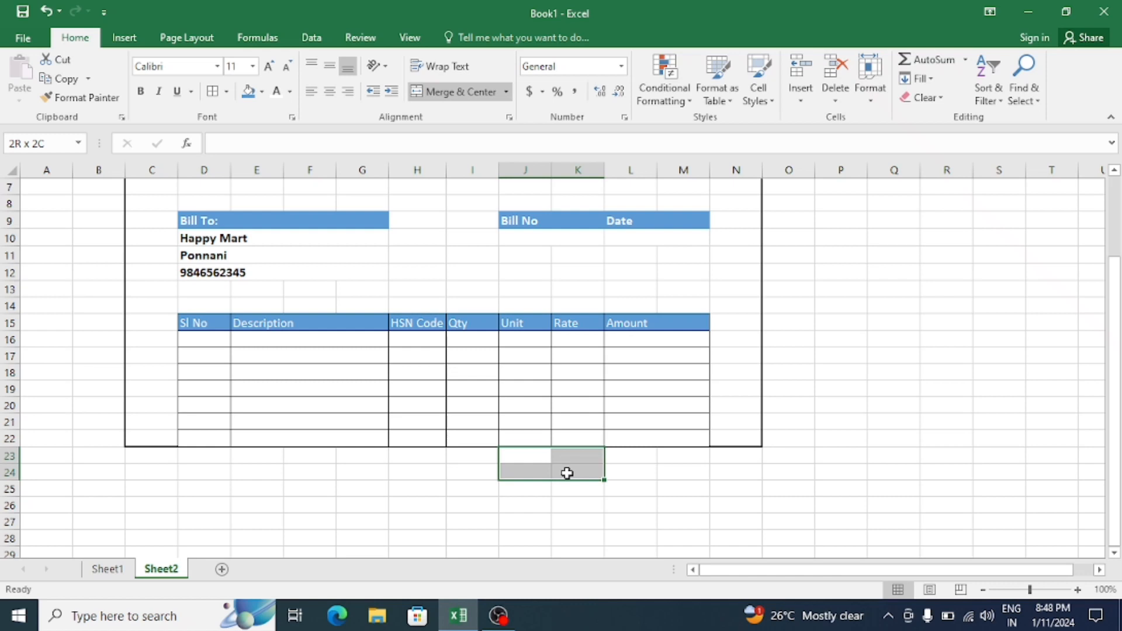
pyautogui.moveTo(567, 473); pyautogui.dragTo(566, 503)
pyautogui.click(506, 92)
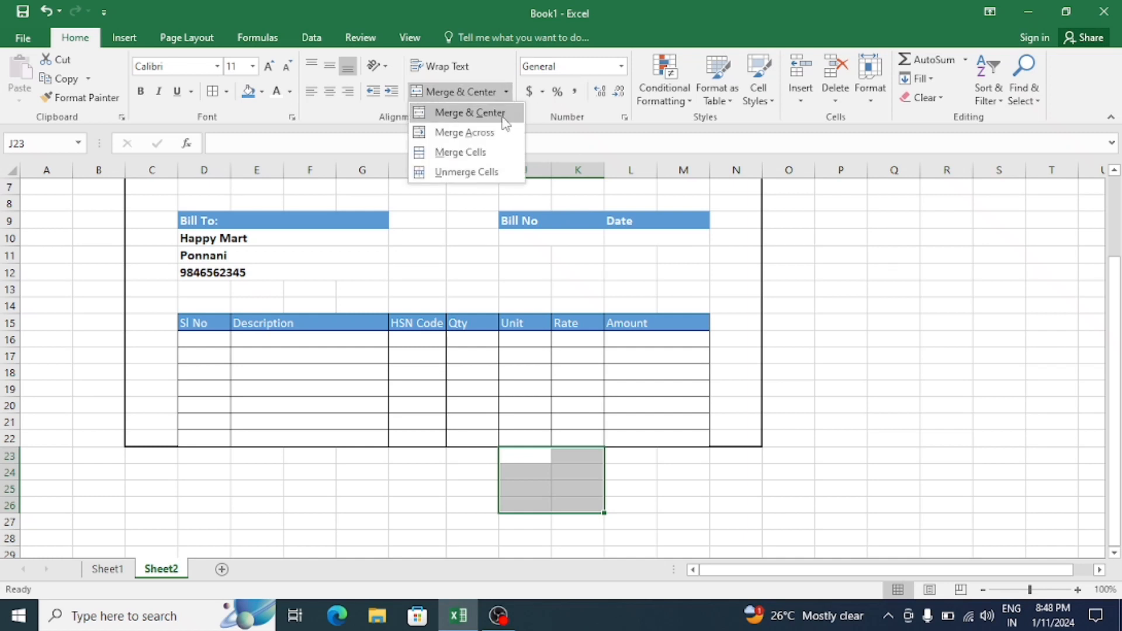
pyautogui.click(506, 132)
# Merge columns L and M separately in each of rows 23 to 26, below the Amount column.
pyautogui.click(654, 459)
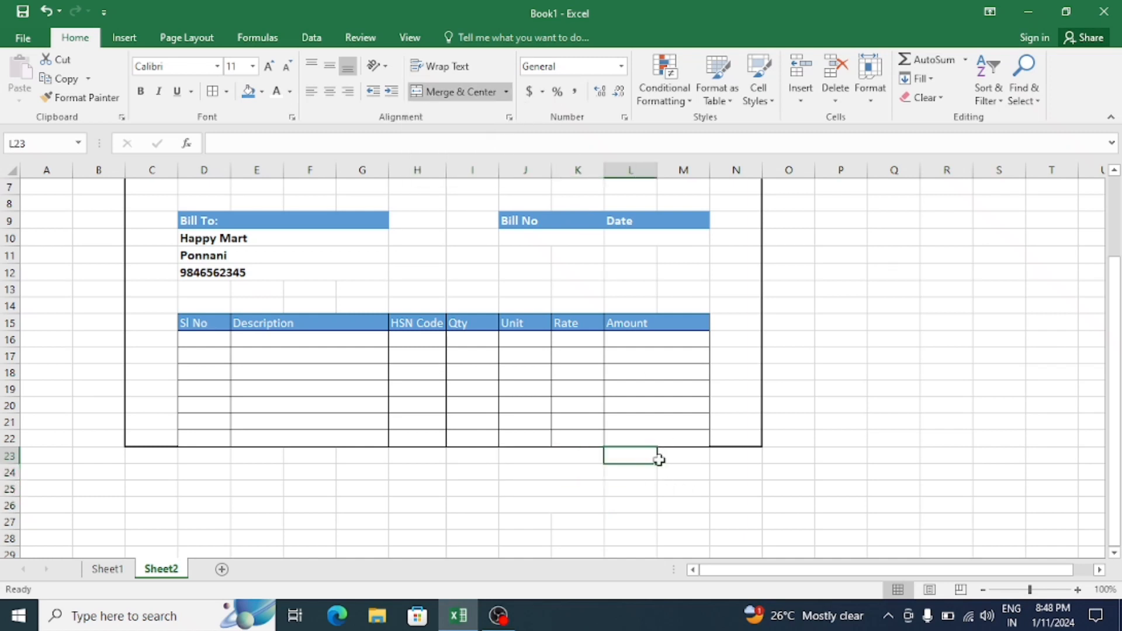
pyautogui.moveTo(659, 459); pyautogui.dragTo(683, 503)
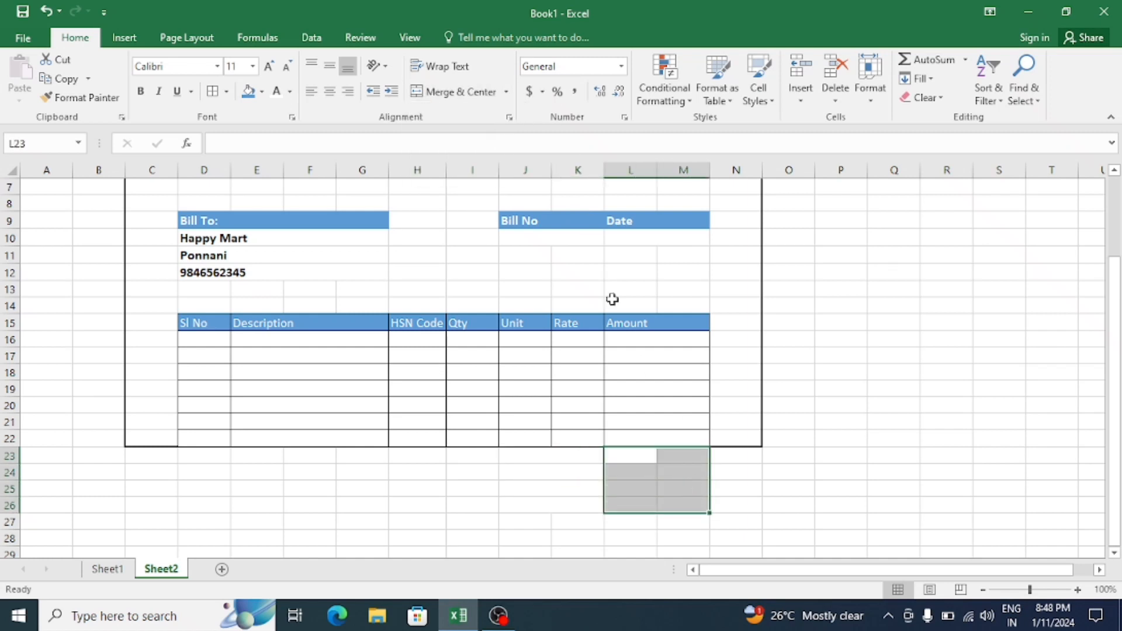
pyautogui.click(506, 91)
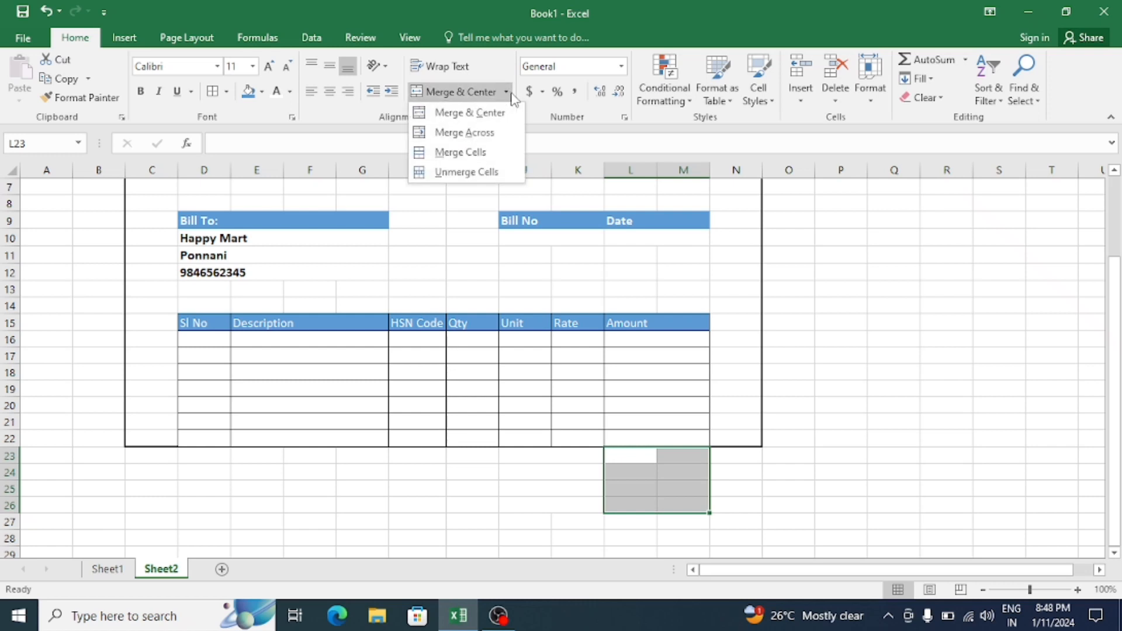
pyautogui.click(500, 135)
# Enter the summary labels "Subtotal" in J23 and "CGST 9%" in J24.
pyautogui.click(538, 458)
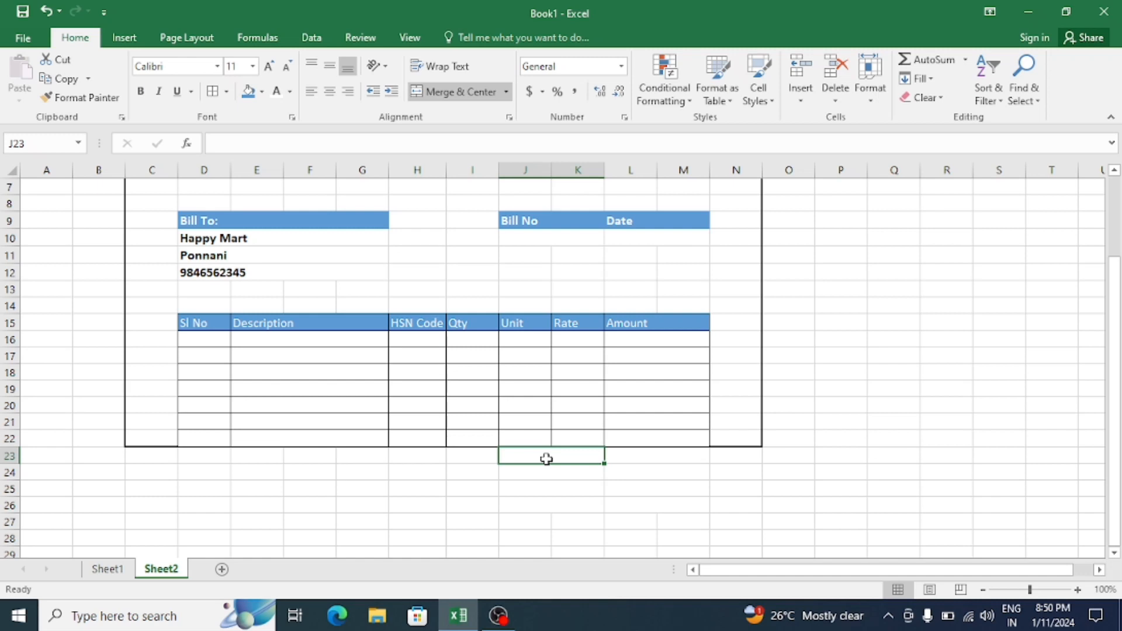
pyautogui.write('S')
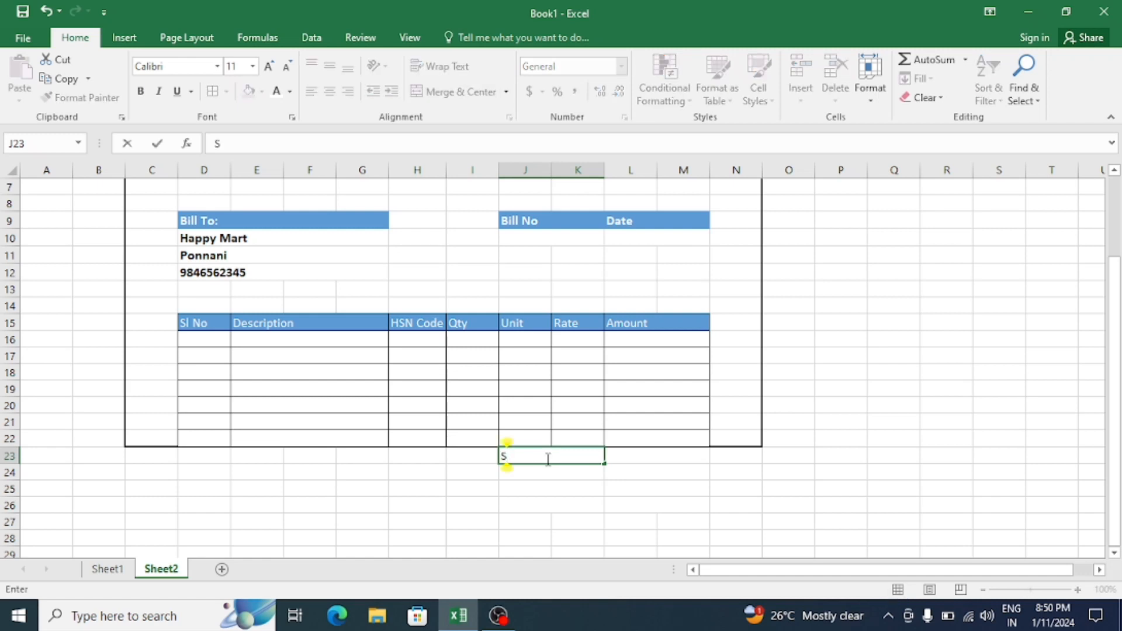
pyautogui.write('ubtotal')
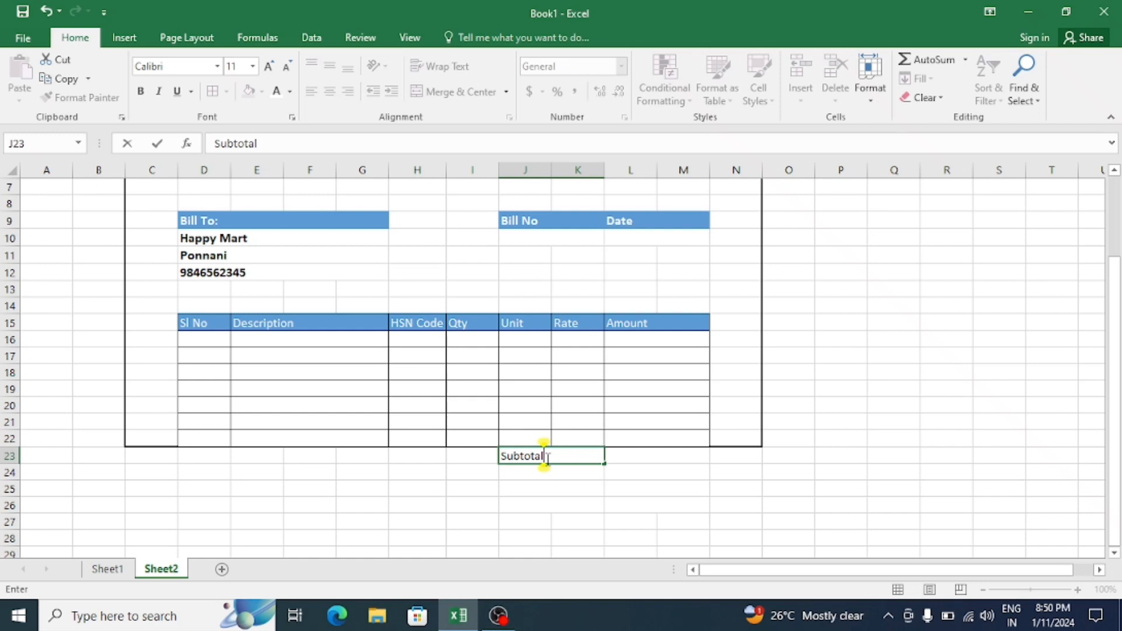
pyautogui.press('Return')
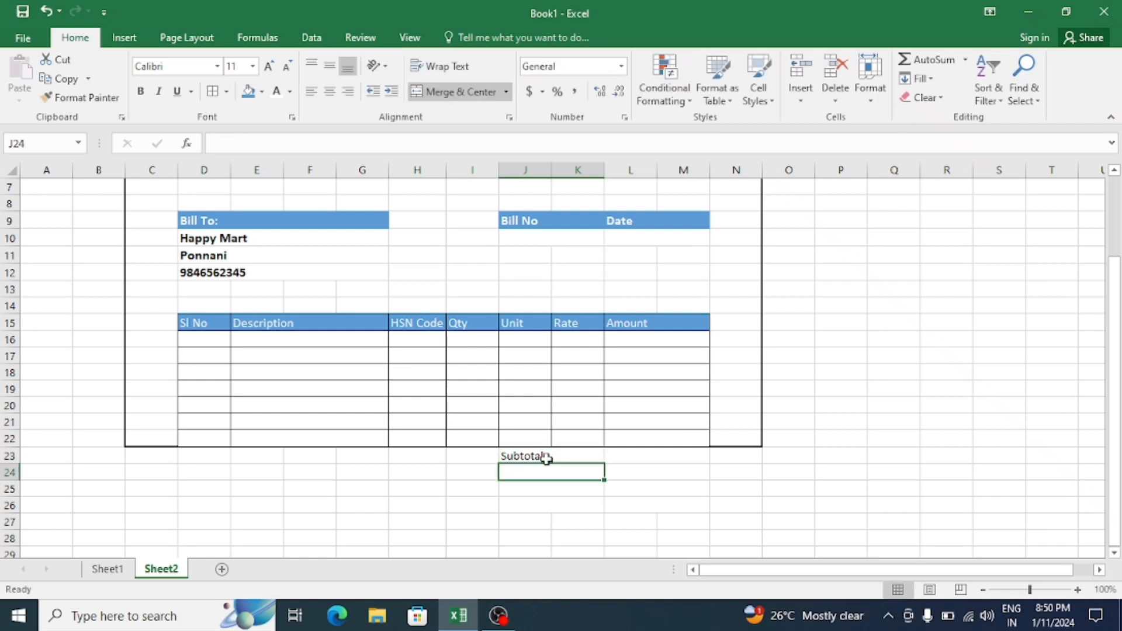
pyautogui.write('CG')
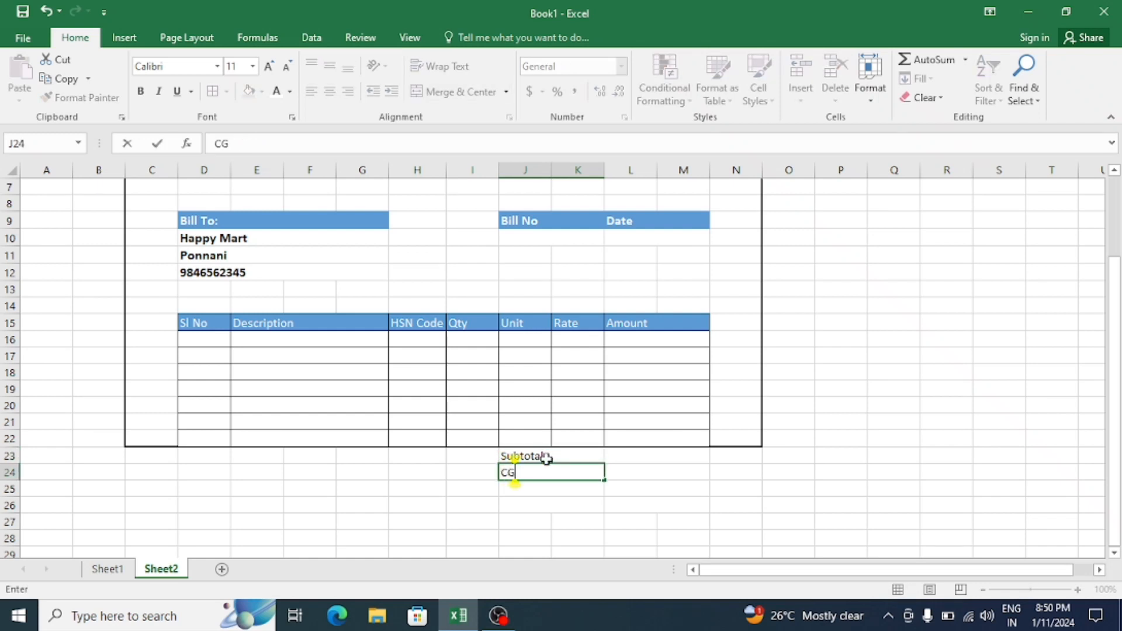
pyautogui.write('ST 9%')
pyautogui.press('Return')
# Enter the summary labels "SGST 9%" in J25 and "Total" in J26.
pyautogui.write('Subtotal')
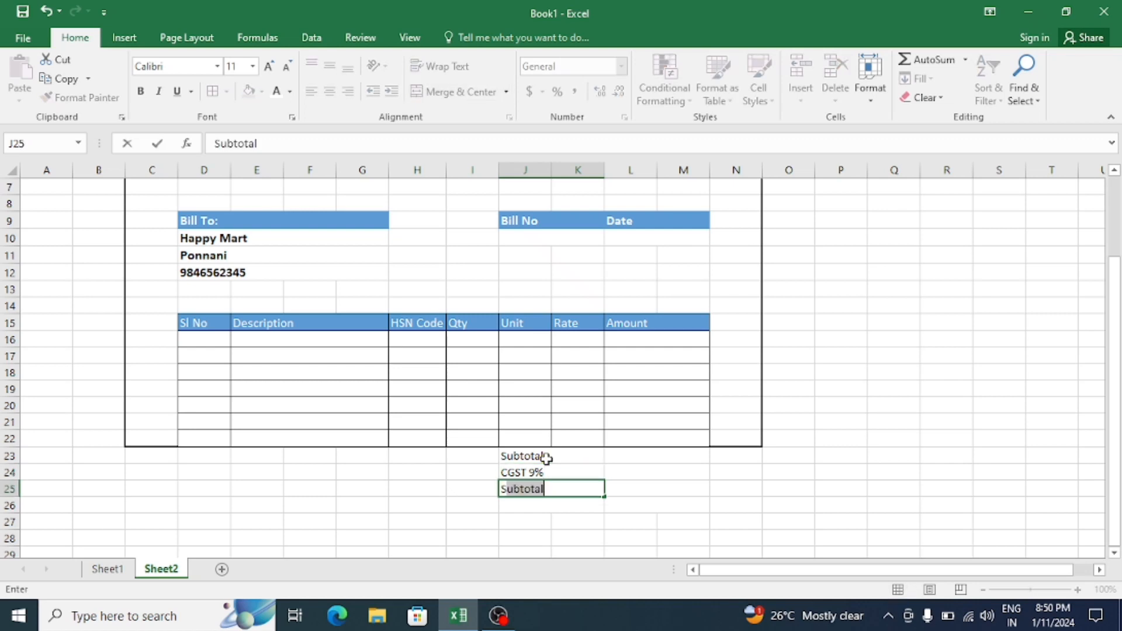
pyautogui.write('GS')
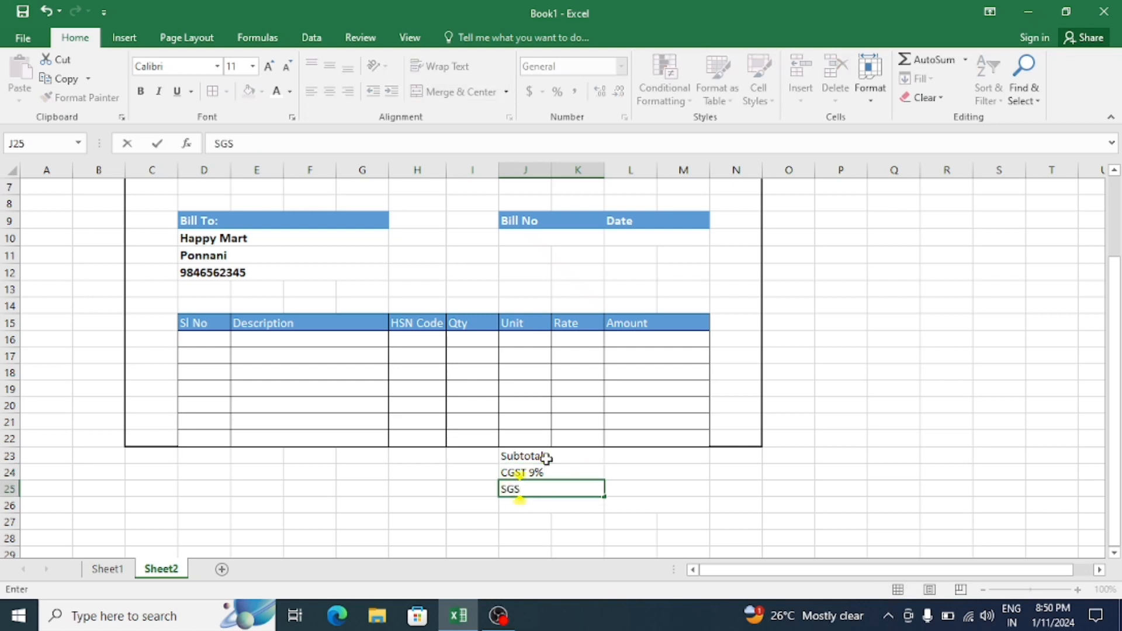
pyautogui.write('T 9%')
pyautogui.press('Return')
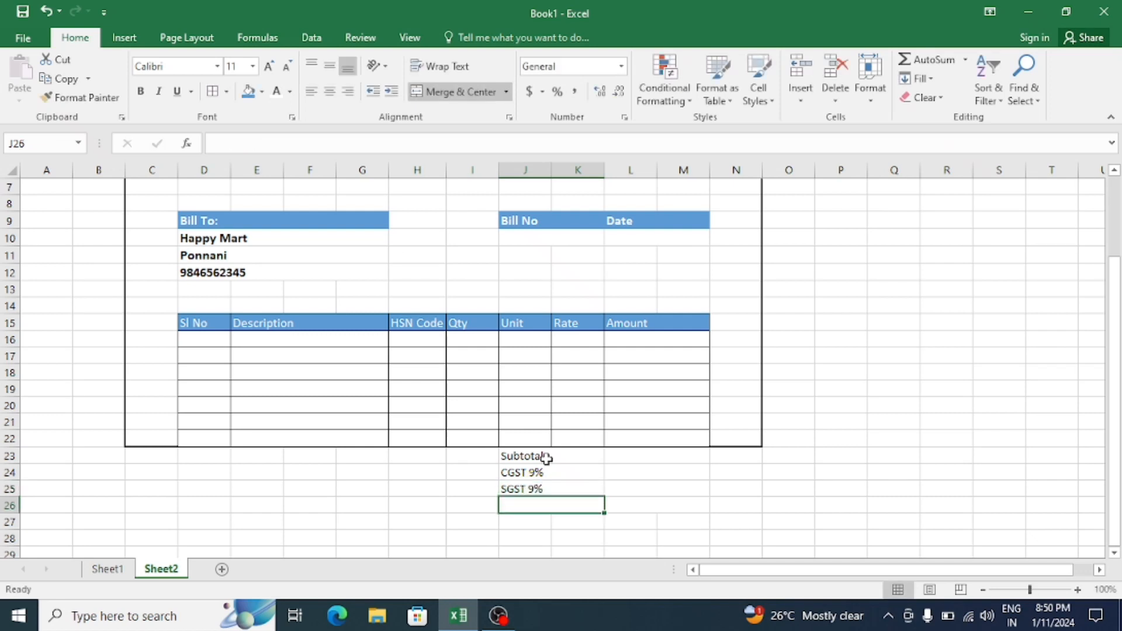
pyautogui.write('Total')
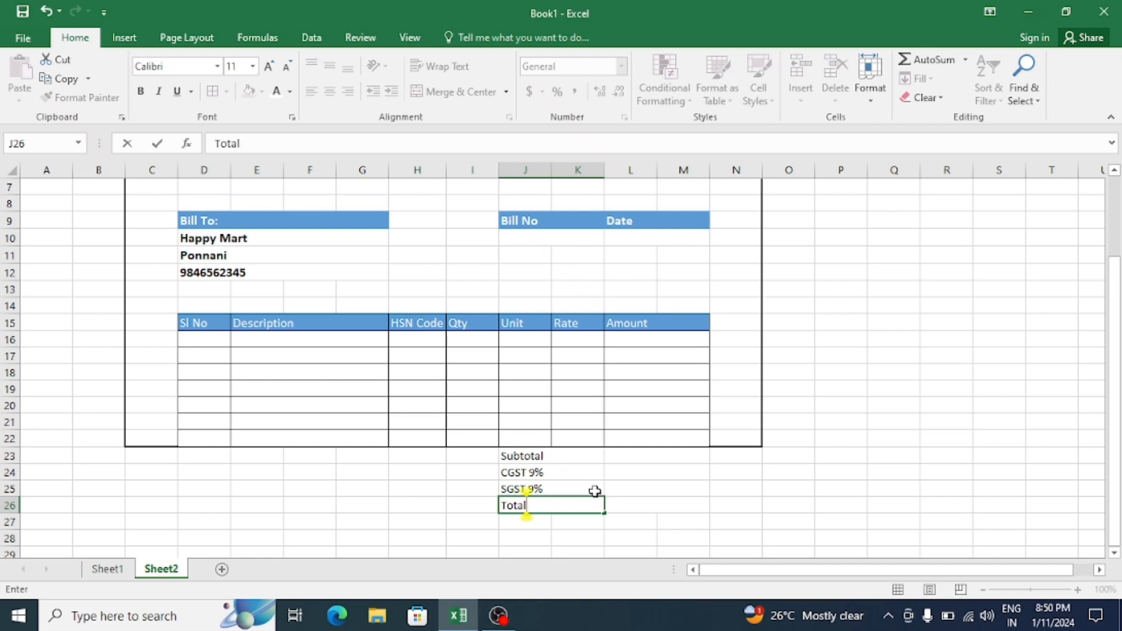
# Format the summary labels in J23:K26 as bold with a font size of 12.
pyautogui.click(593, 534)
pyautogui.scroll(-1, 555, 467)
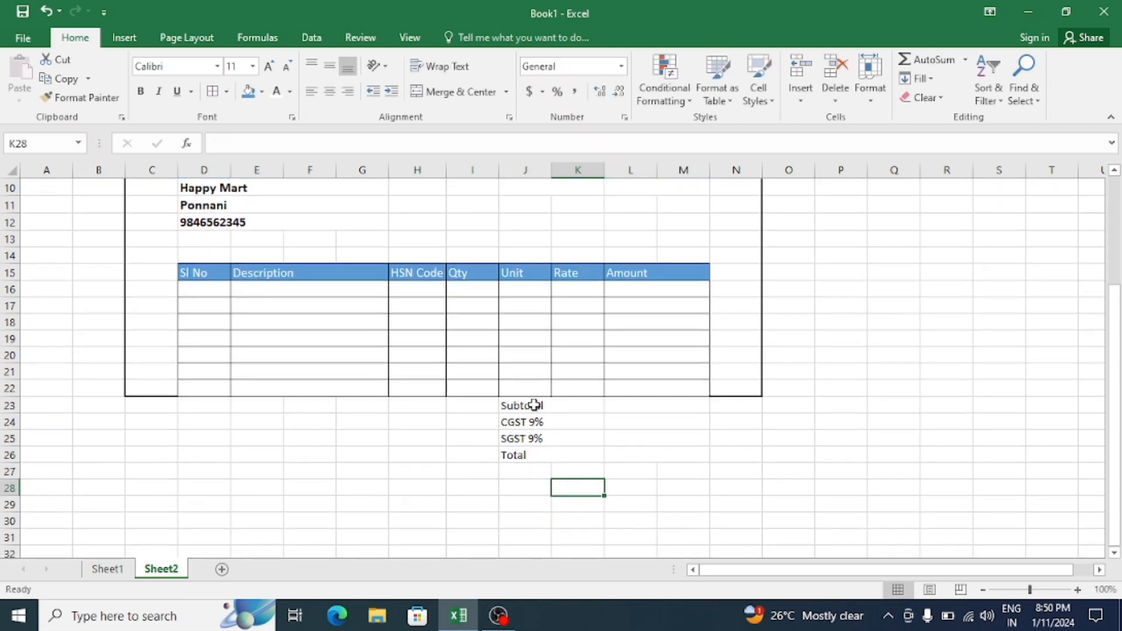
pyautogui.moveTo(534, 403); pyautogui.dragTo(583, 454)
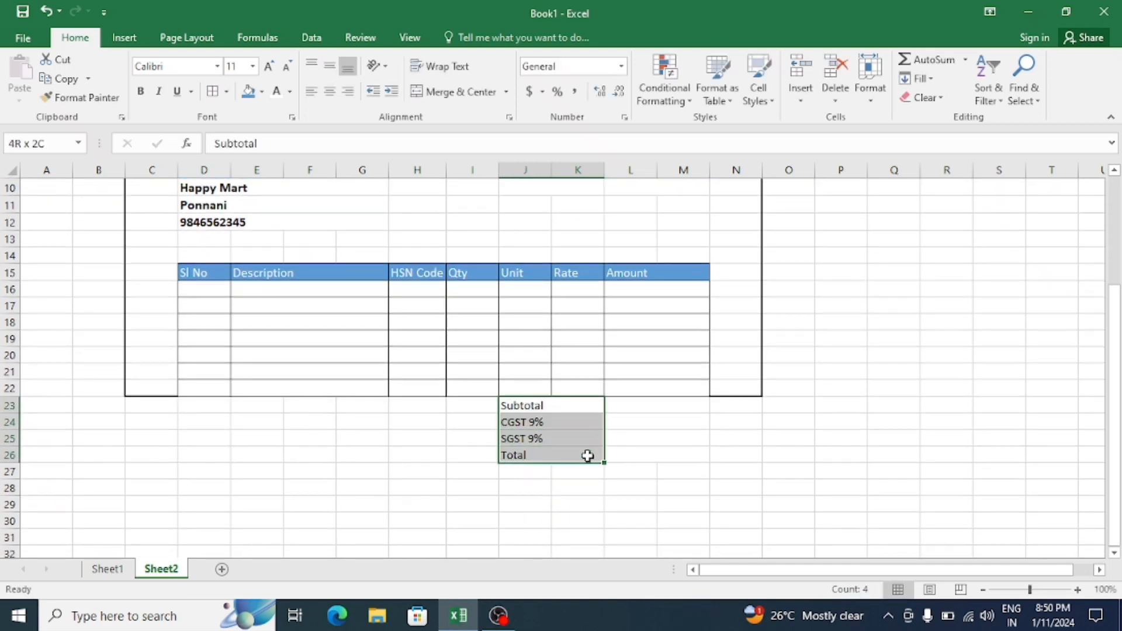
pyautogui.click(269, 66)
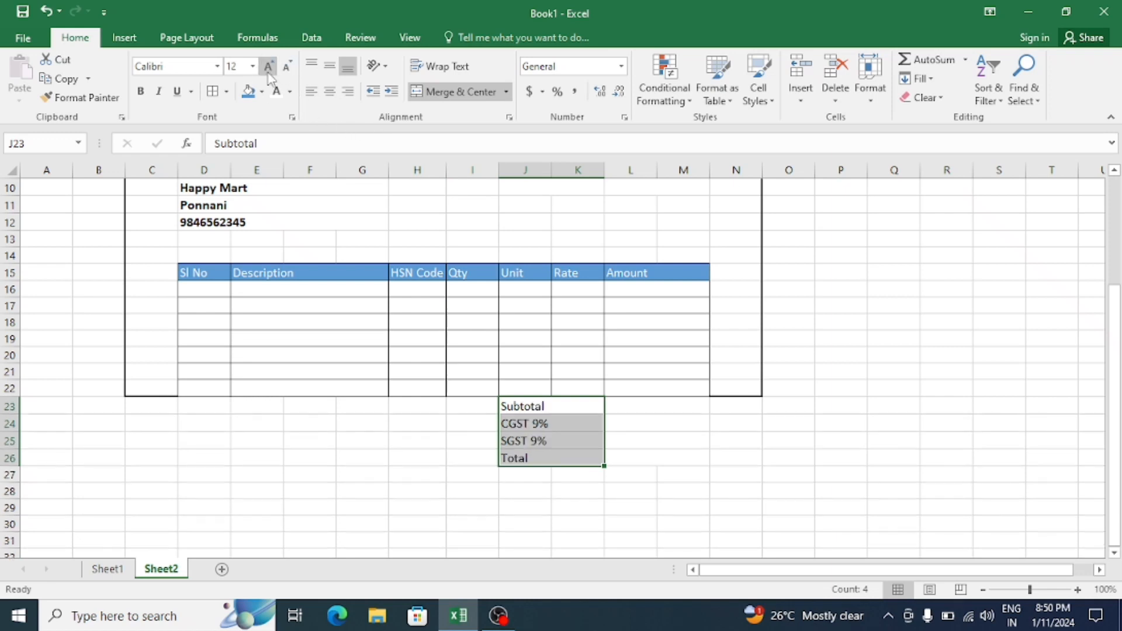
pyautogui.click(142, 91)
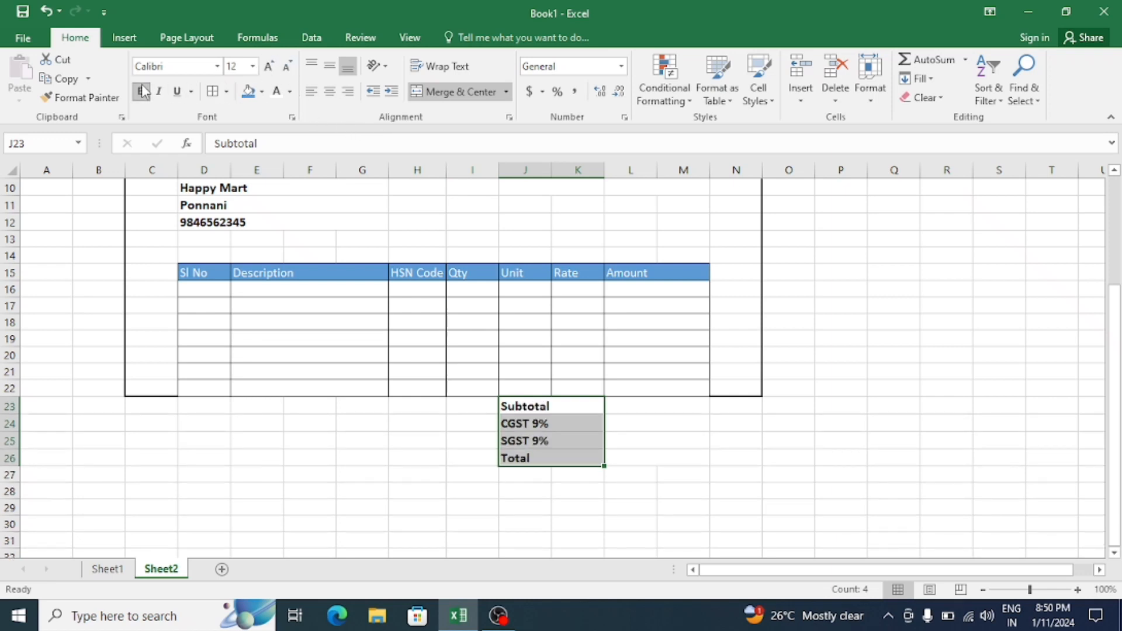
# Fill the summary labels in J23:K26 with very light blue and the value cells in L23:M26 with medium blue.
pyautogui.click(261, 91)
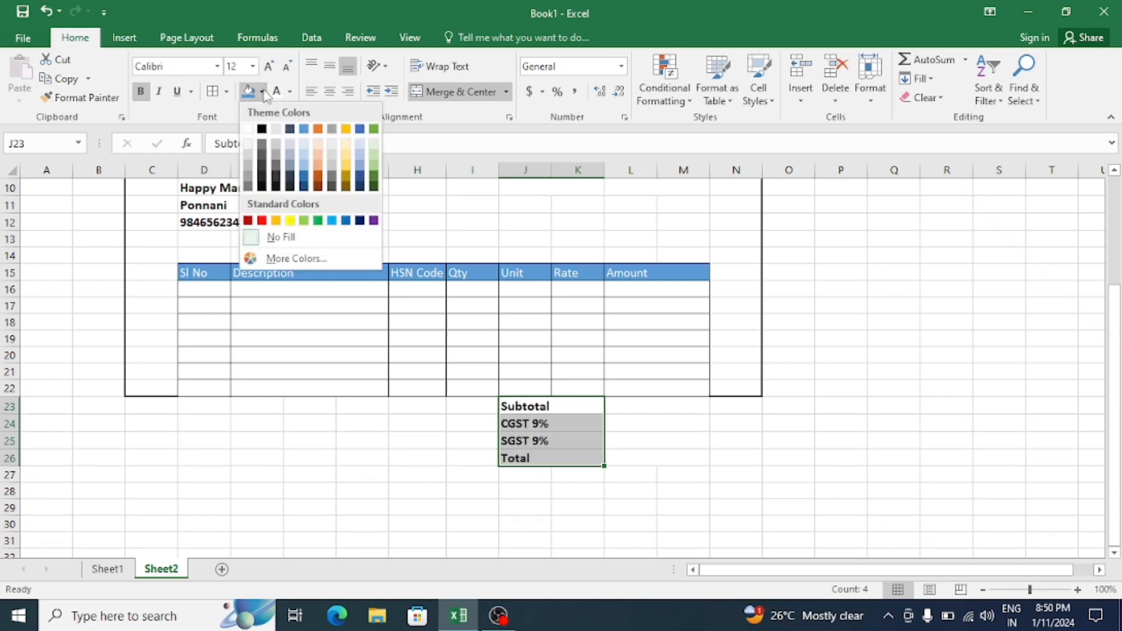
pyautogui.click(305, 146)
pyautogui.moveTo(637, 407); pyautogui.dragTo(678, 455)
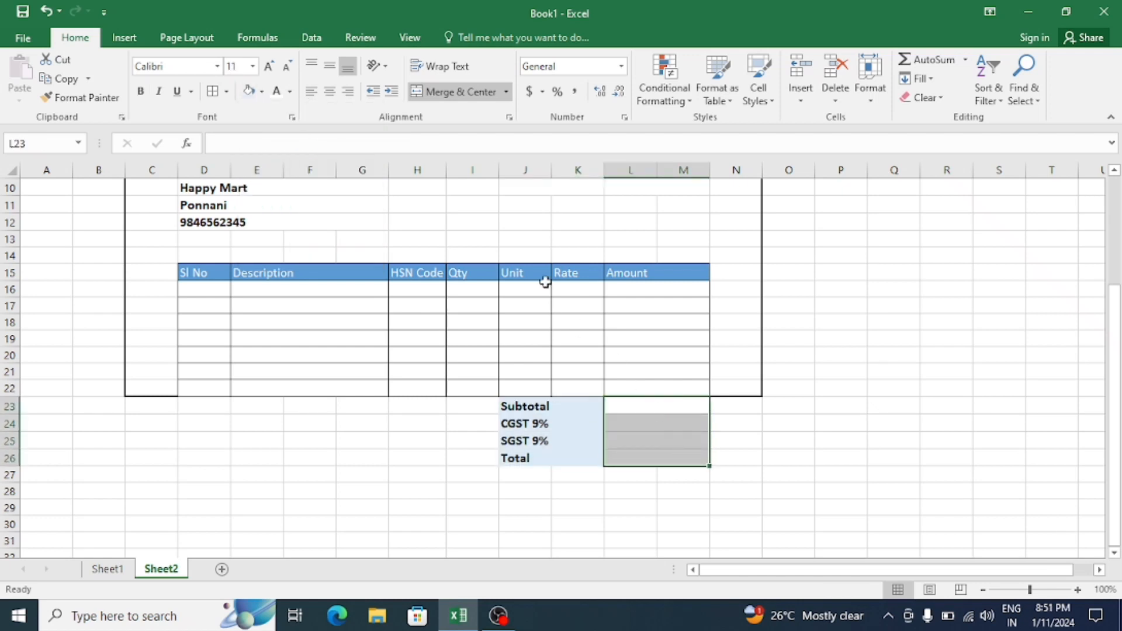
pyautogui.click(262, 94)
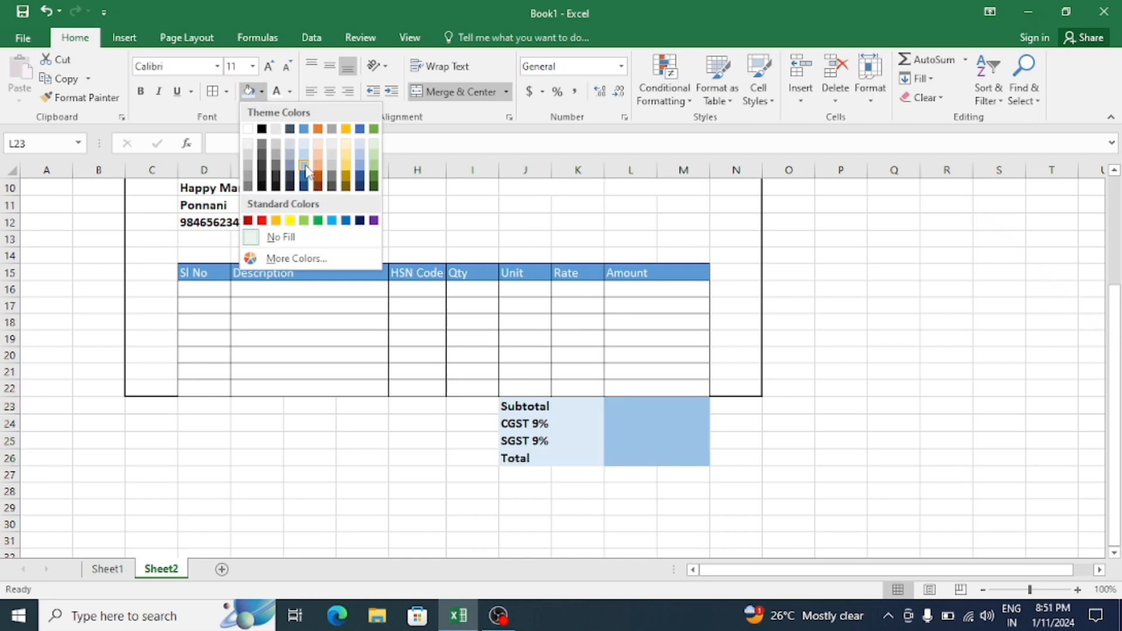
pyautogui.click(304, 167)
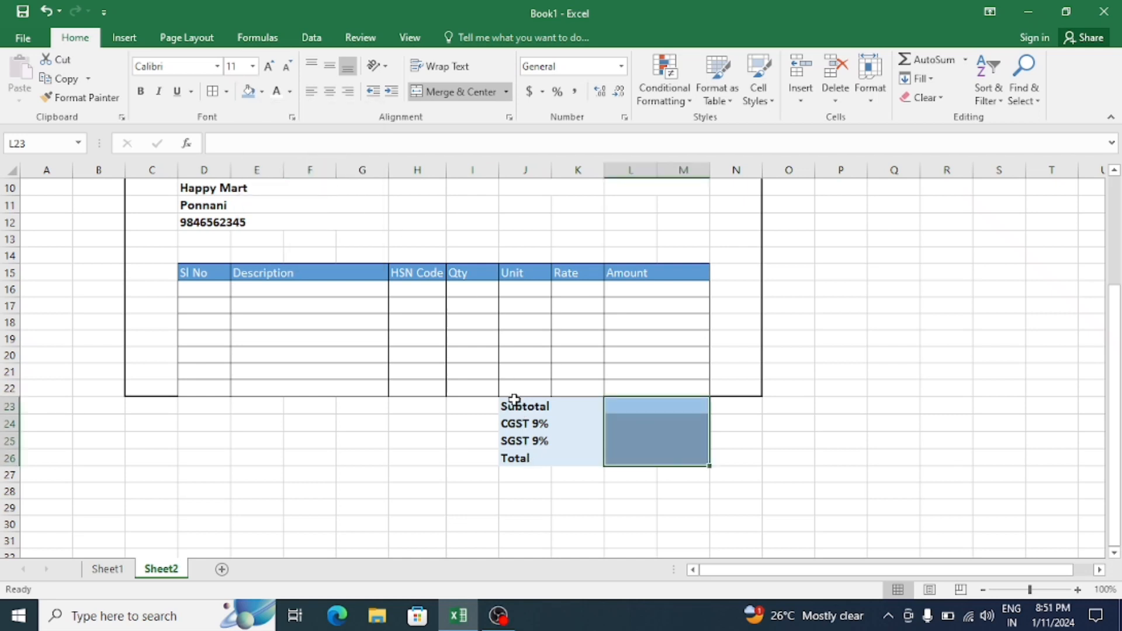
# Apply outside borders around the summary block J23:M26.
pyautogui.moveTo(514, 404); pyautogui.dragTo(656, 454)
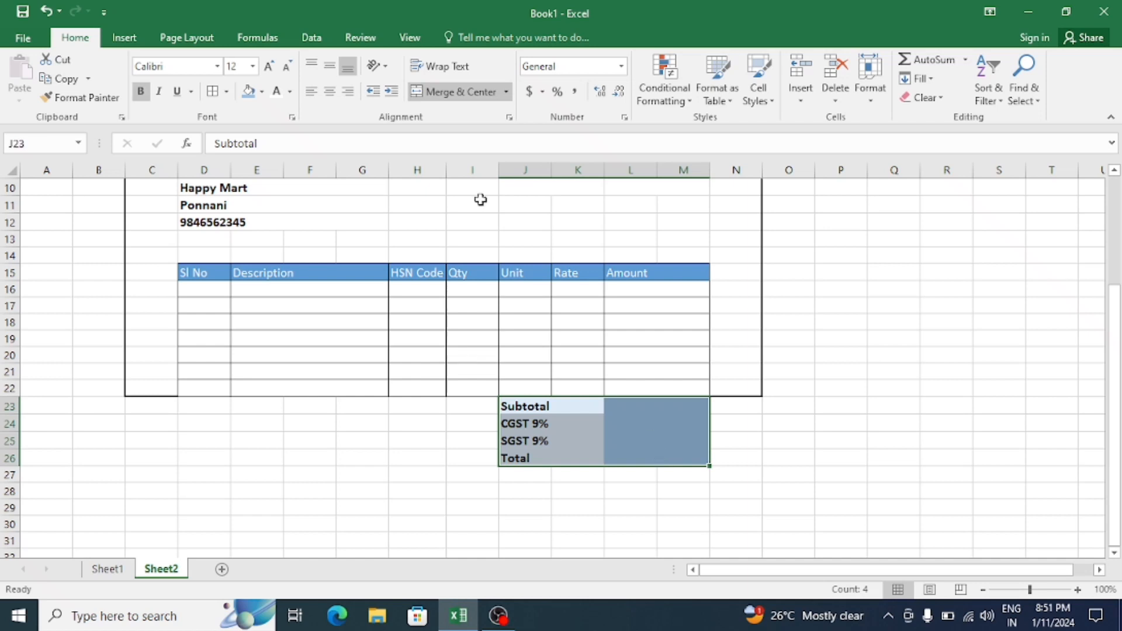
pyautogui.click(226, 92)
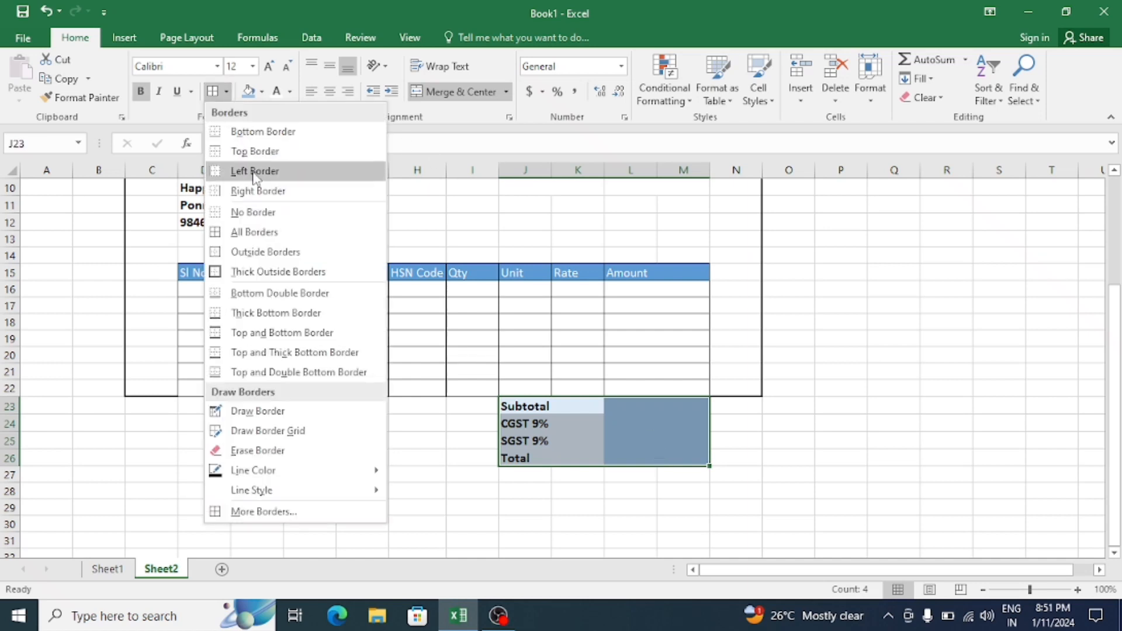
pyautogui.click(281, 255)
pyautogui.click(341, 470)
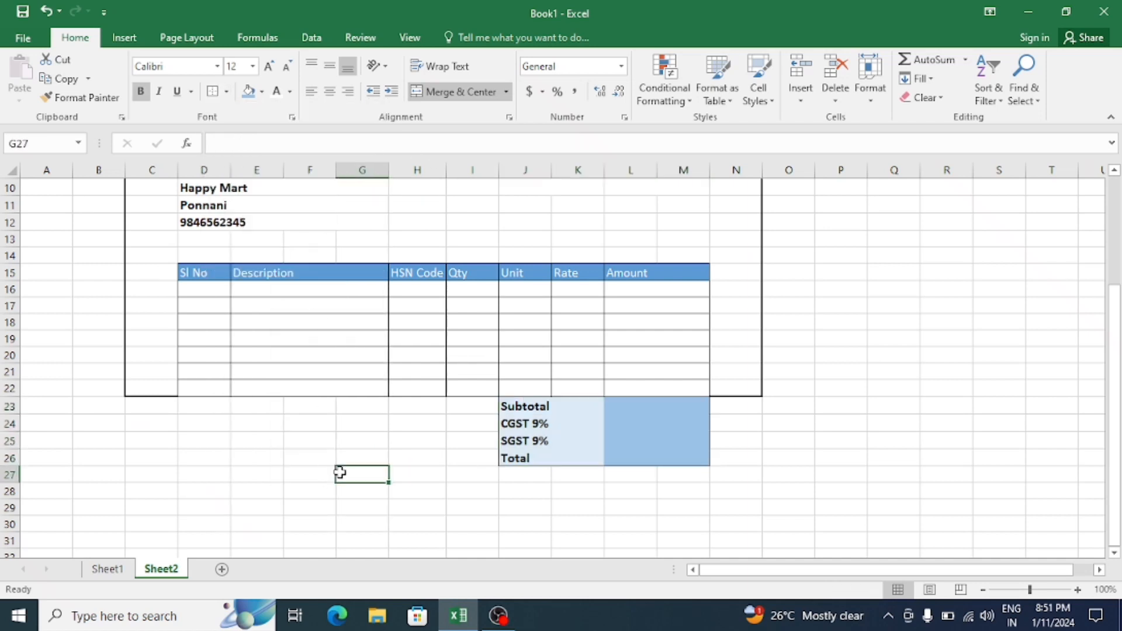
# Merge and center D27:I27 and enter "Thank you For Your Business".
pyautogui.scroll(-2, 407, 449)
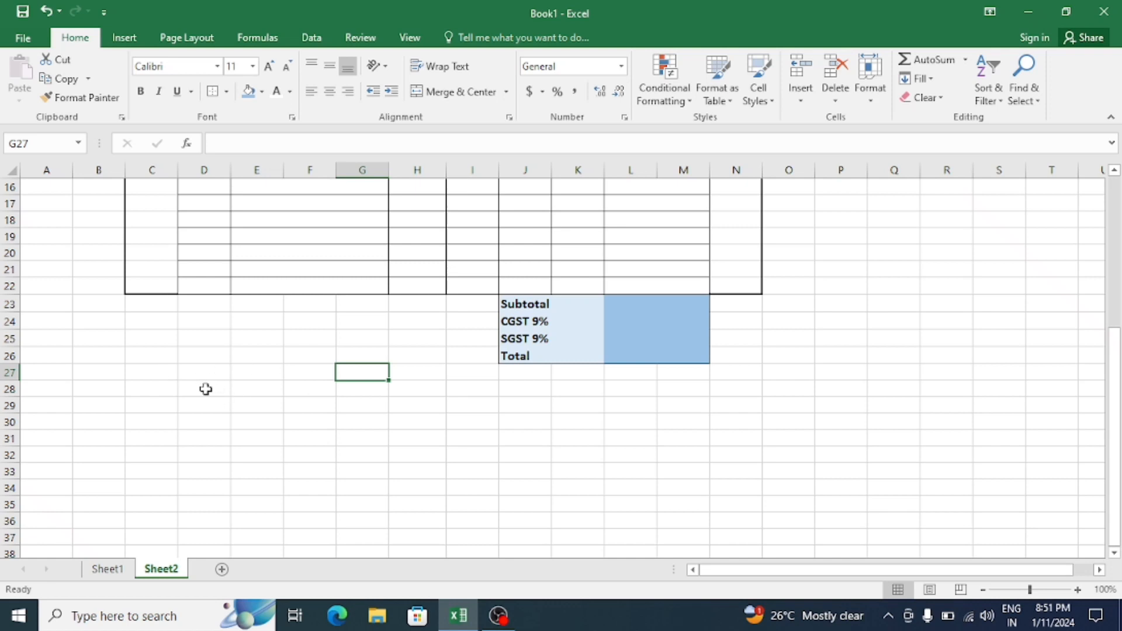
pyautogui.moveTo(199, 368); pyautogui.dragTo(451, 376)
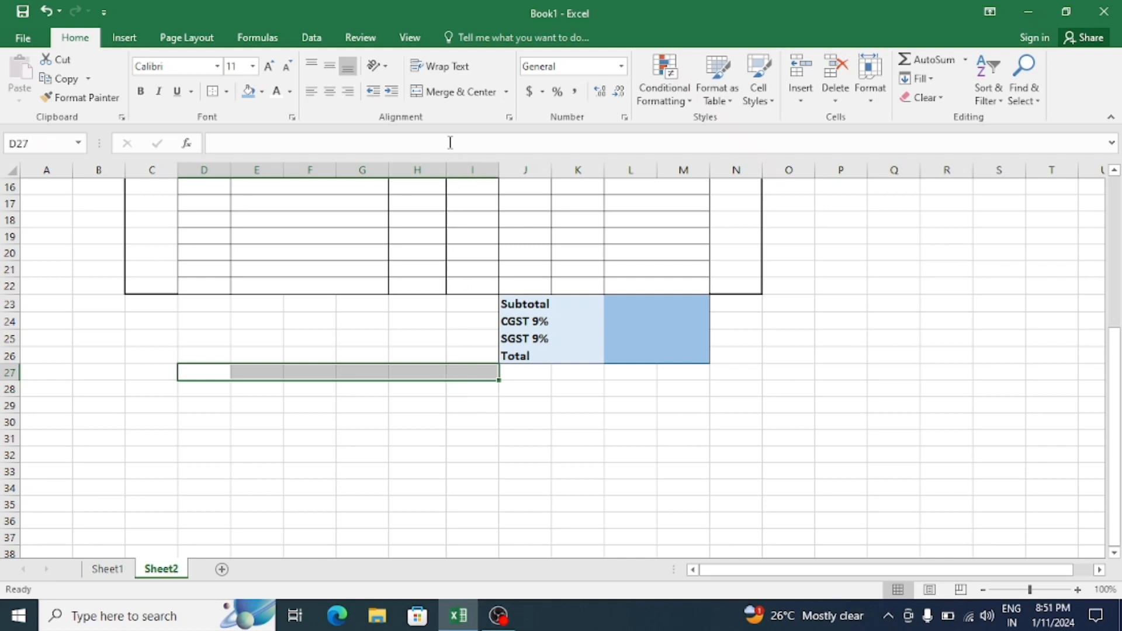
pyautogui.click(456, 94)
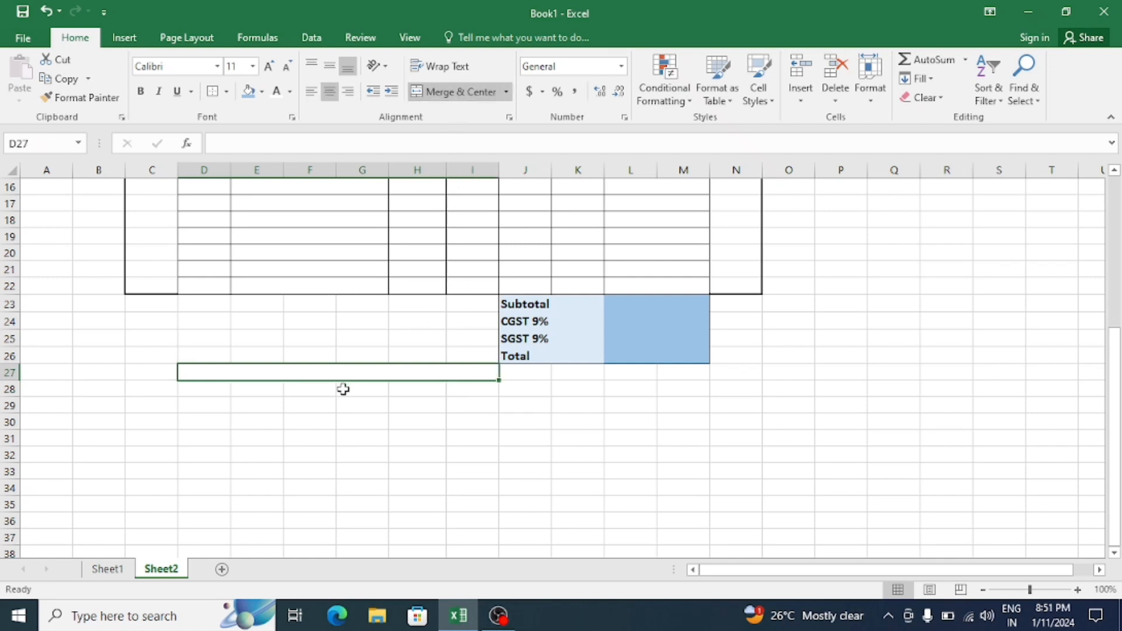
pyautogui.write('Th')
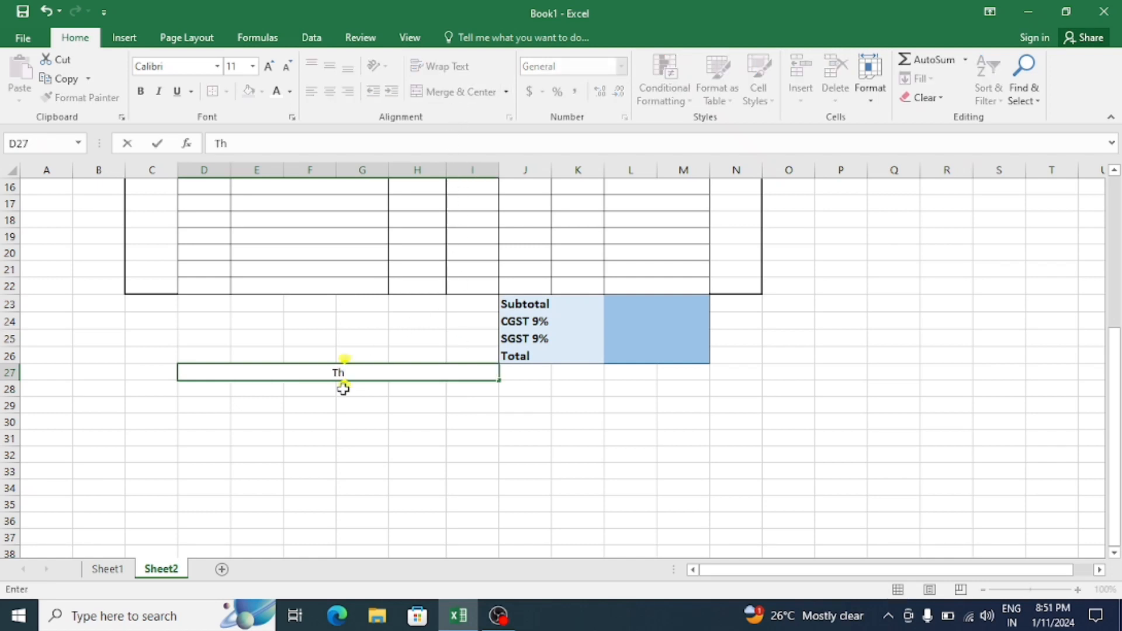
pyautogui.write('ank')
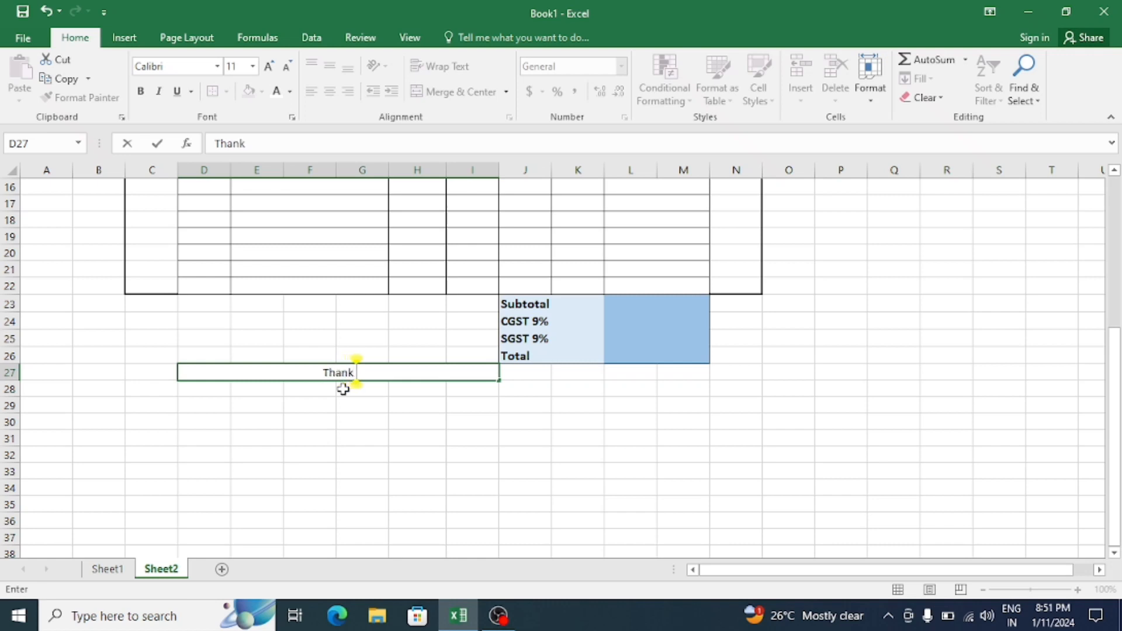
pyautogui.write(' you')
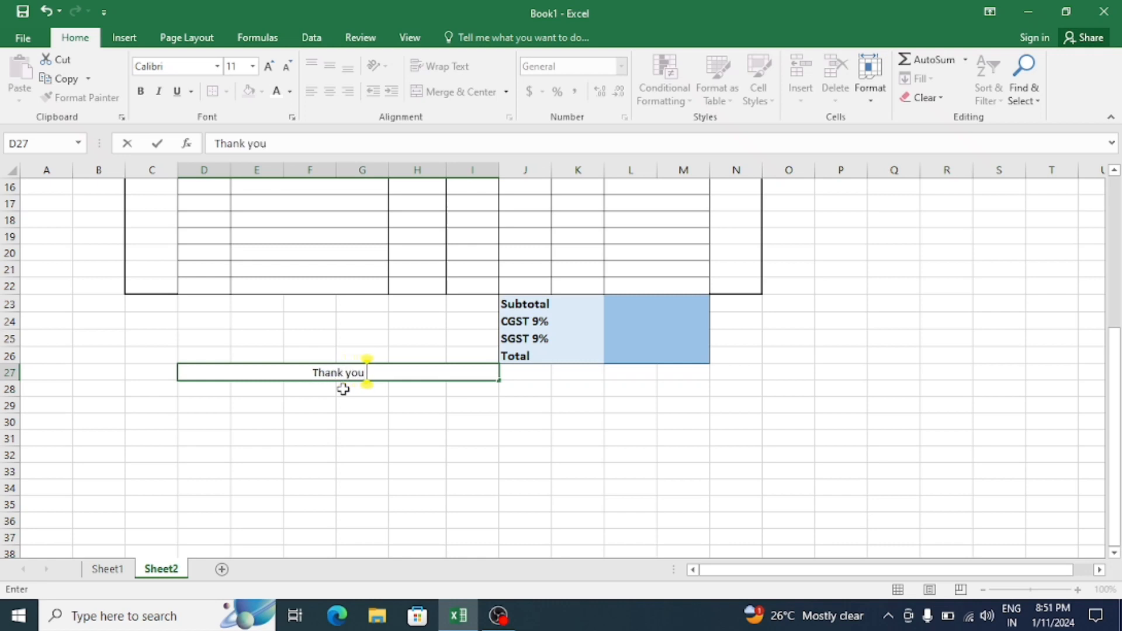
pyautogui.write(' For')
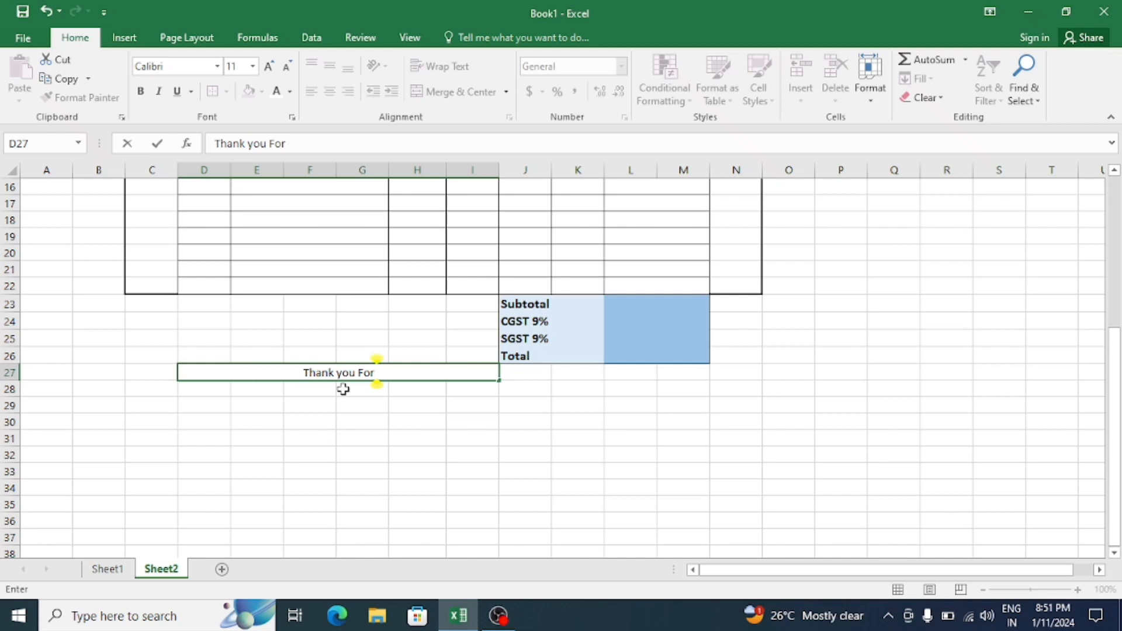
pyautogui.write(' Your')
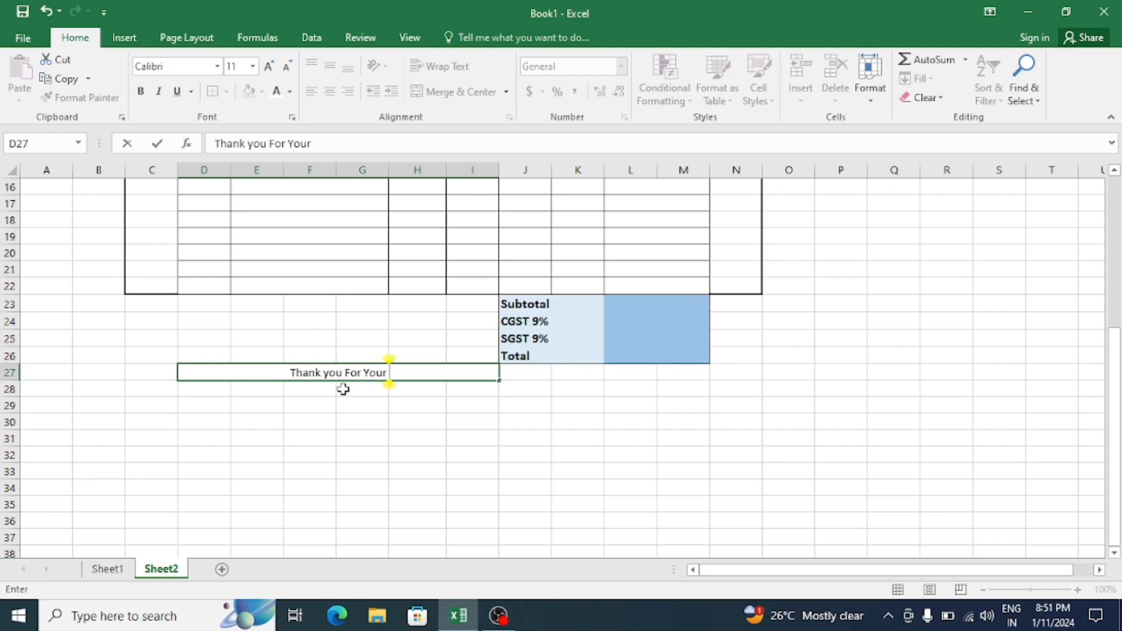
pyautogui.write(' Business')
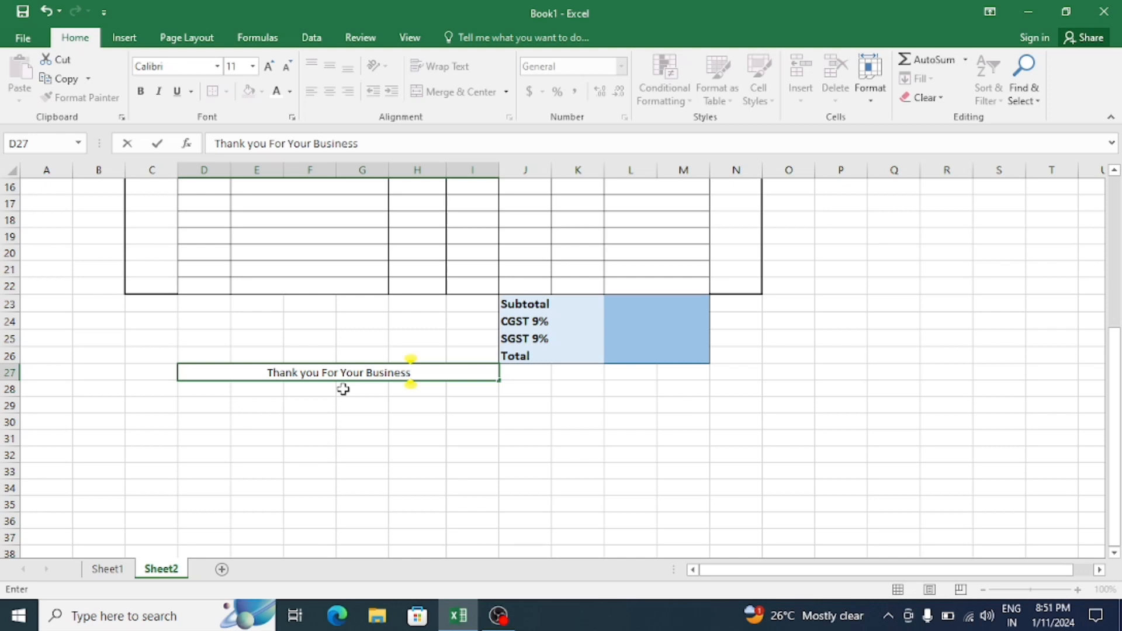
pyautogui.click(401, 438)
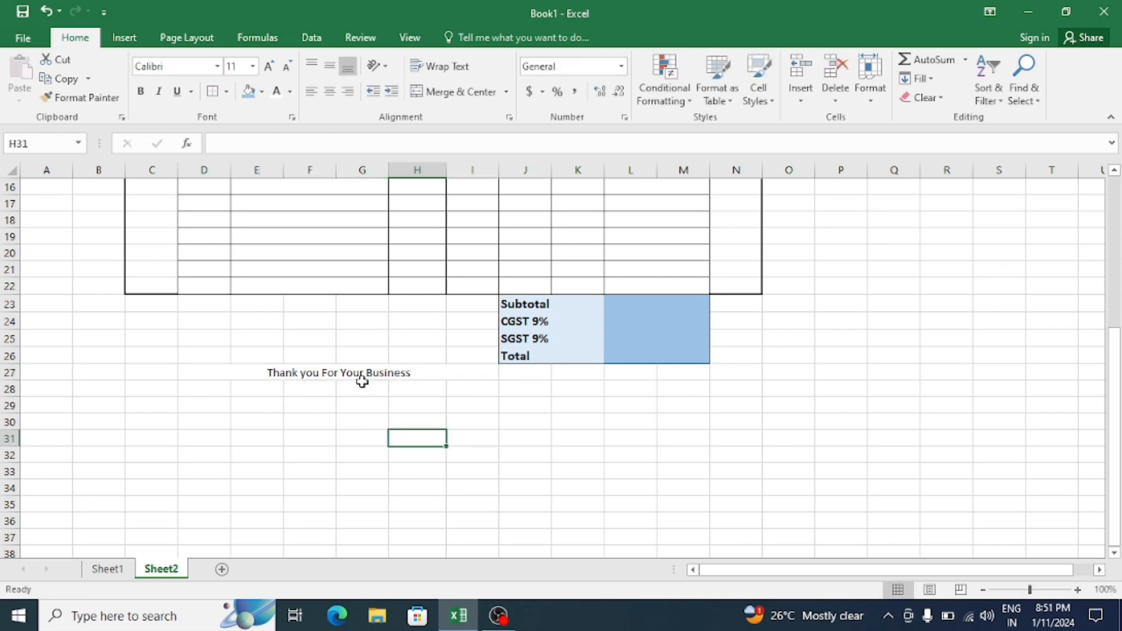
# Make the thank-you message in row 27 bold with a font size of 14.
pyautogui.click(361, 373)
pyautogui.click(268, 66)
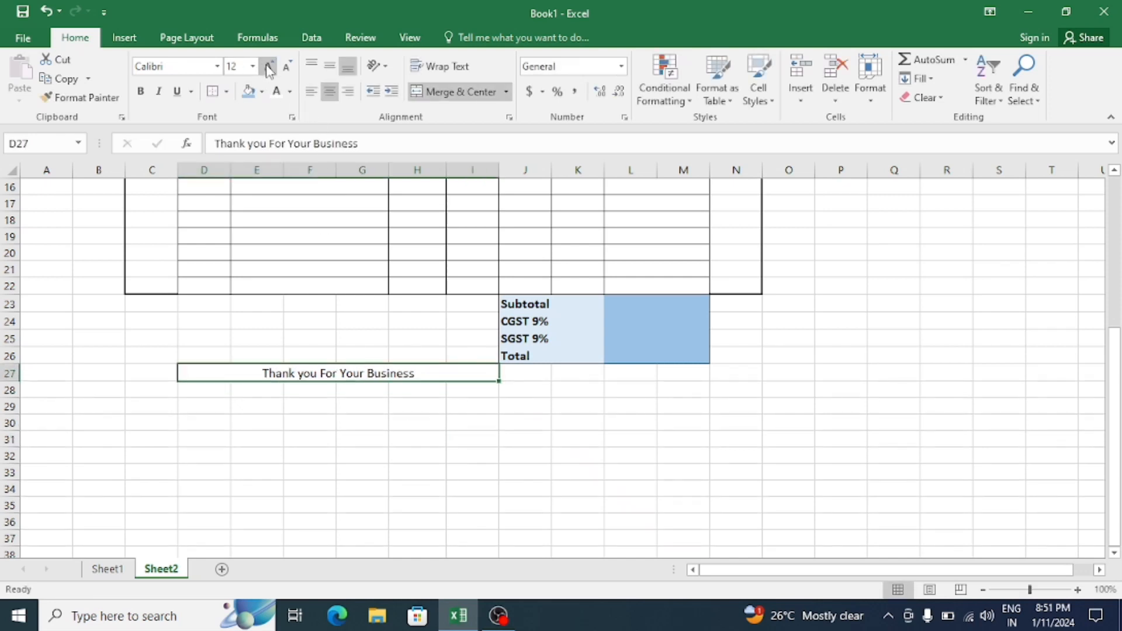
pyautogui.click(268, 66)
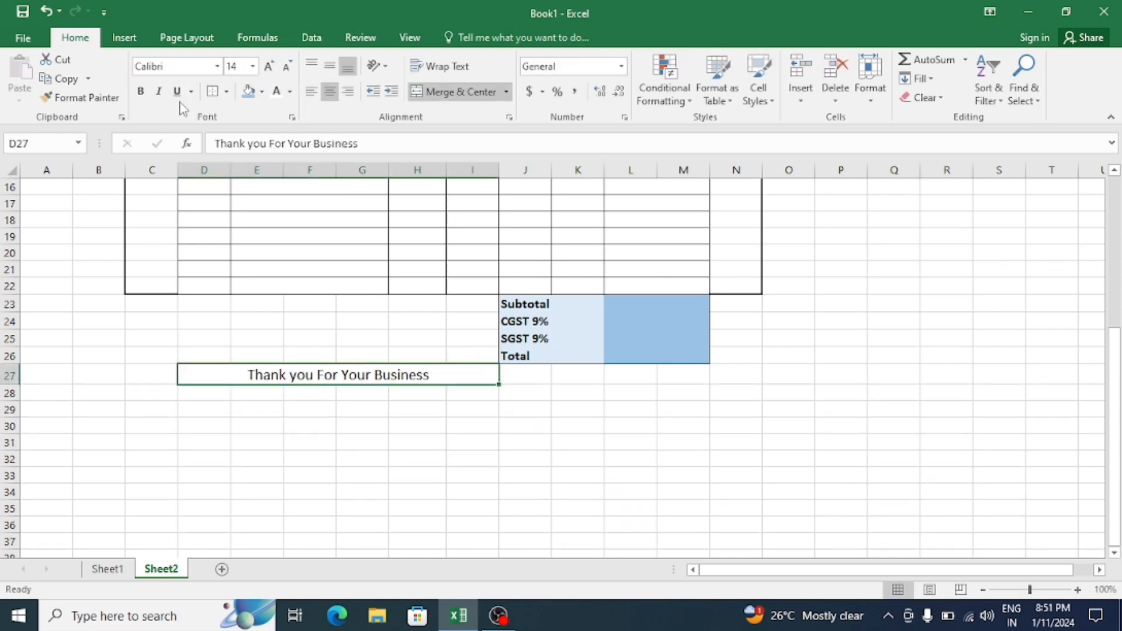
pyautogui.click(143, 92)
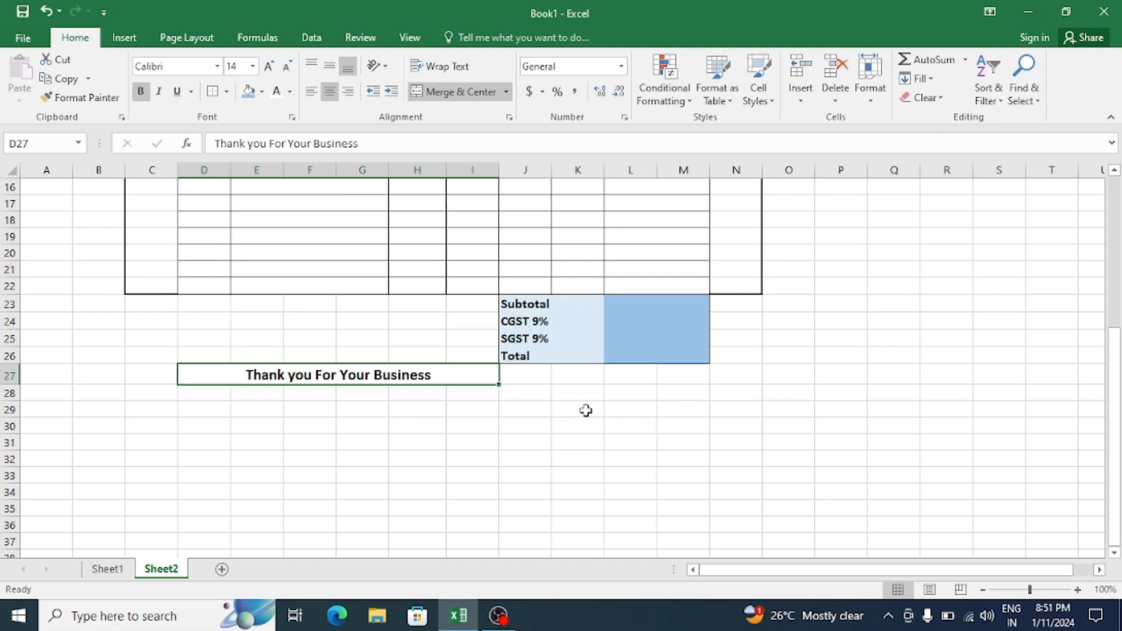
# Enter a row of underscores in J28 as a signature line extending across columns J to M.
pyautogui.click(567, 395)
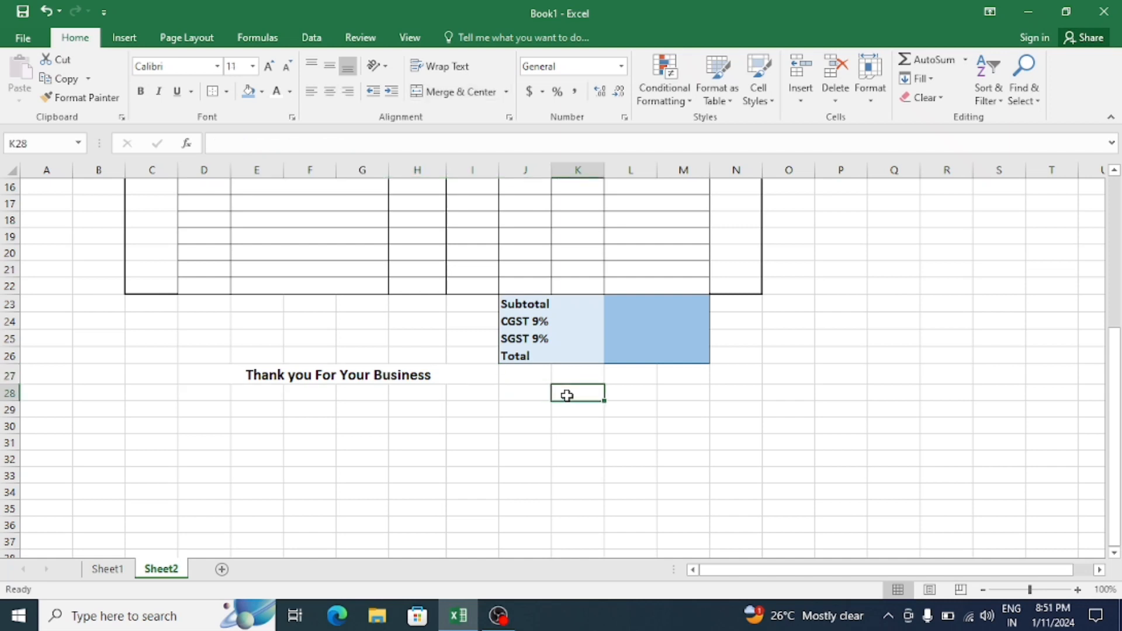
pyautogui.moveTo(522, 398); pyautogui.dragTo(624, 394)
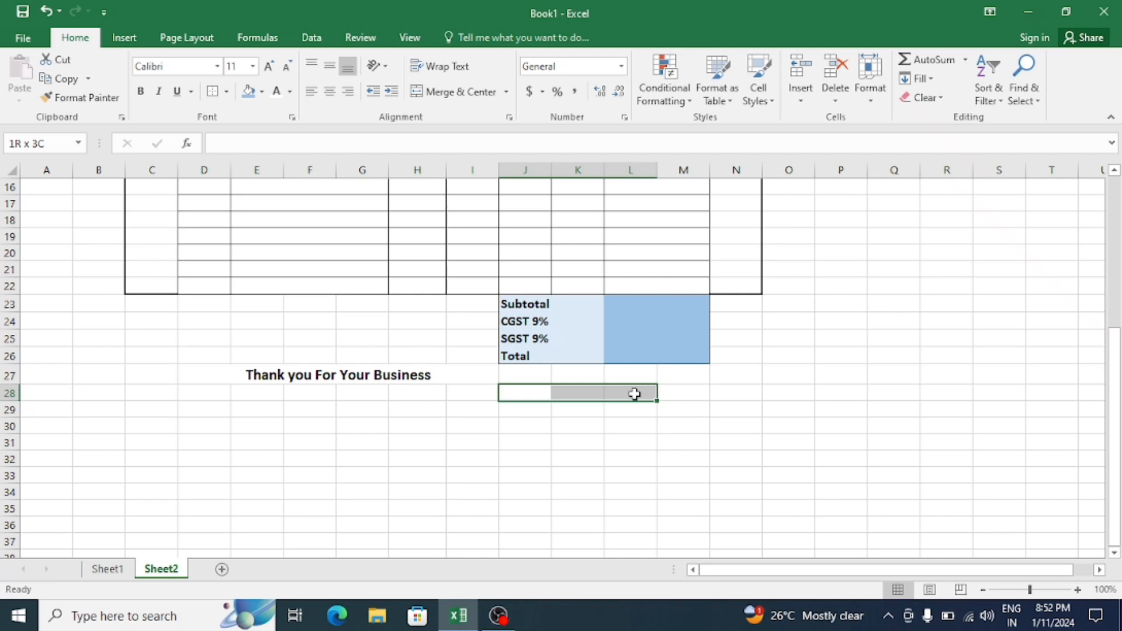
pyautogui.moveTo(634, 395); pyautogui.dragTo(635, 395)
pyautogui.moveTo(538, 394); pyautogui.dragTo(678, 403)
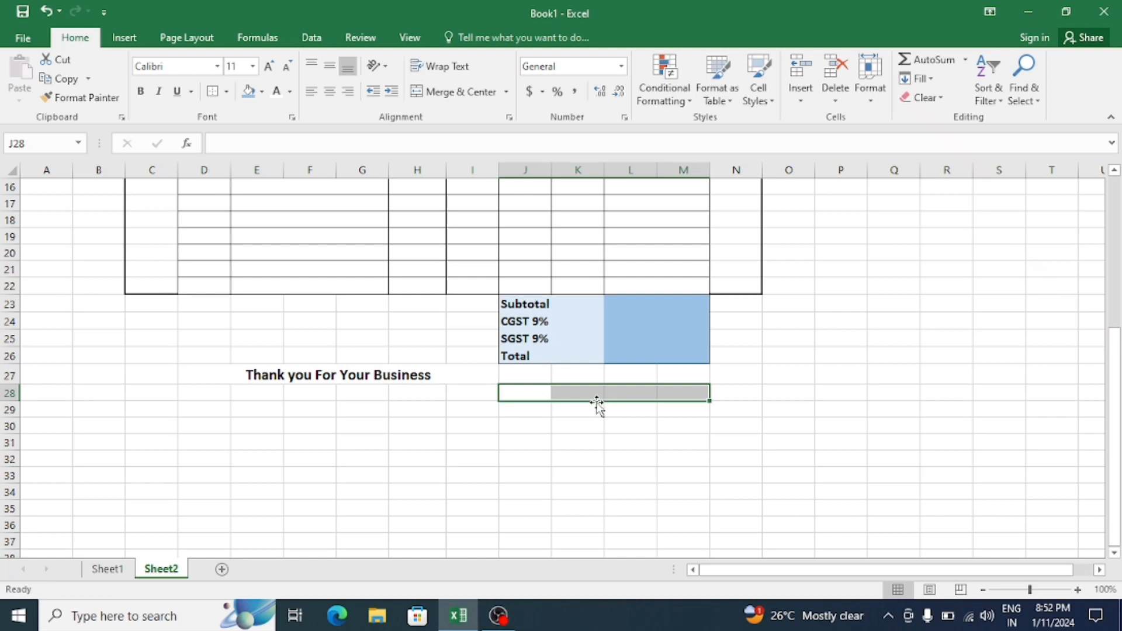
pyautogui.write('______________')
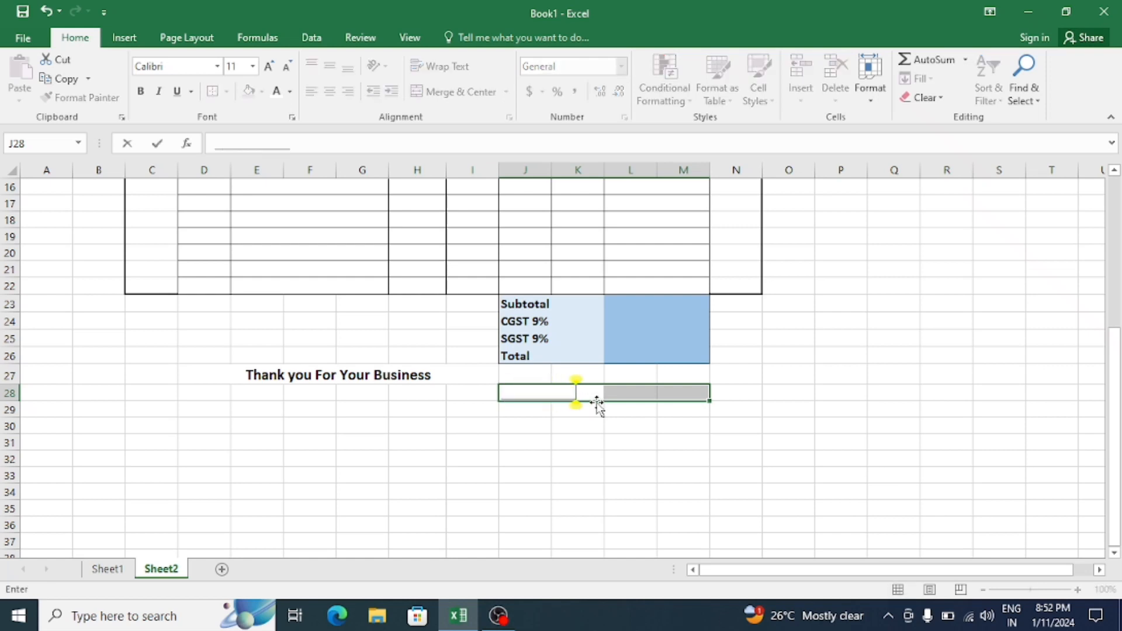
pyautogui.write('___________')
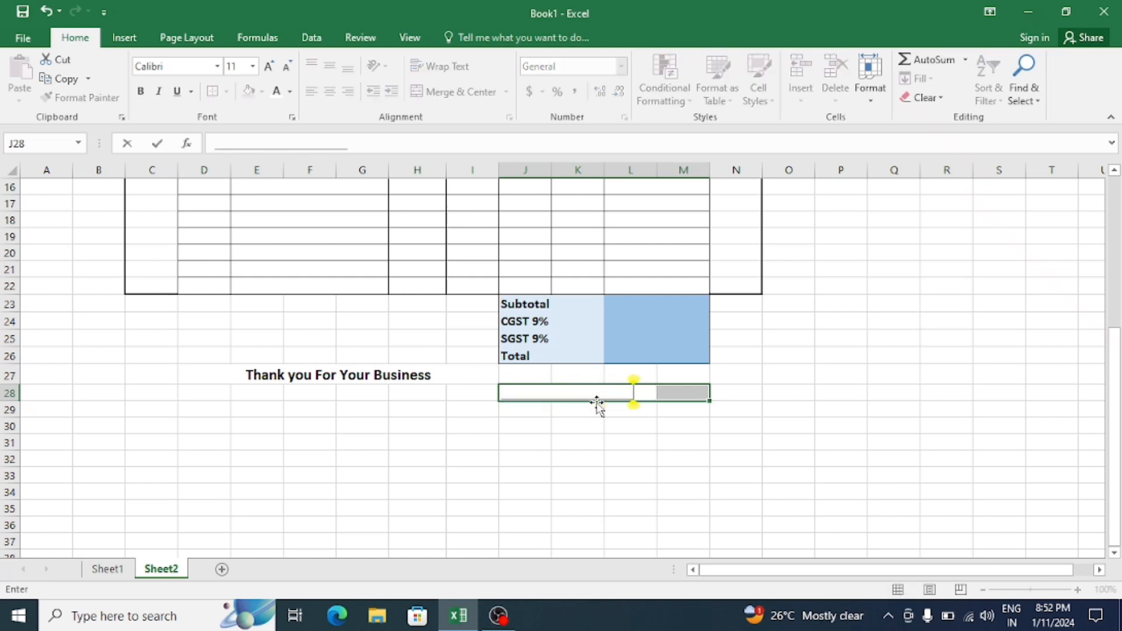
pyautogui.write('__________')
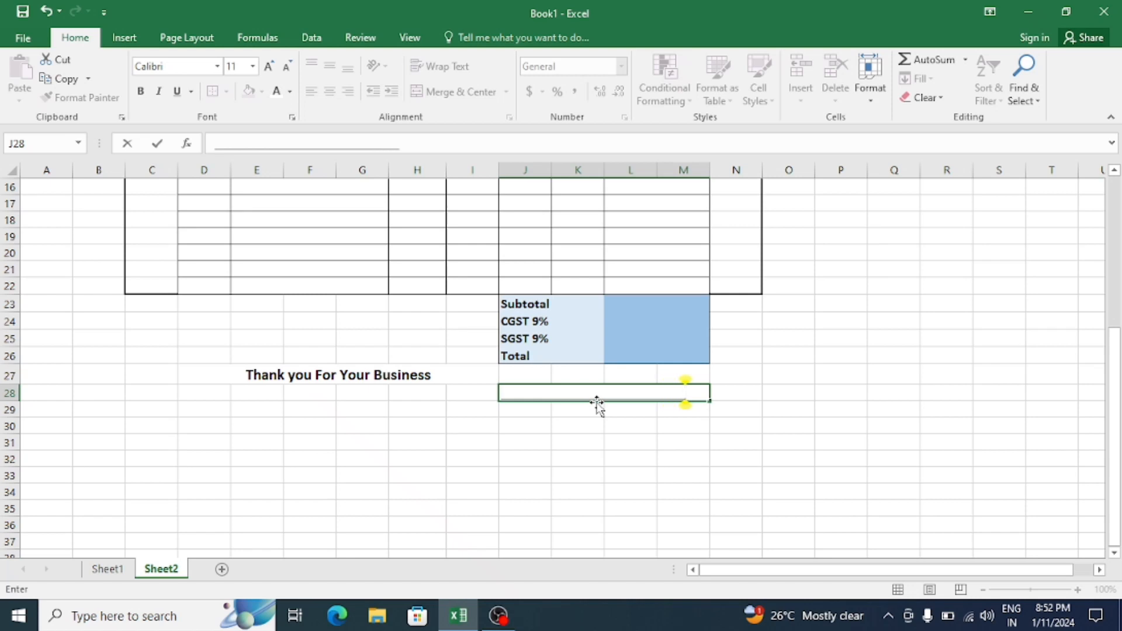
pyautogui.click(599, 456)
# Merge and center J29:M29 beneath the signature line and enter "Signature".
pyautogui.moveTo(540, 408); pyautogui.dragTo(669, 407)
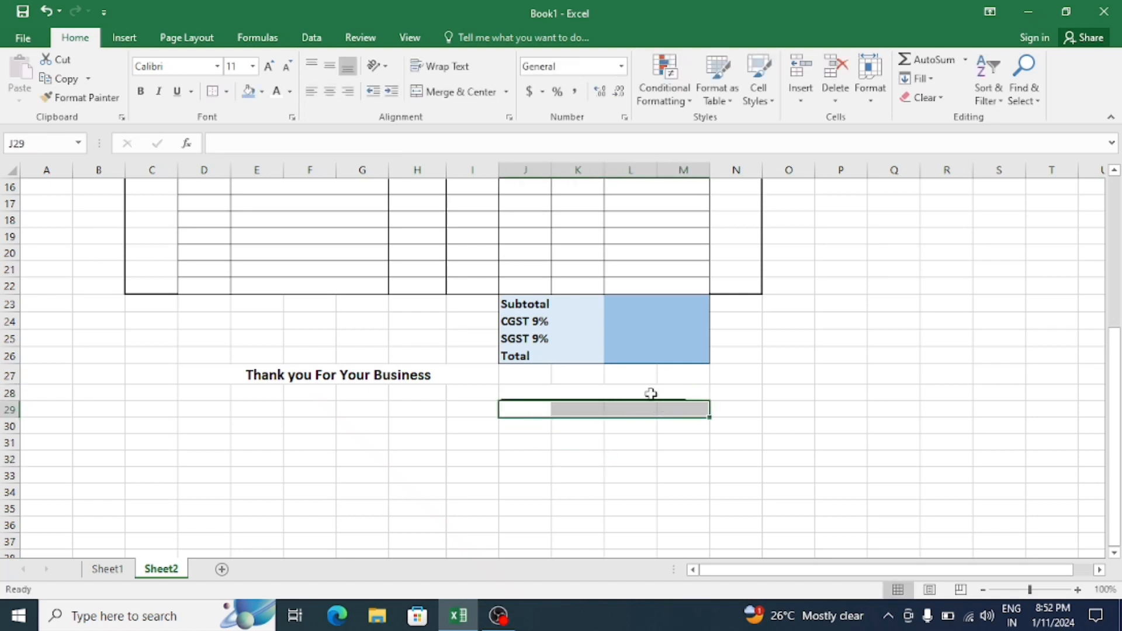
pyautogui.click(467, 97)
pyautogui.write('S')
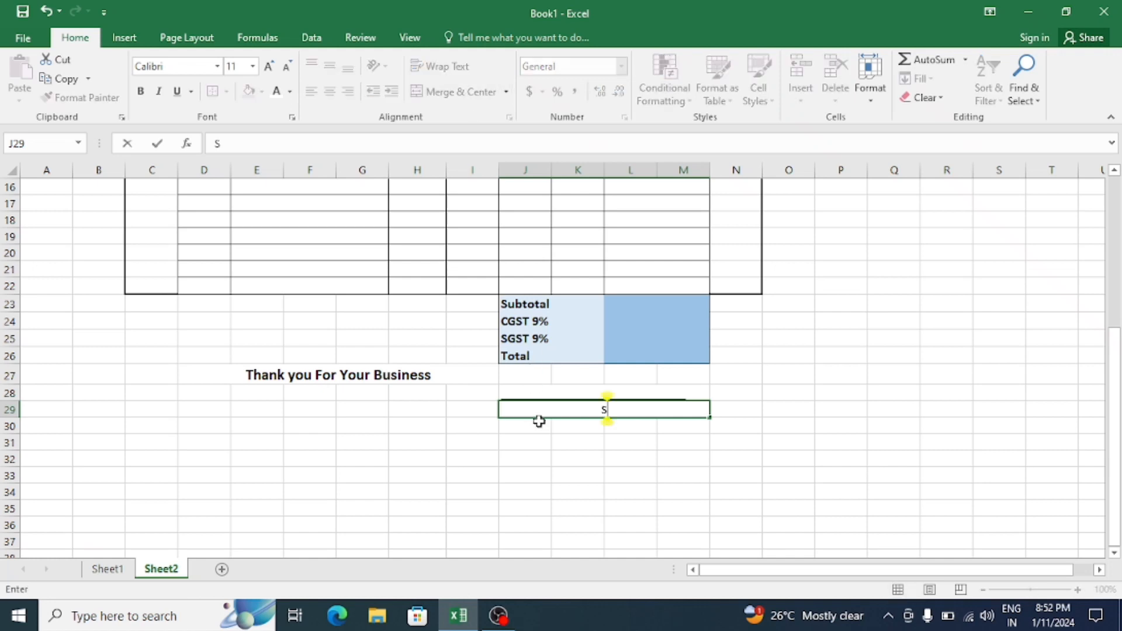
pyautogui.write('ignature')
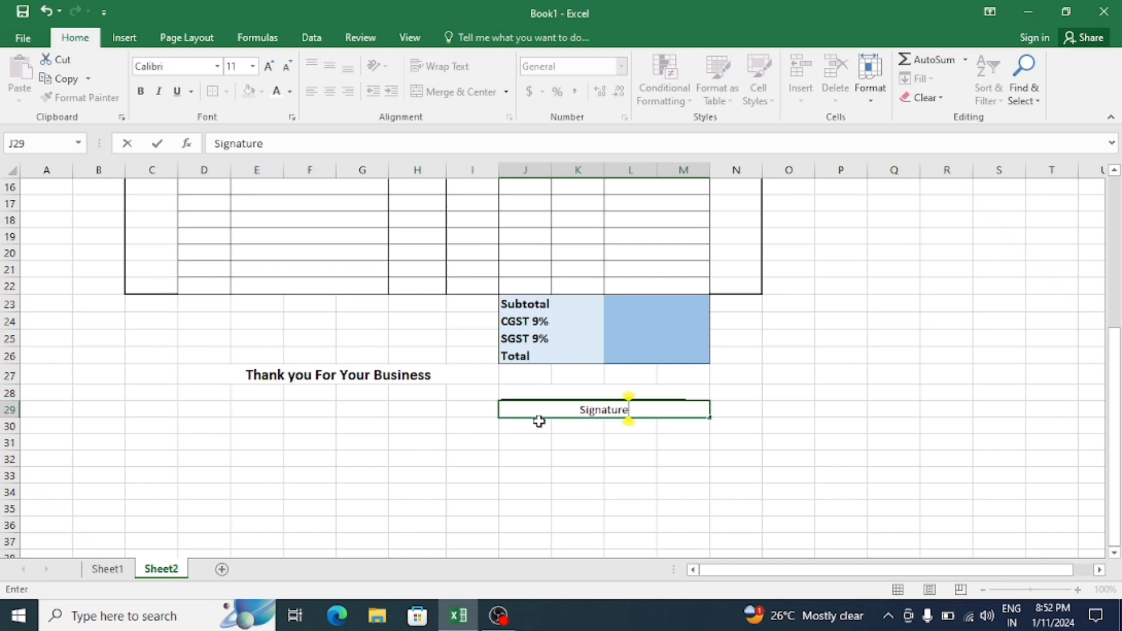
pyautogui.click(535, 462)
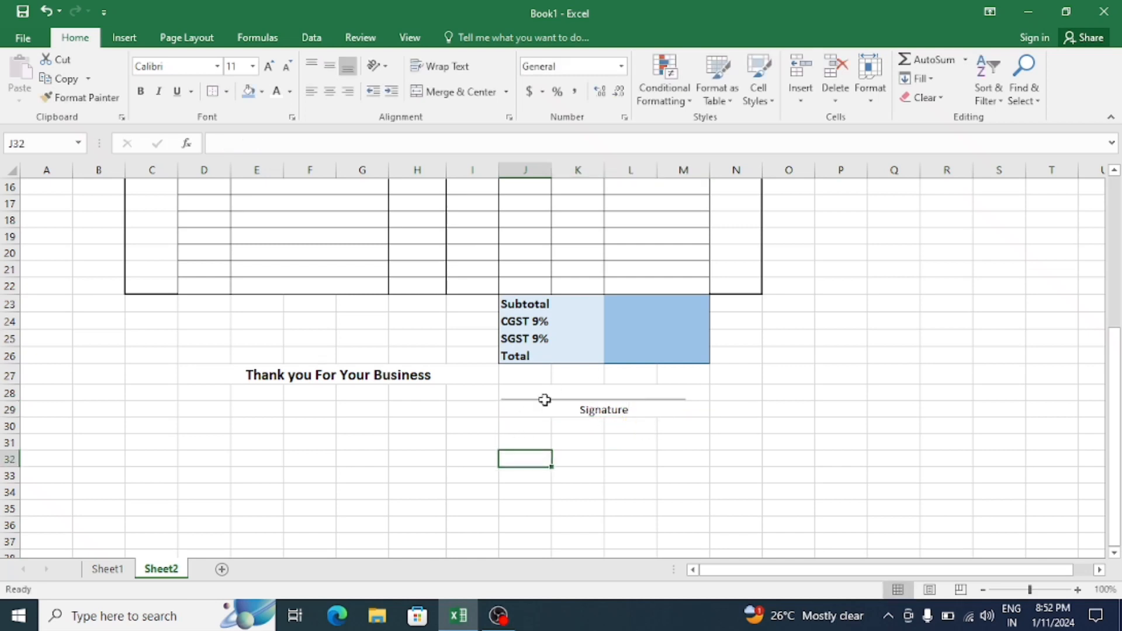
pyautogui.click(590, 409)
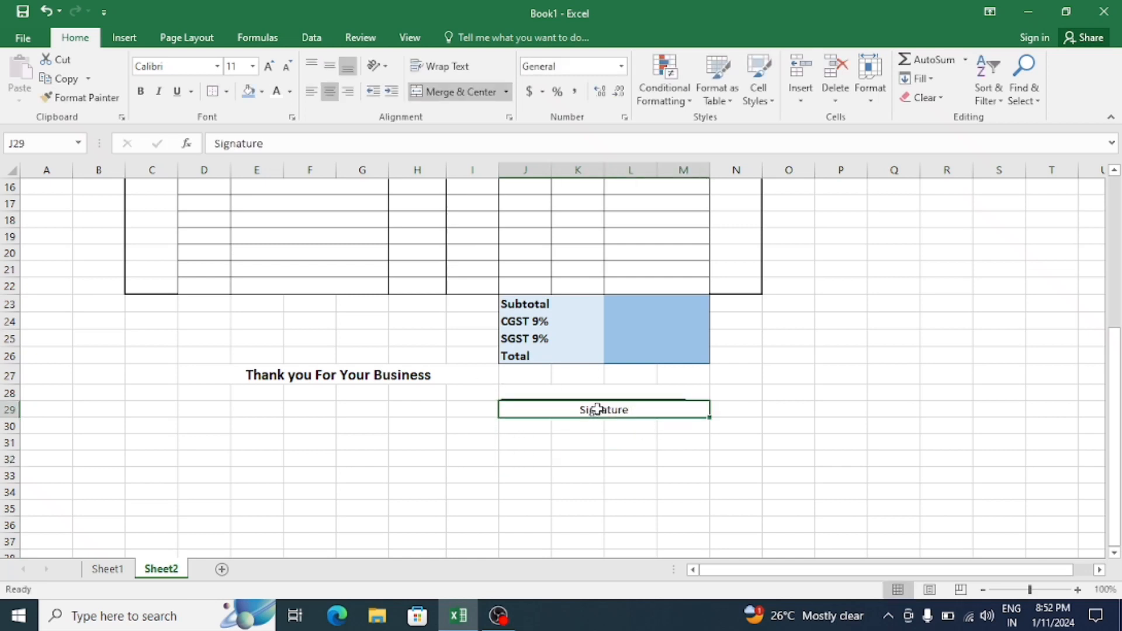
# Make the Signature label in row 29 bold with a font size of 12.
pyautogui.click(268, 66)
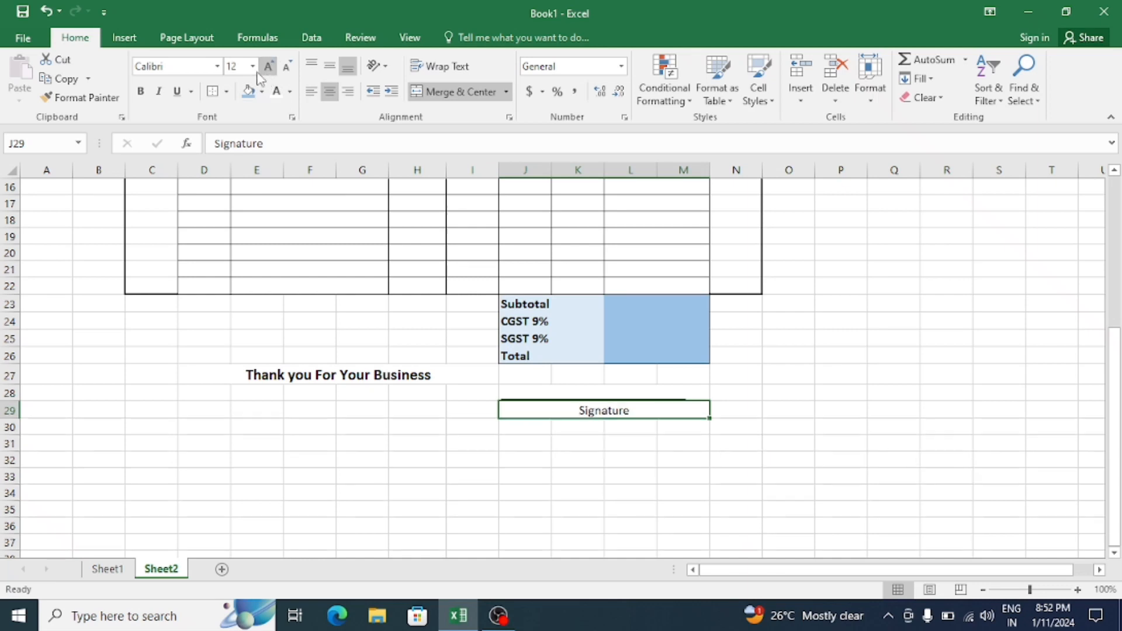
pyautogui.click(139, 91)
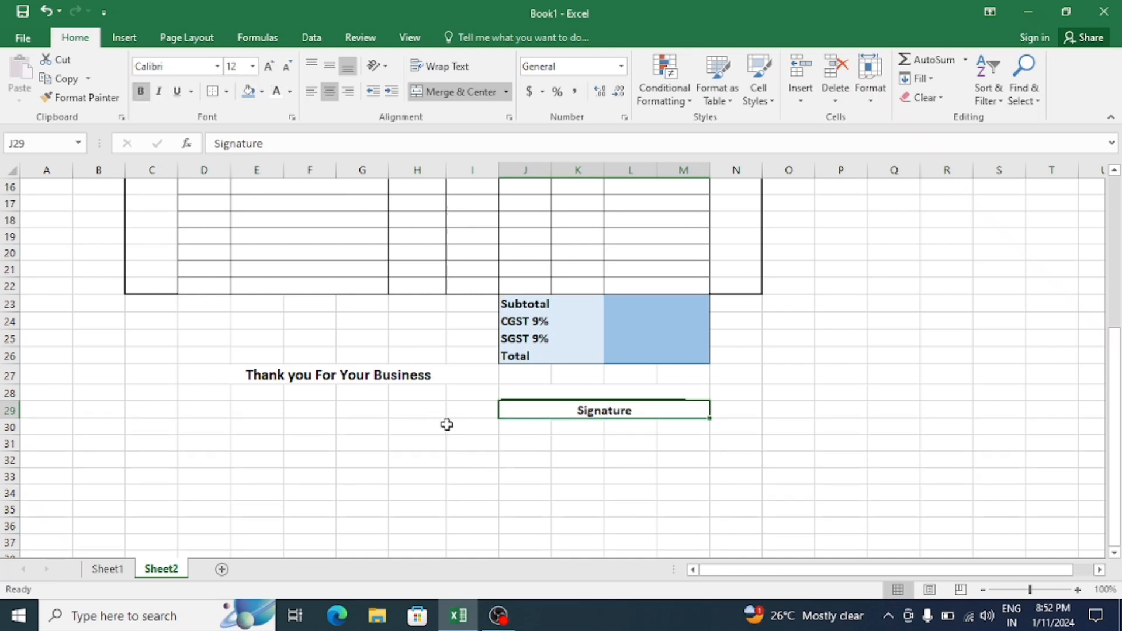
# Review the invoice layout and turn off gridlines on Sheet2.
pyautogui.scroll(5, 458, 421)
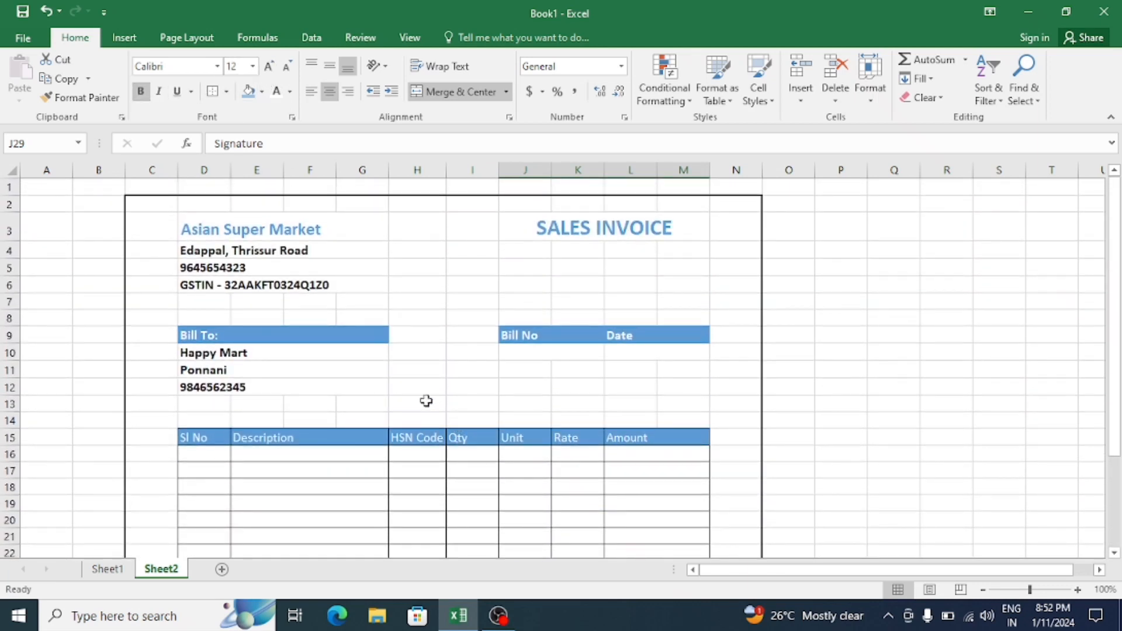
pyautogui.scroll(-3, 444, 384)
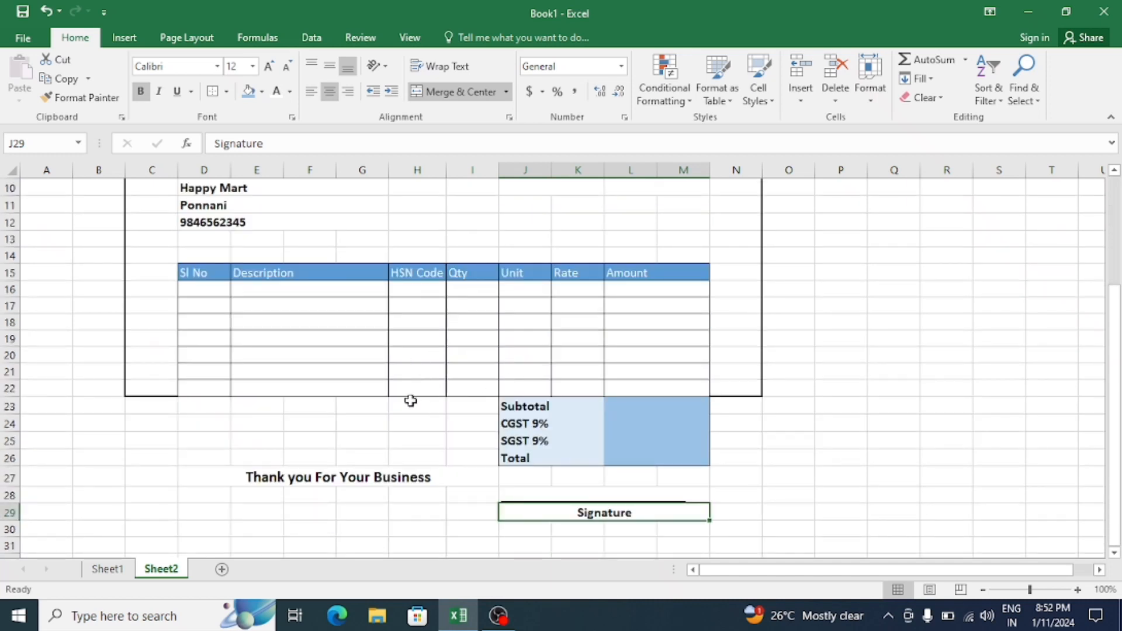
pyautogui.scroll(-1, 410, 401)
pyautogui.scroll(-1, 411, 404)
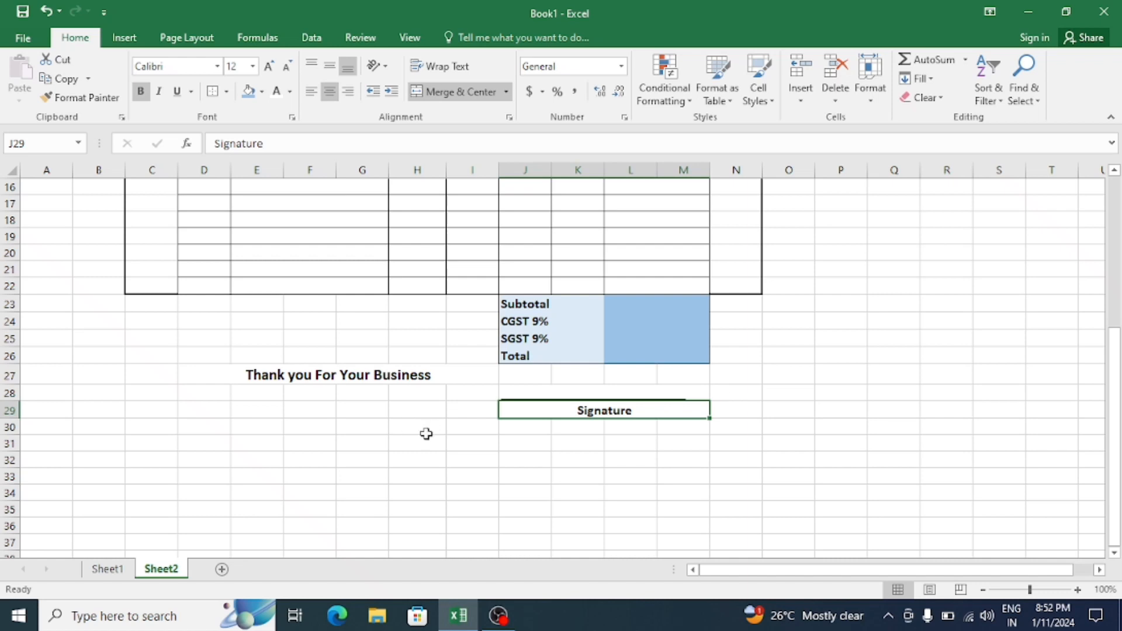
pyautogui.click(409, 37)
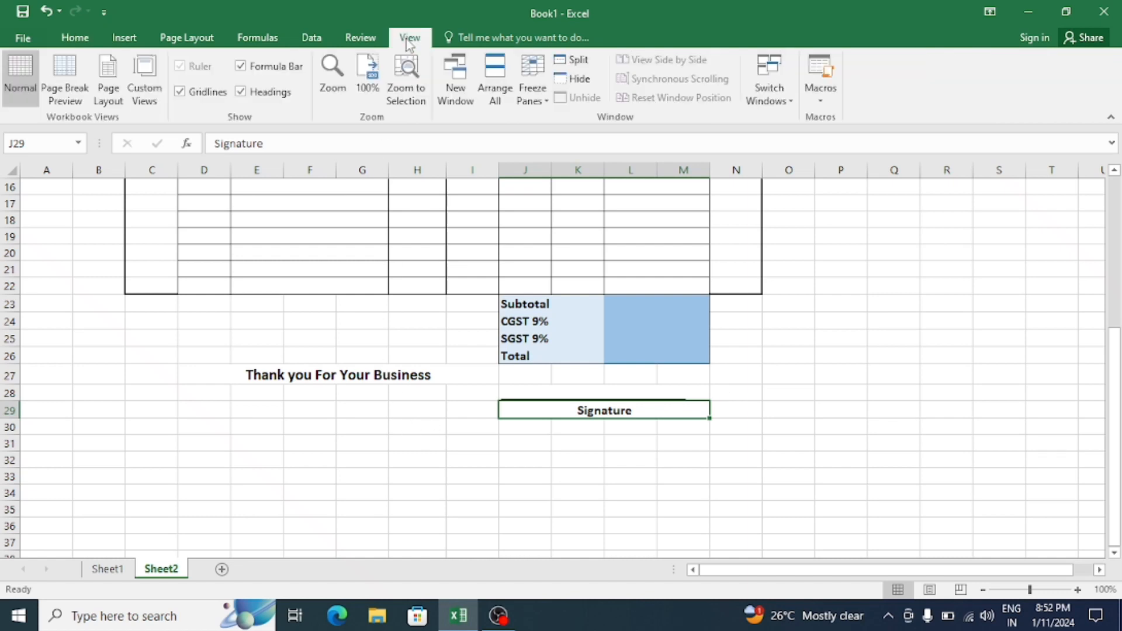
pyautogui.click(180, 92)
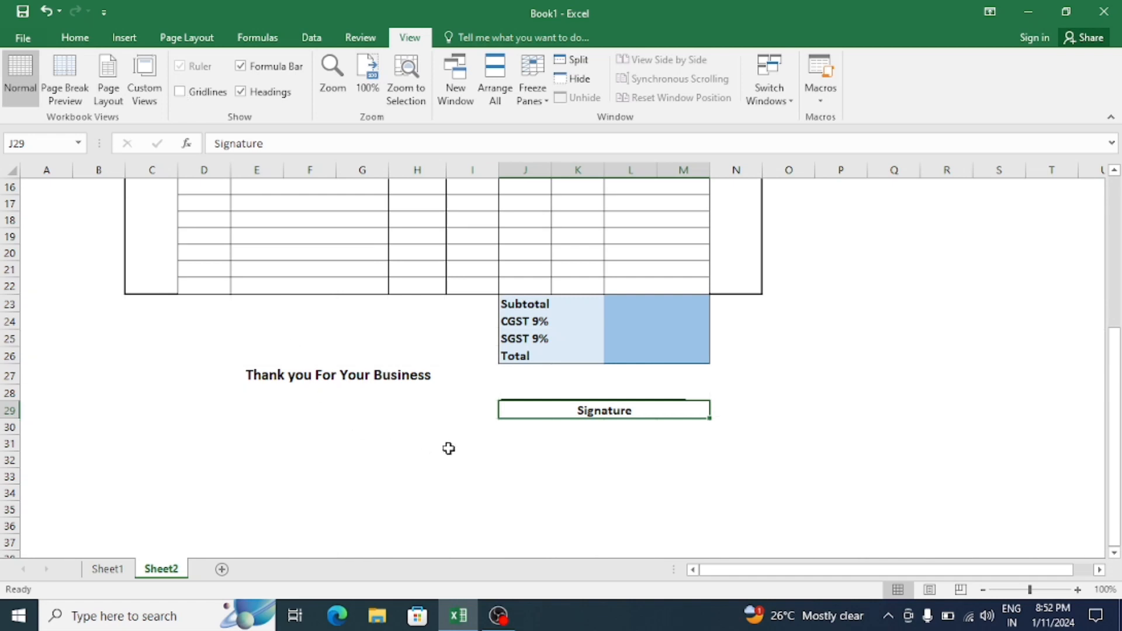
# Enter 1001 under Bill No in J10 and 12/1/2024 under Date in L10.
pyautogui.scroll(5, 448, 448)
pyautogui.scroll(-9, 448, 447)
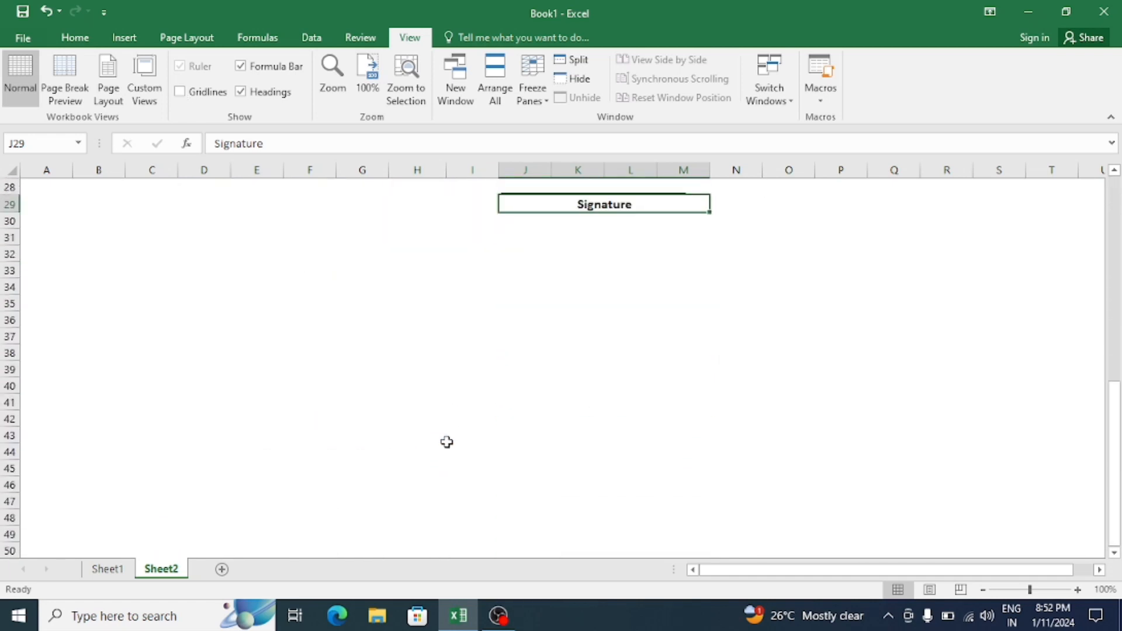
pyautogui.scroll(9, 446, 440)
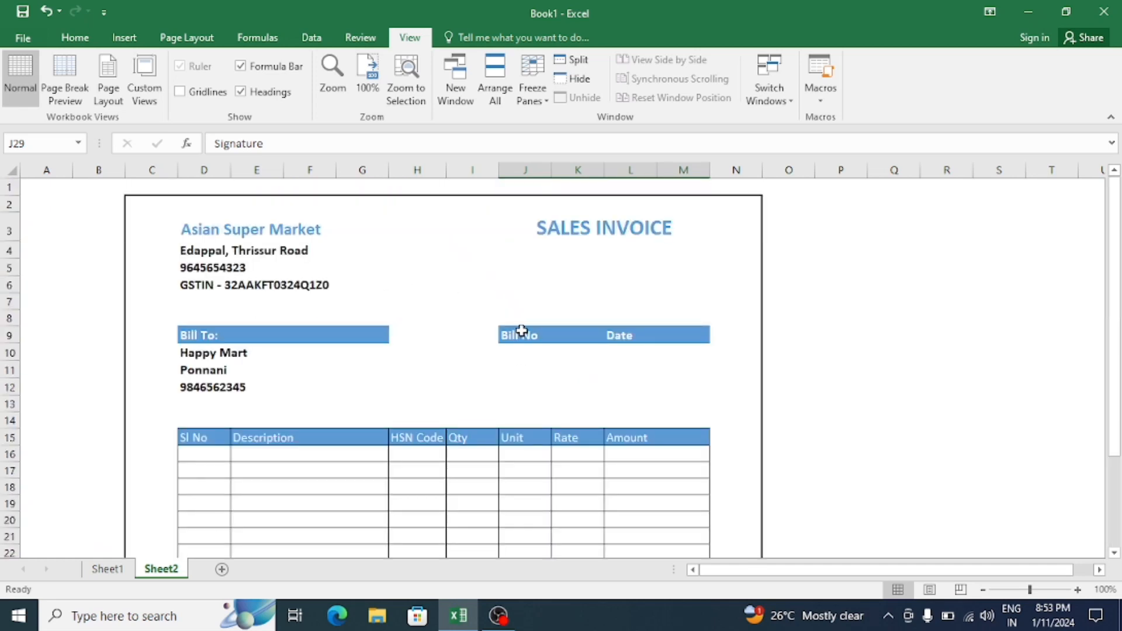
pyautogui.click(528, 354)
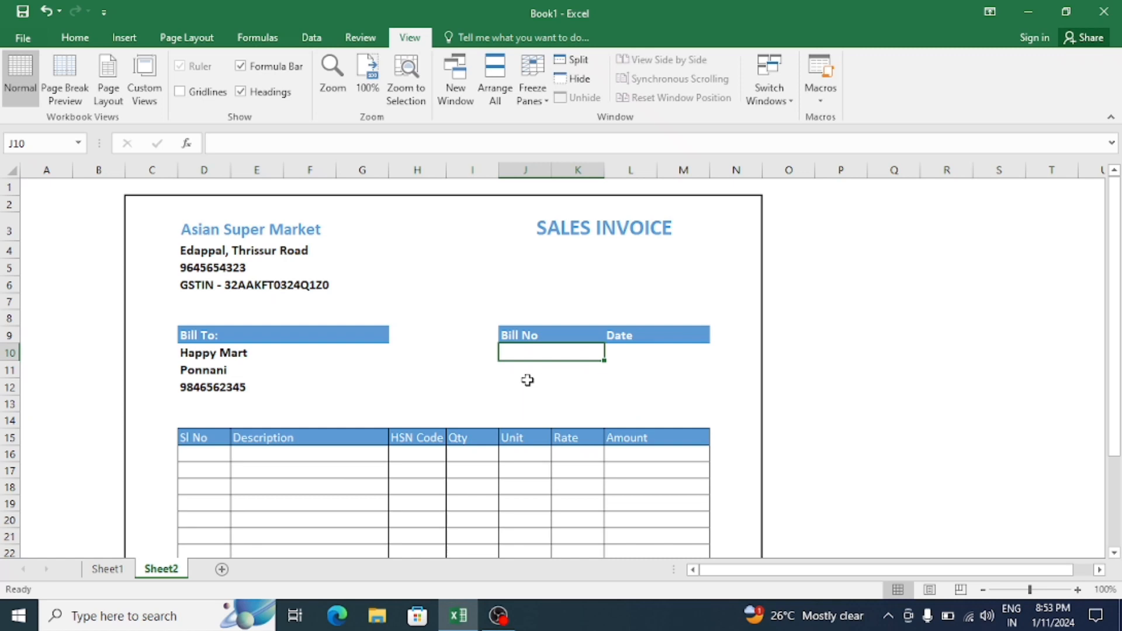
pyautogui.write('1001')
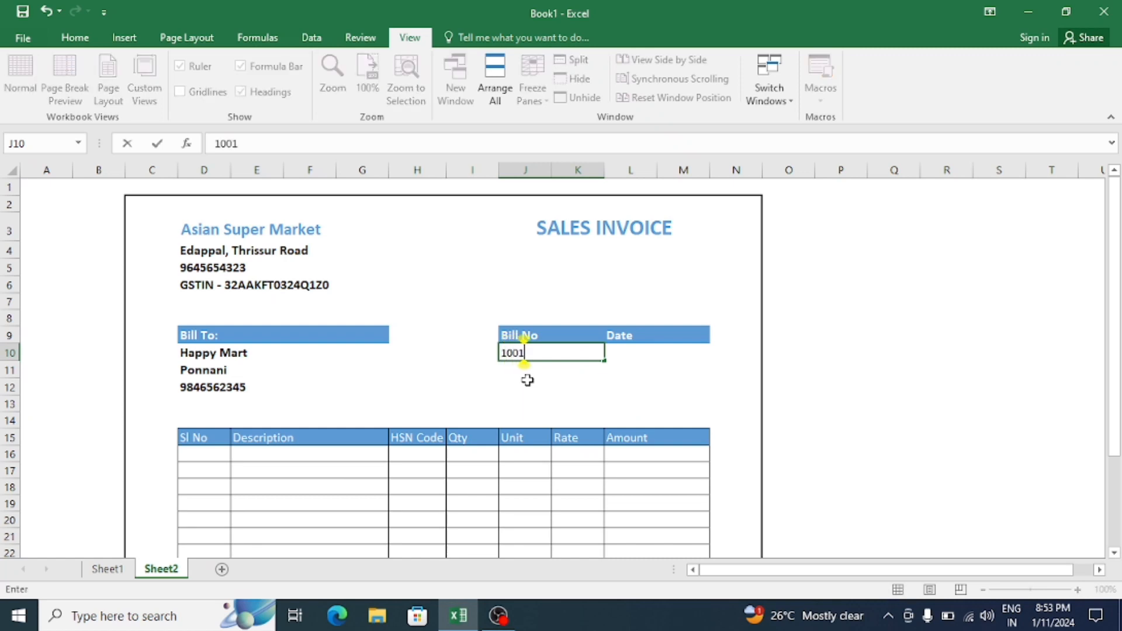
pyautogui.click(643, 356)
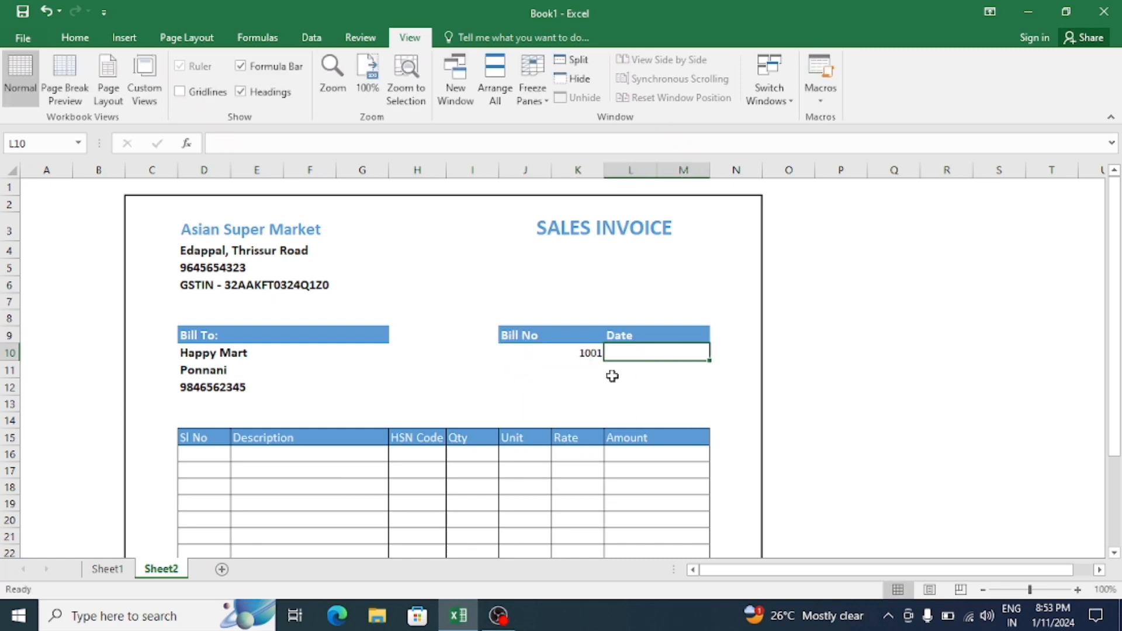
pyautogui.write('12')
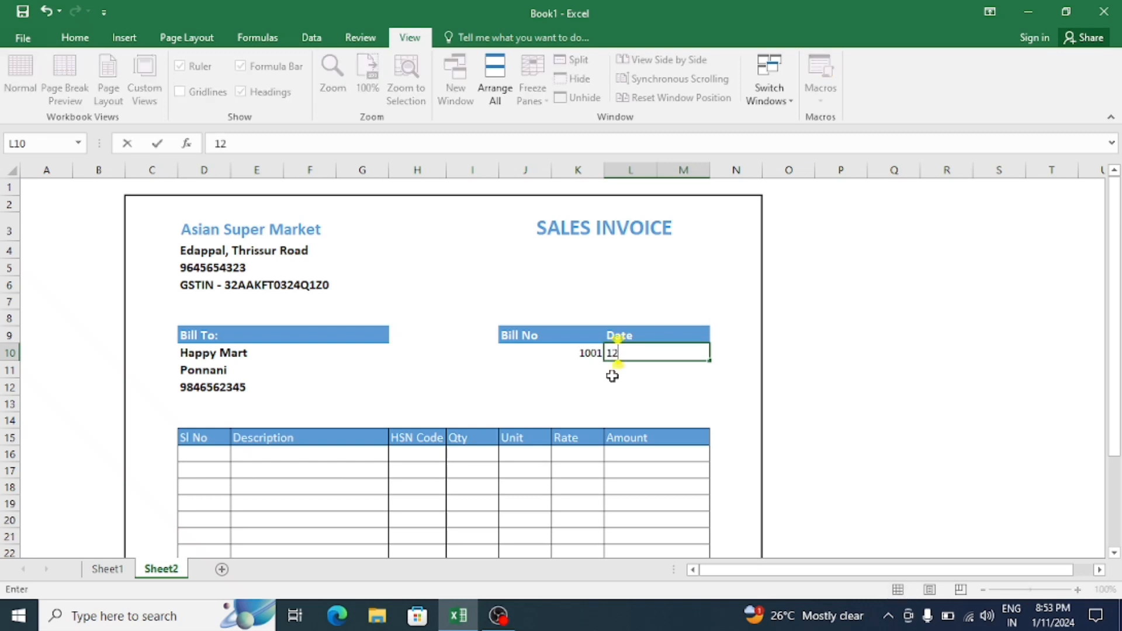
pyautogui.write('/1/202')
pyautogui.write('4')
pyautogui.press('Return')
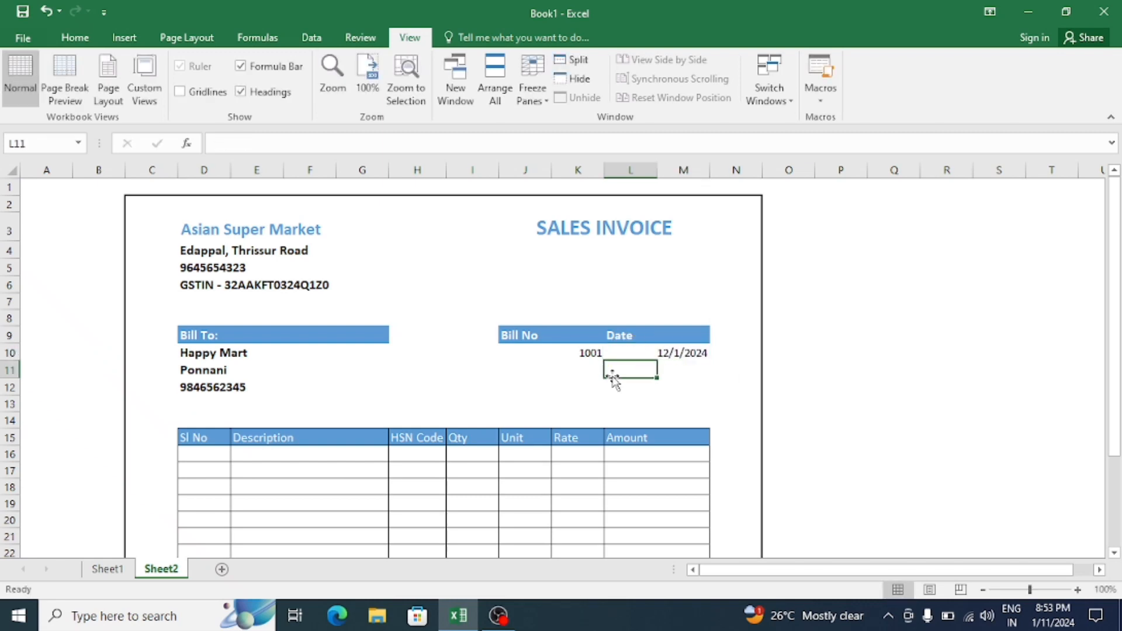
# Center the bill number and date in row 10 and make both bold.
pyautogui.click(585, 353)
pyautogui.click(75, 37)
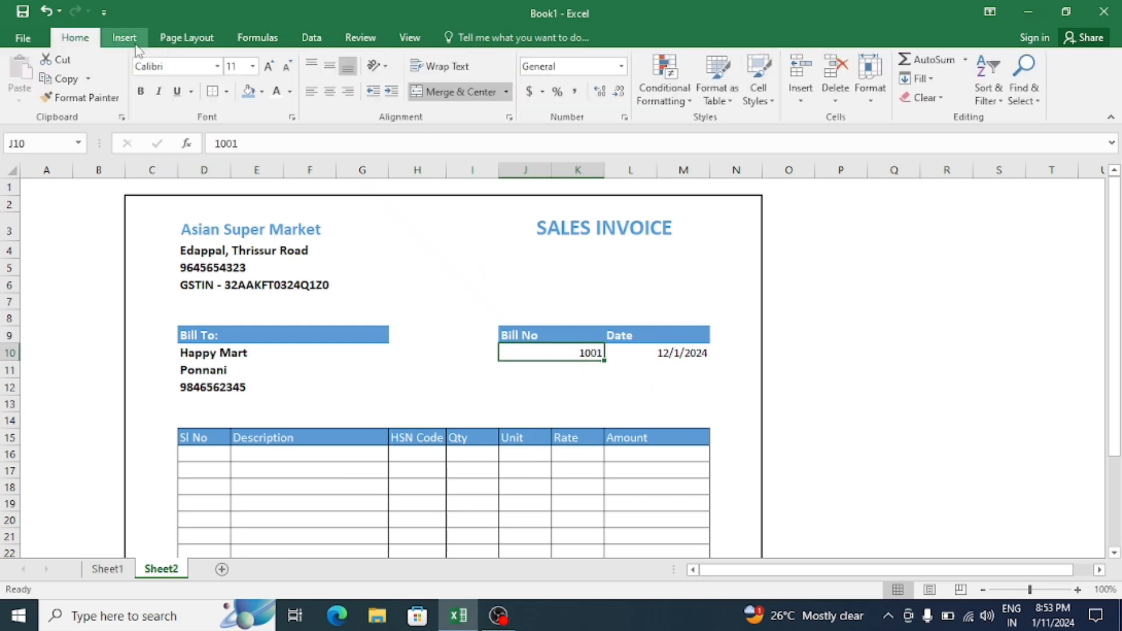
pyautogui.click(330, 91)
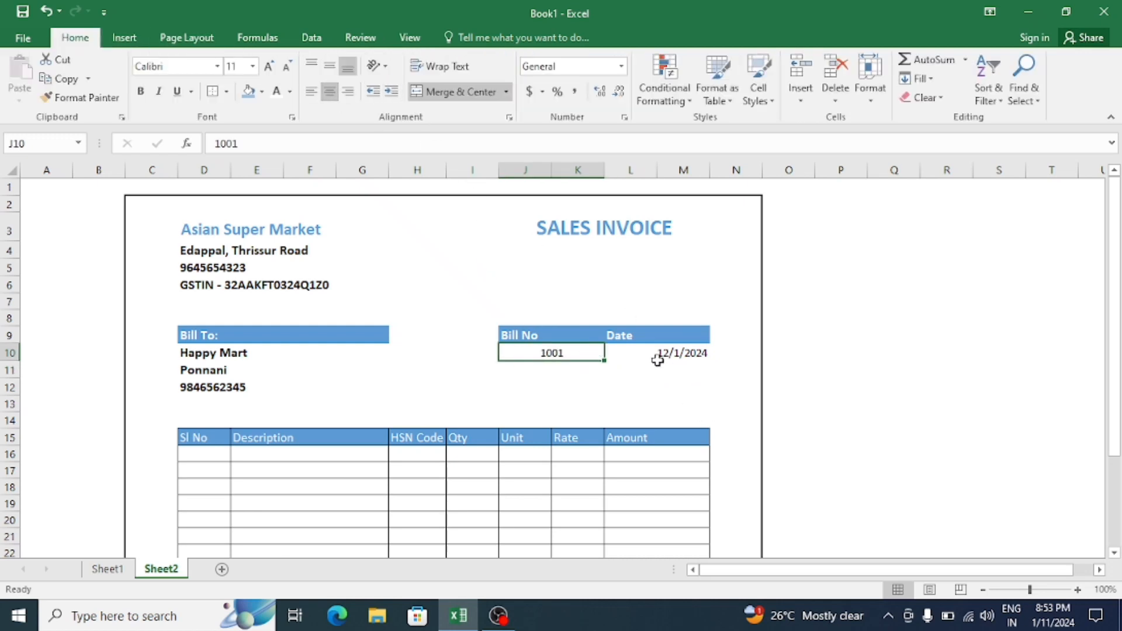
pyautogui.click(656, 355)
pyautogui.click(329, 92)
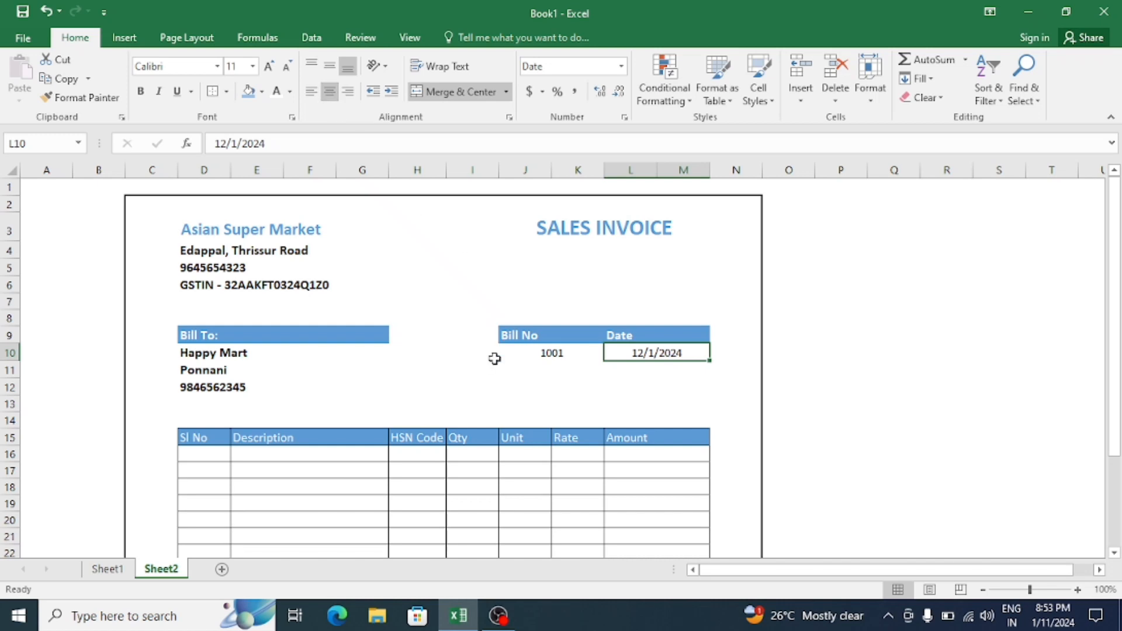
pyautogui.moveTo(549, 353); pyautogui.dragTo(652, 352)
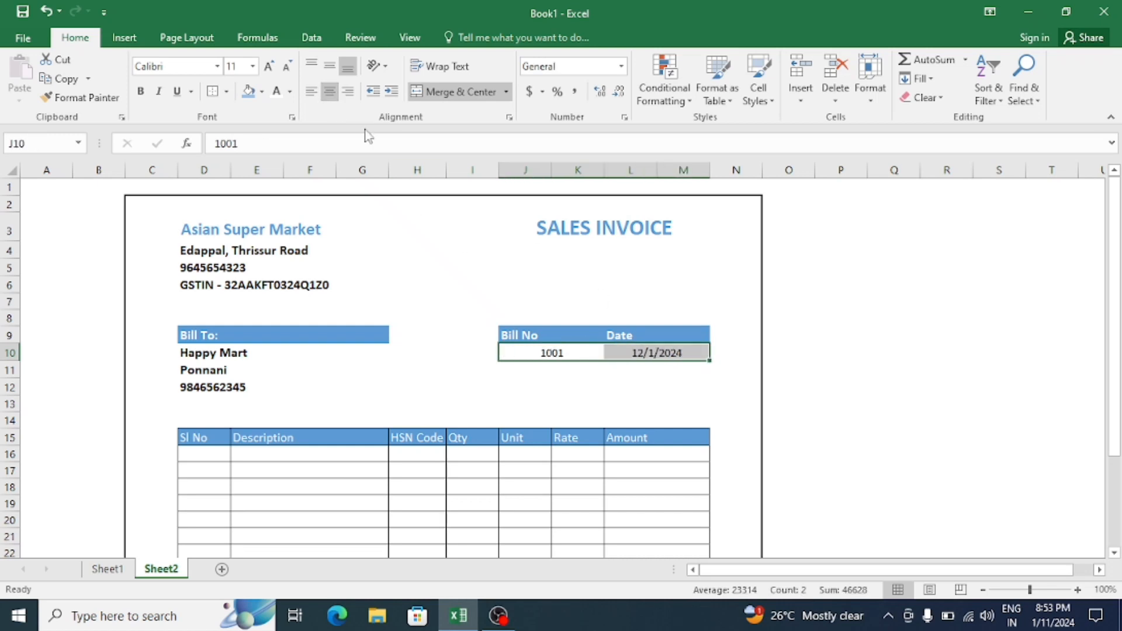
pyautogui.click(140, 92)
# Enter 1 in D16 and fill the Sl No column down to D20 as a series from 1 to 5.
pyautogui.scroll(-2, 466, 406)
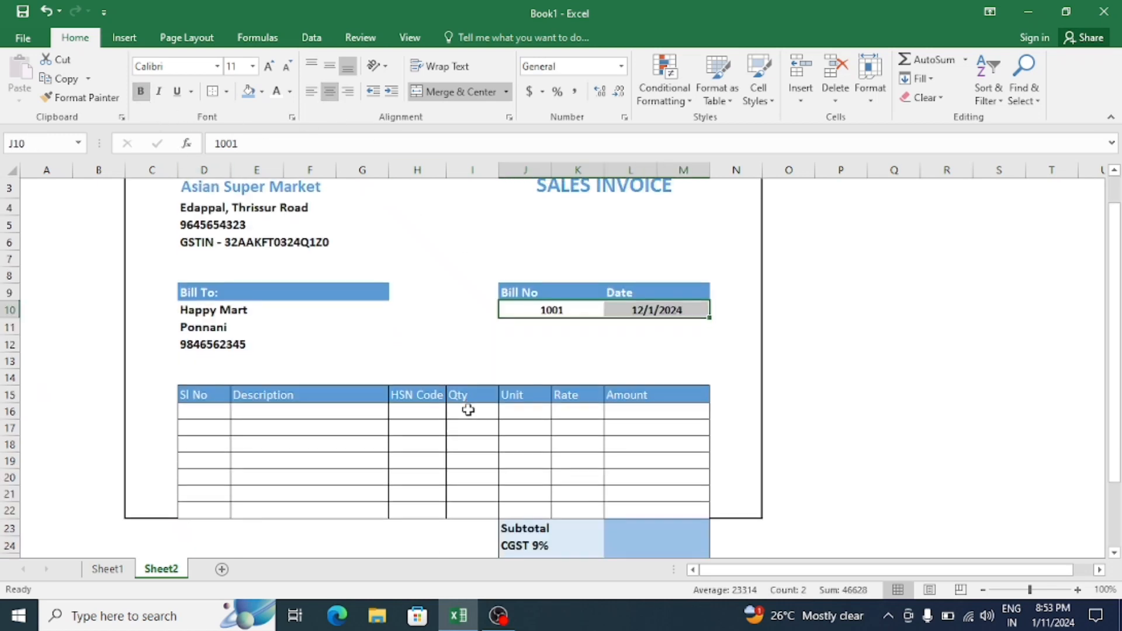
pyautogui.click(216, 339)
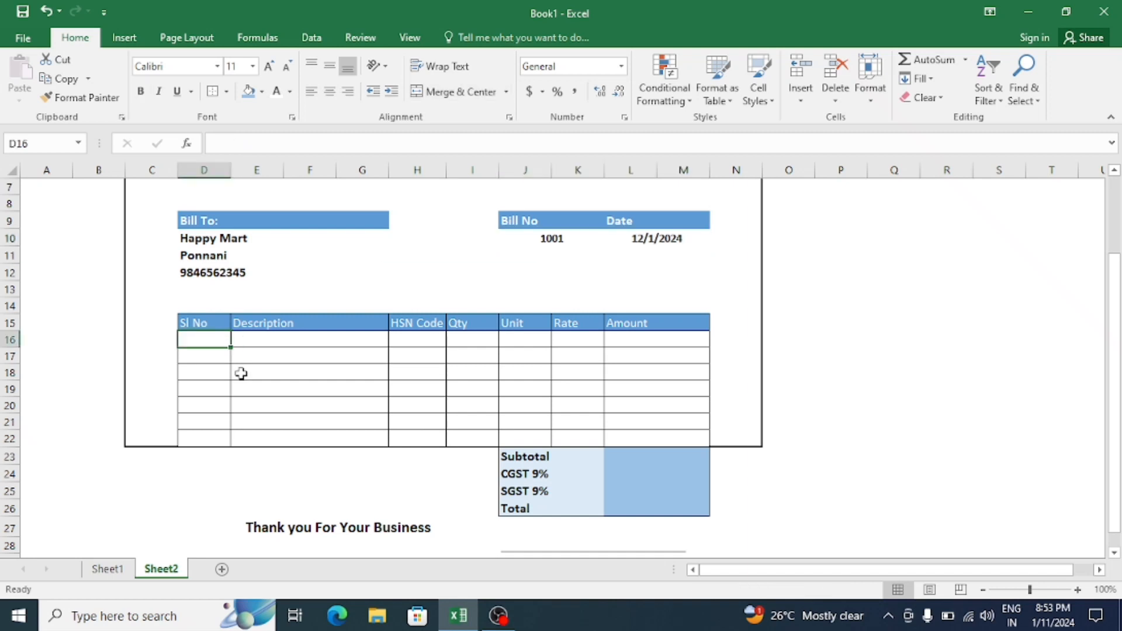
pyautogui.write('1')
pyautogui.press('Return')
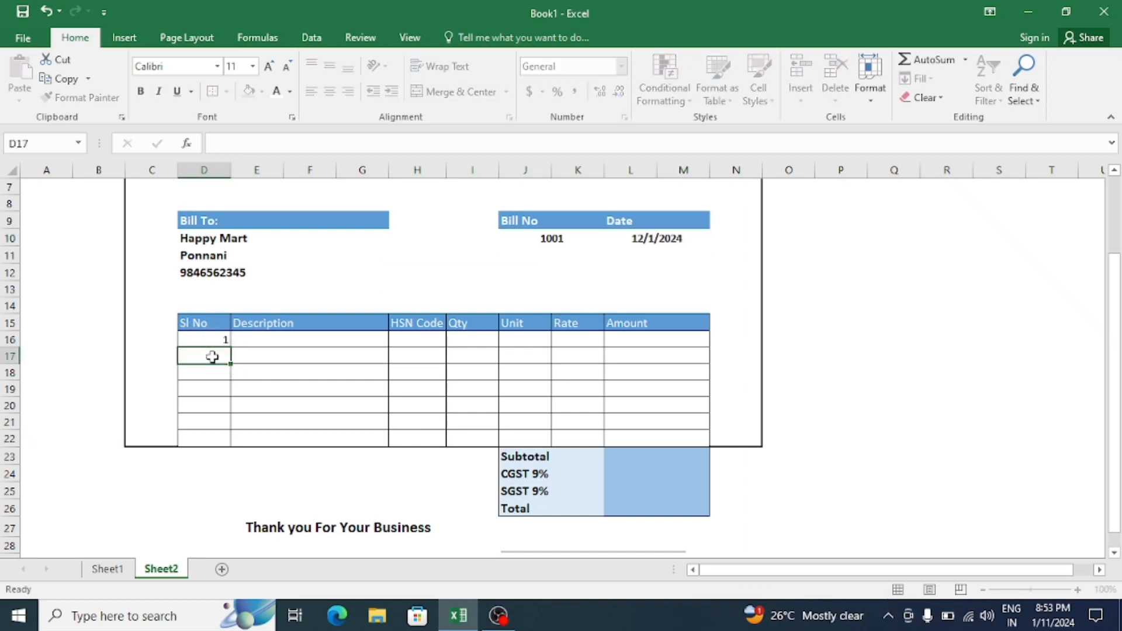
pyautogui.click(215, 340)
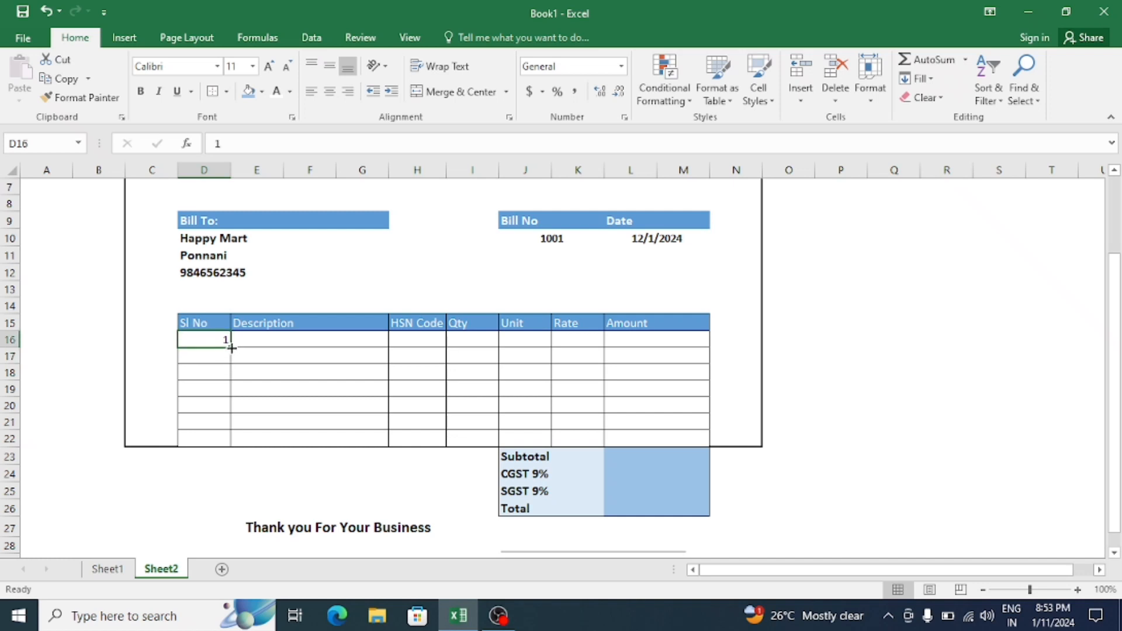
pyautogui.moveTo(232, 346); pyautogui.dragTo(233, 409)
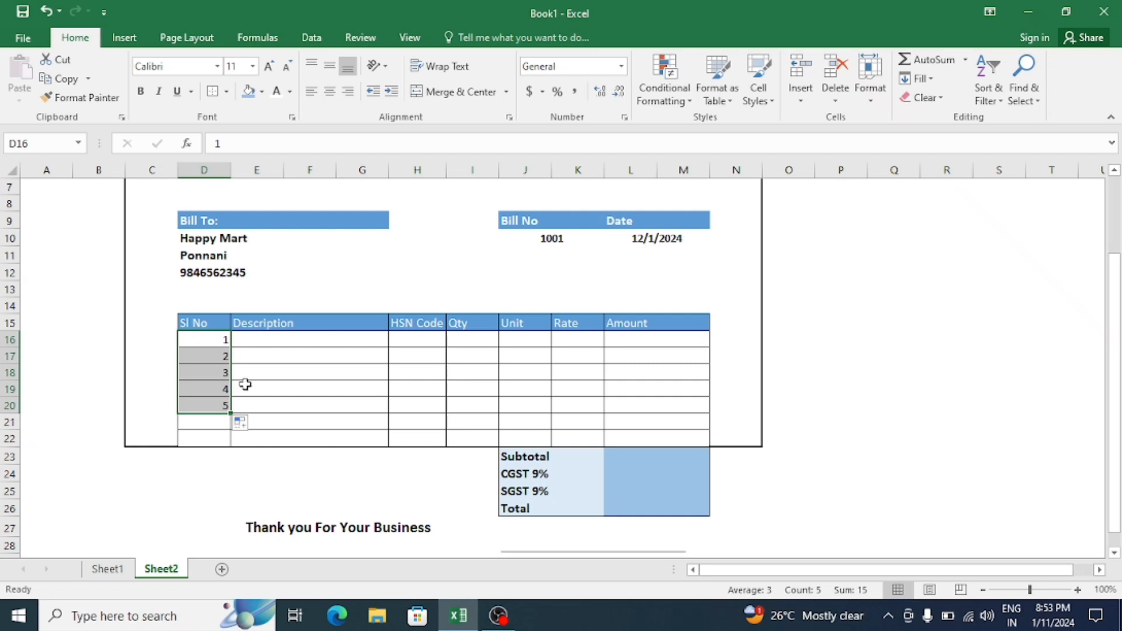
# Add list data validation to the Description cell E16 with the Sheet1 items =Sheet1!$D$5:$D$12 as its source.
pyautogui.click(264, 344)
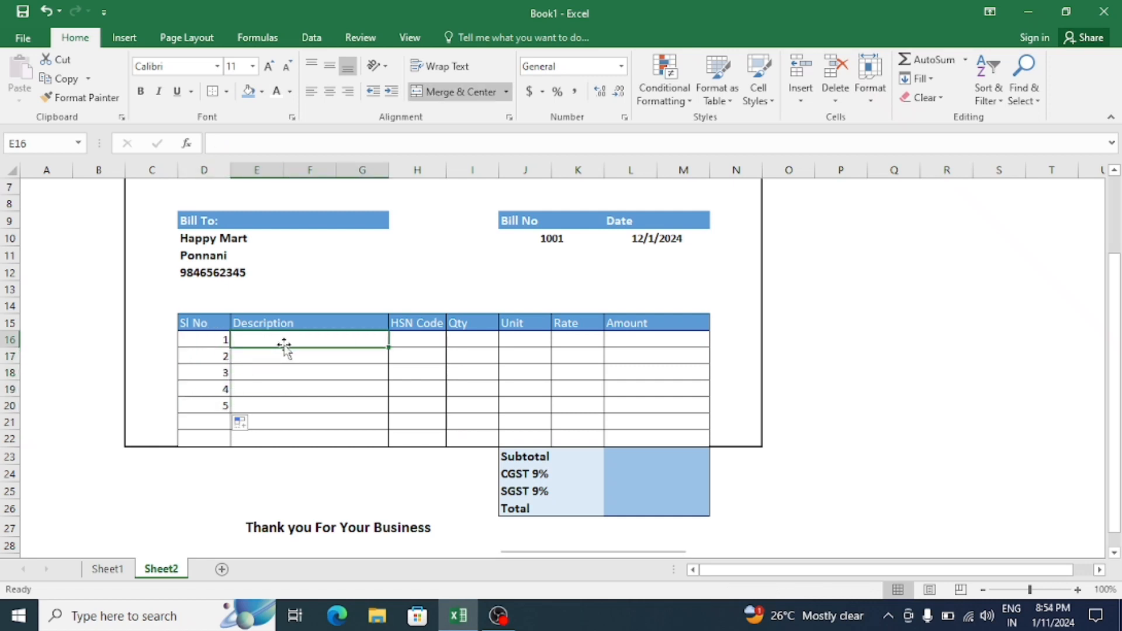
pyautogui.click(106, 569)
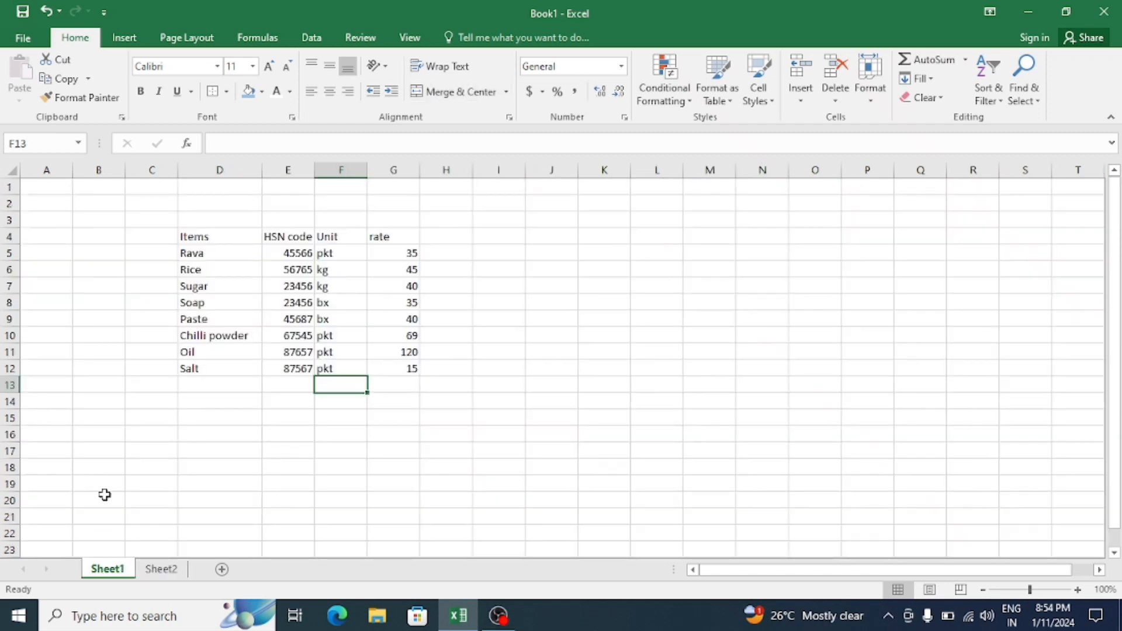
pyautogui.click(159, 569)
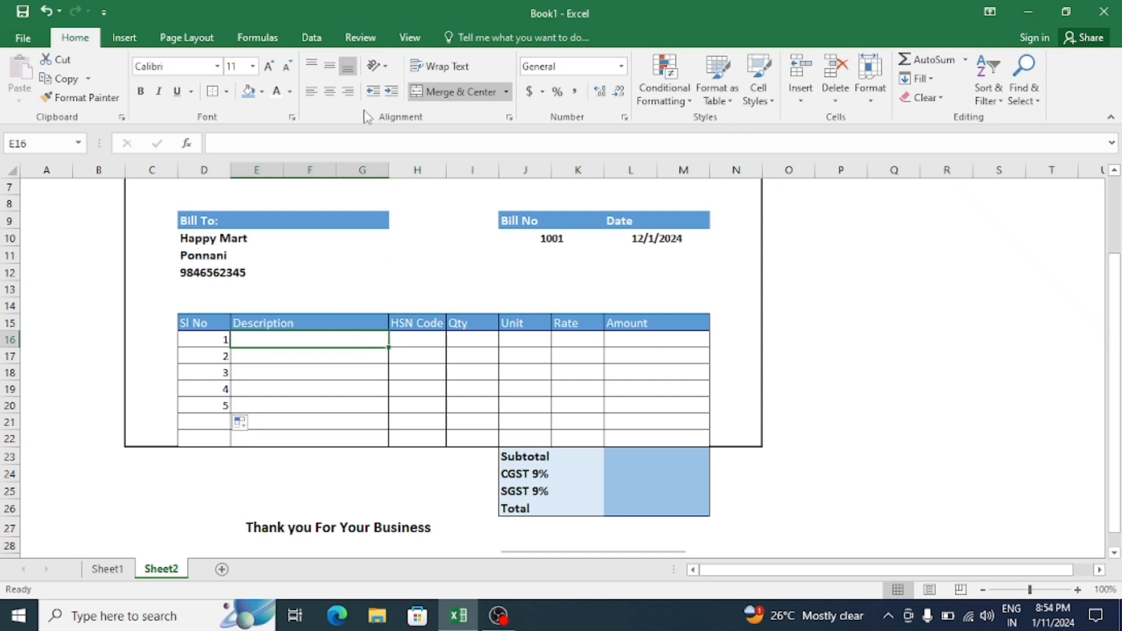
pyautogui.click(311, 37)
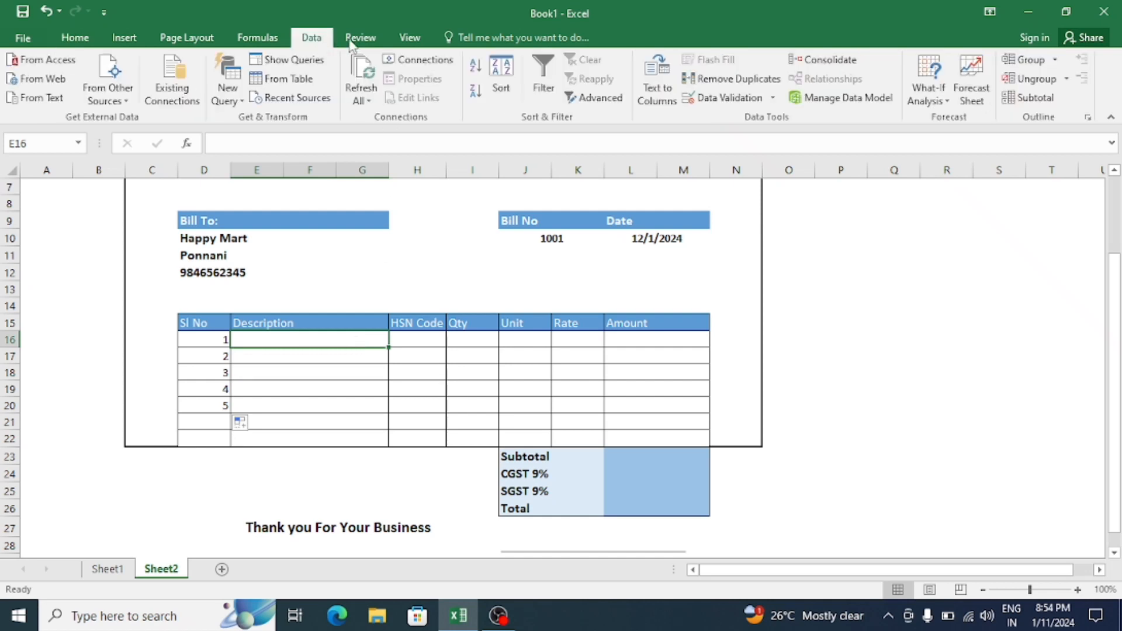
pyautogui.click(729, 100)
pyautogui.click(699, 399)
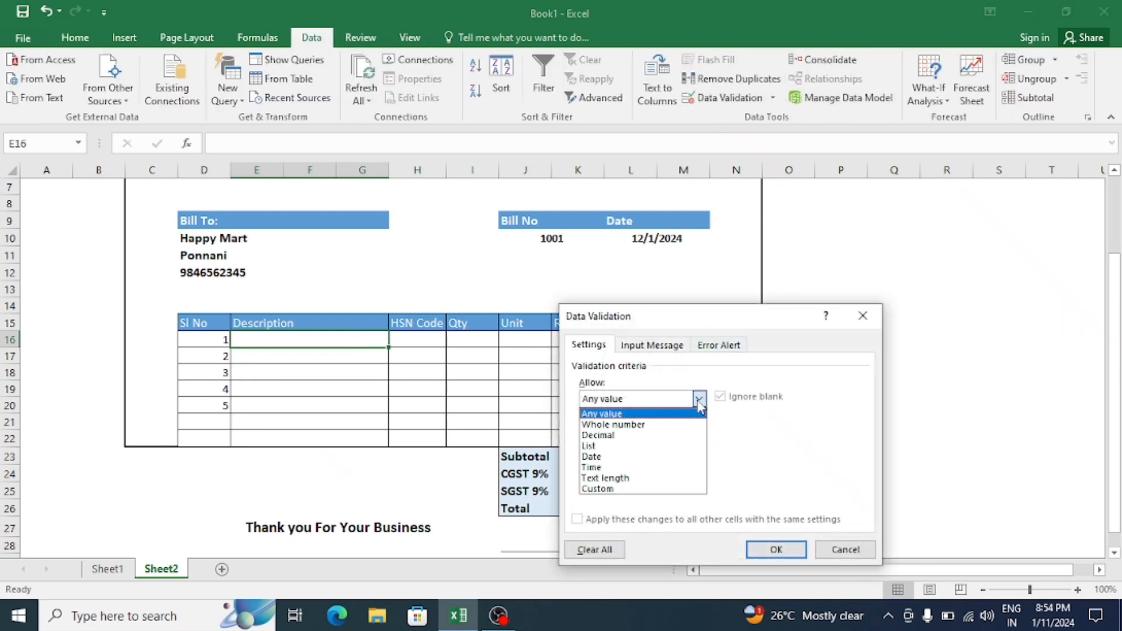
pyautogui.click(621, 451)
pyautogui.click(608, 465)
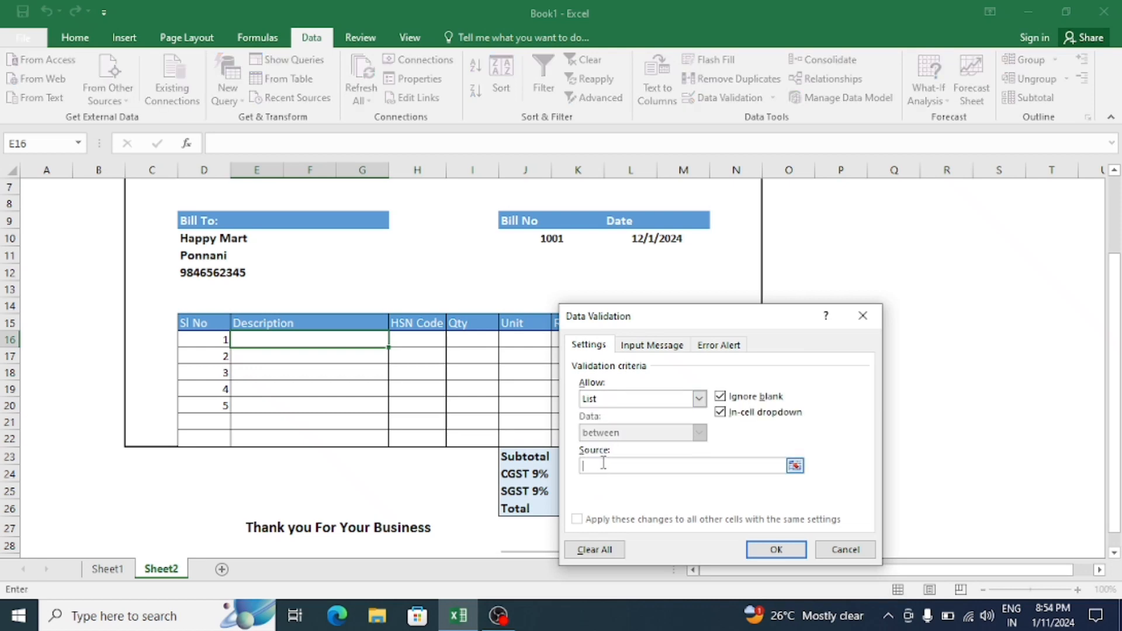
pyautogui.click(108, 569)
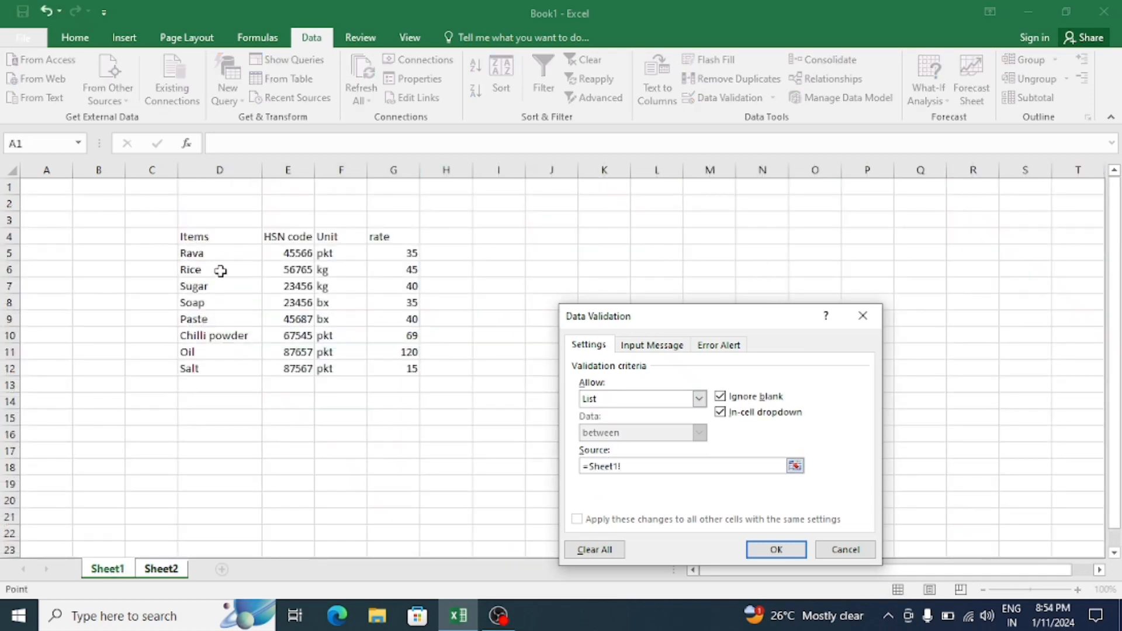
pyautogui.moveTo(212, 252); pyautogui.dragTo(217, 377)
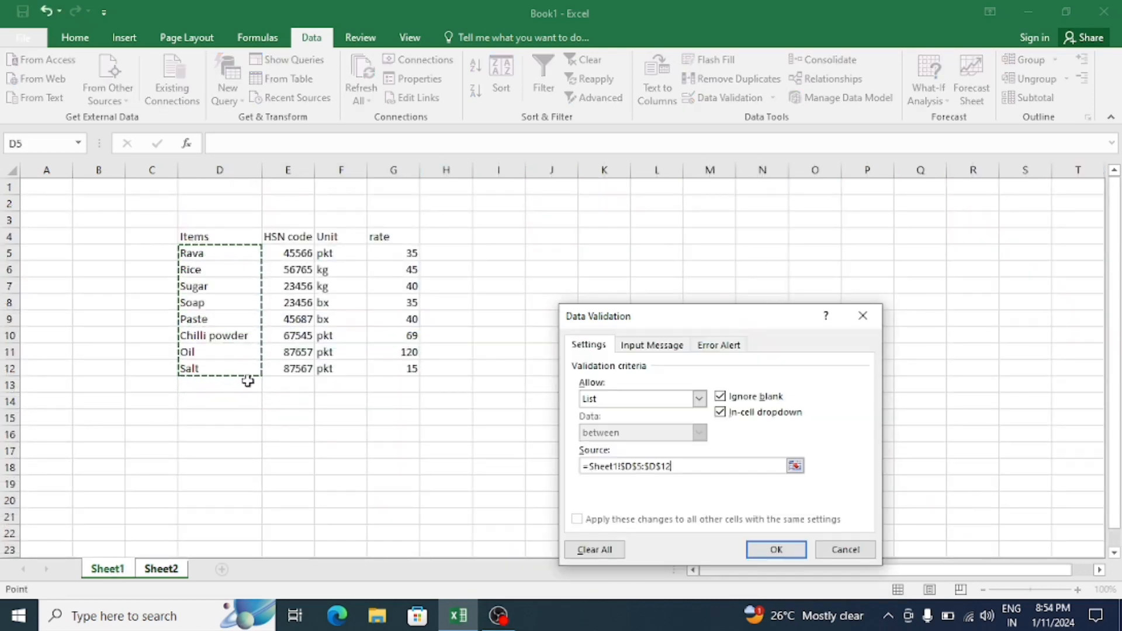
pyautogui.click(776, 549)
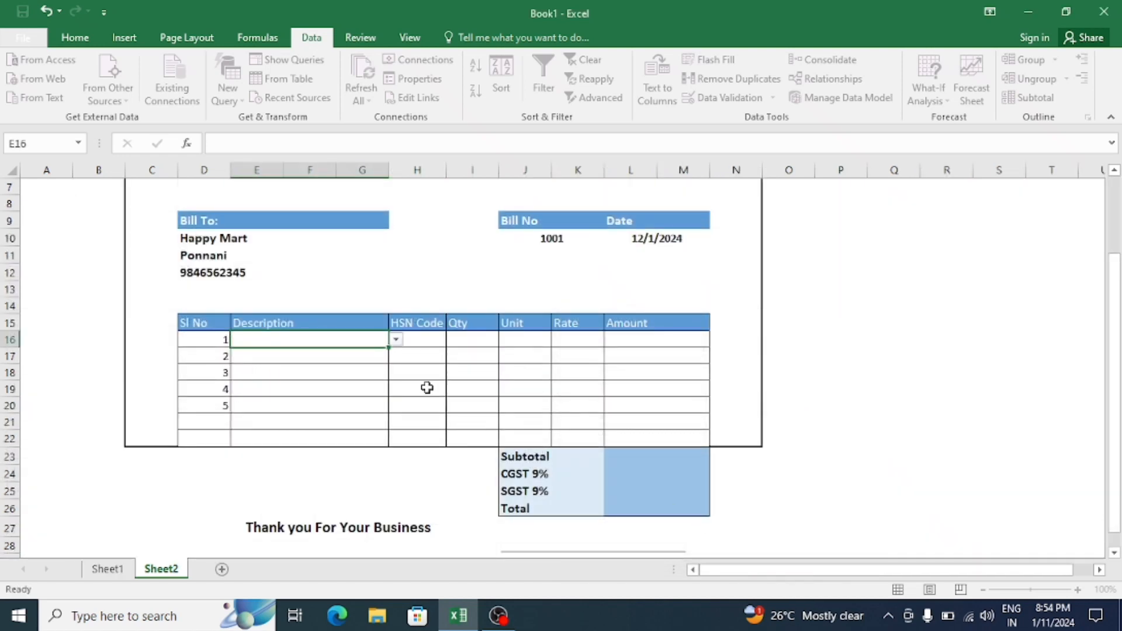
# Check the item dropdown in E16 and fill its validation down the Description column to row 20.
pyautogui.click(395, 340)
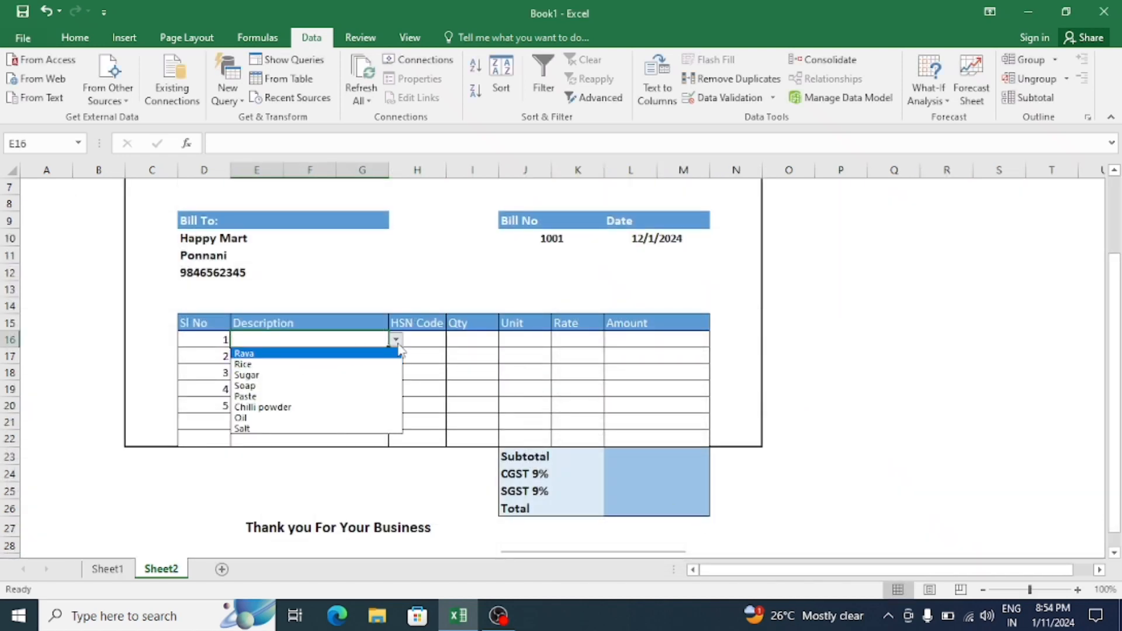
pyautogui.click(421, 344)
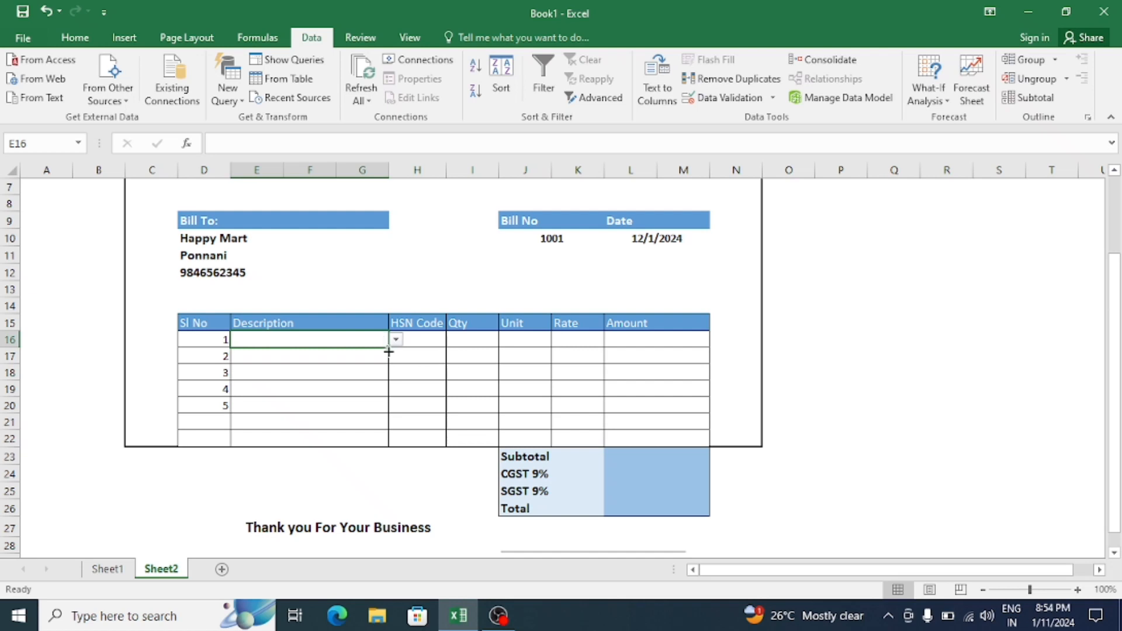
pyautogui.moveTo(389, 350); pyautogui.dragTo(388, 408)
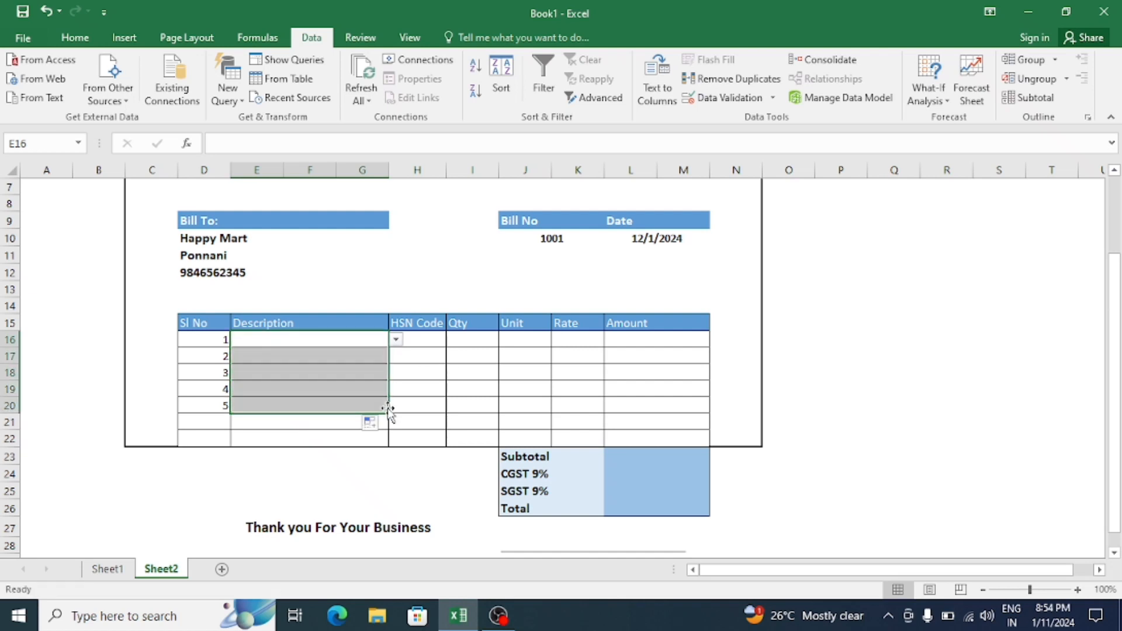
# Check that the Description cells E17 to E20 carry the item dropdown.
pyautogui.click(368, 355)
pyautogui.click(368, 372)
pyautogui.click(365, 388)
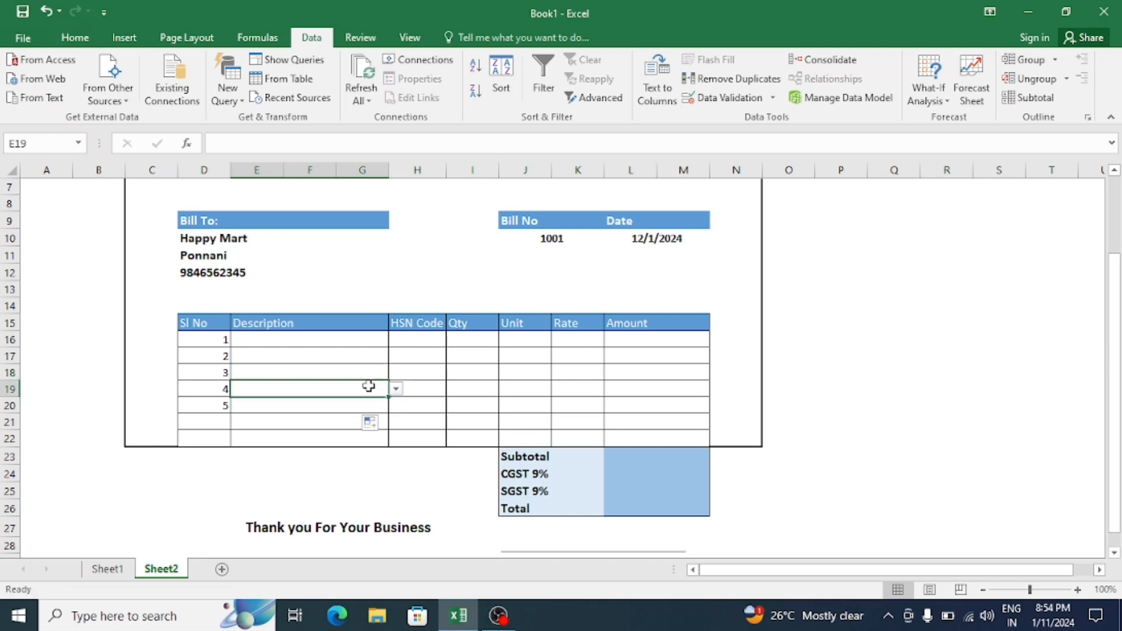
pyautogui.click(359, 404)
# Enter =VLOOKUP(E16,Sheet1!D4:G12,2,FALSE) in H16 to look up the item's HSN code from the Sheet1 item list.
pyautogui.click(422, 341)
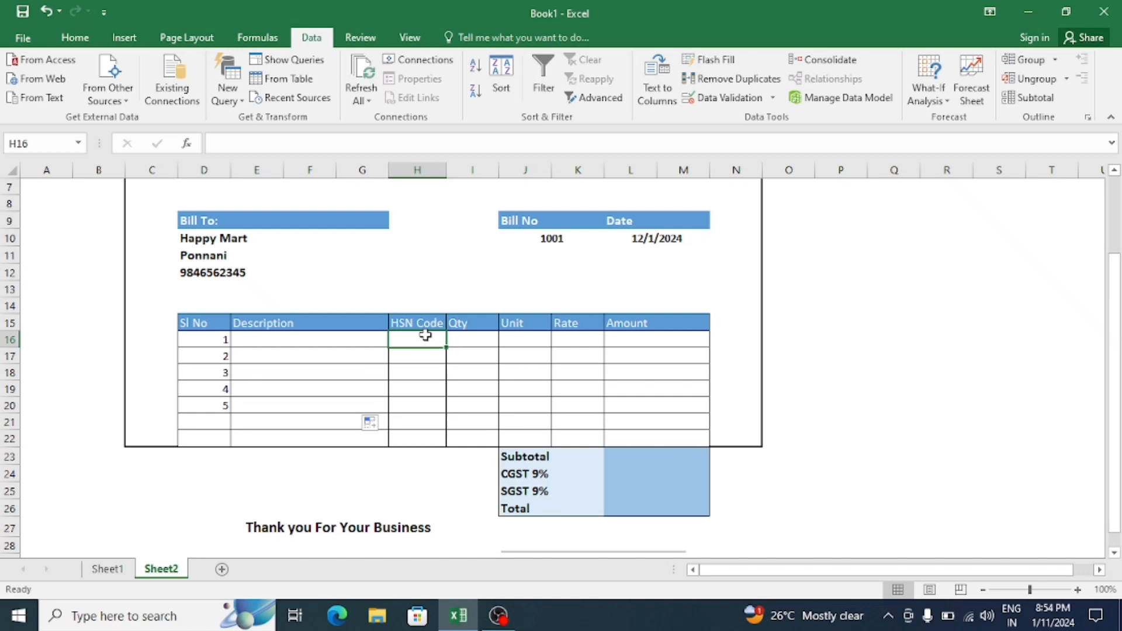
pyautogui.write('=vl')
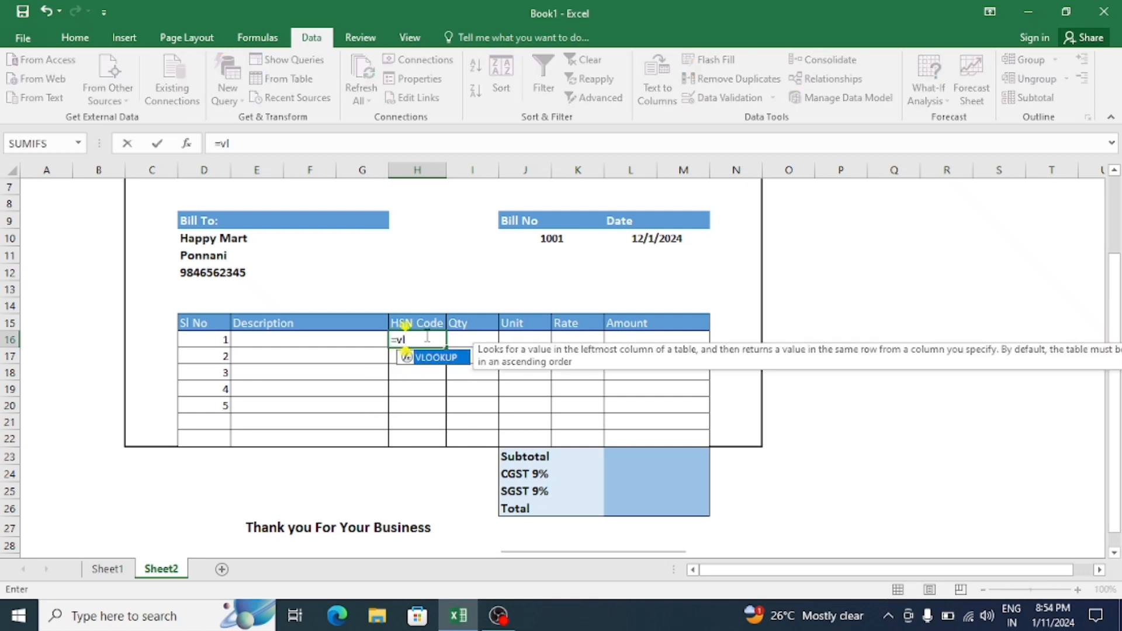
pyautogui.doubleClick(435, 358)
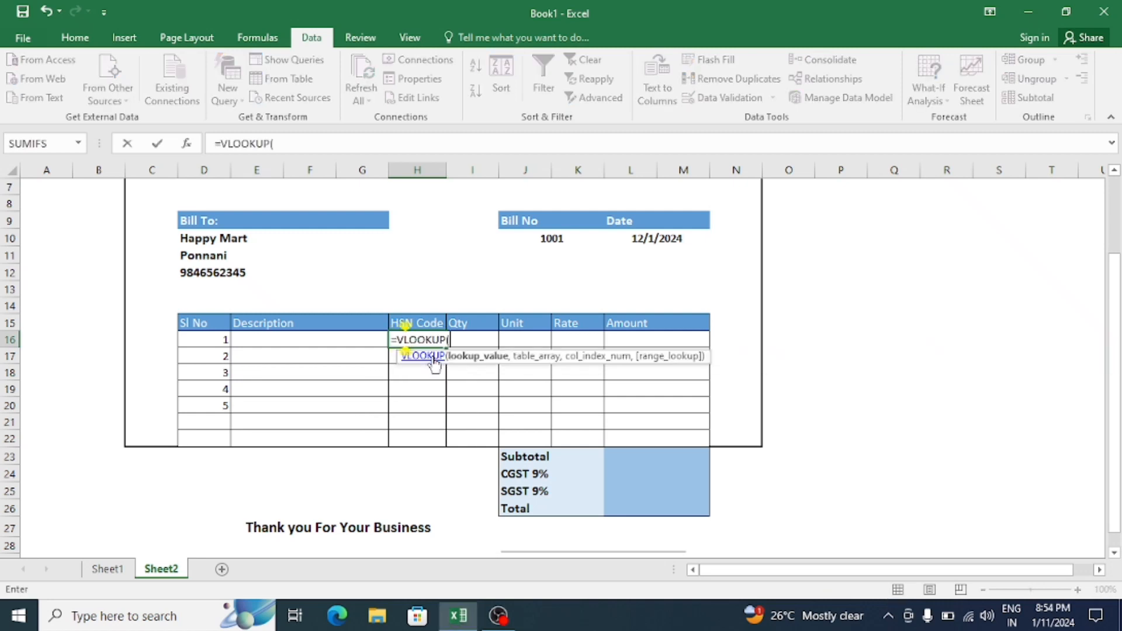
pyautogui.click(349, 341)
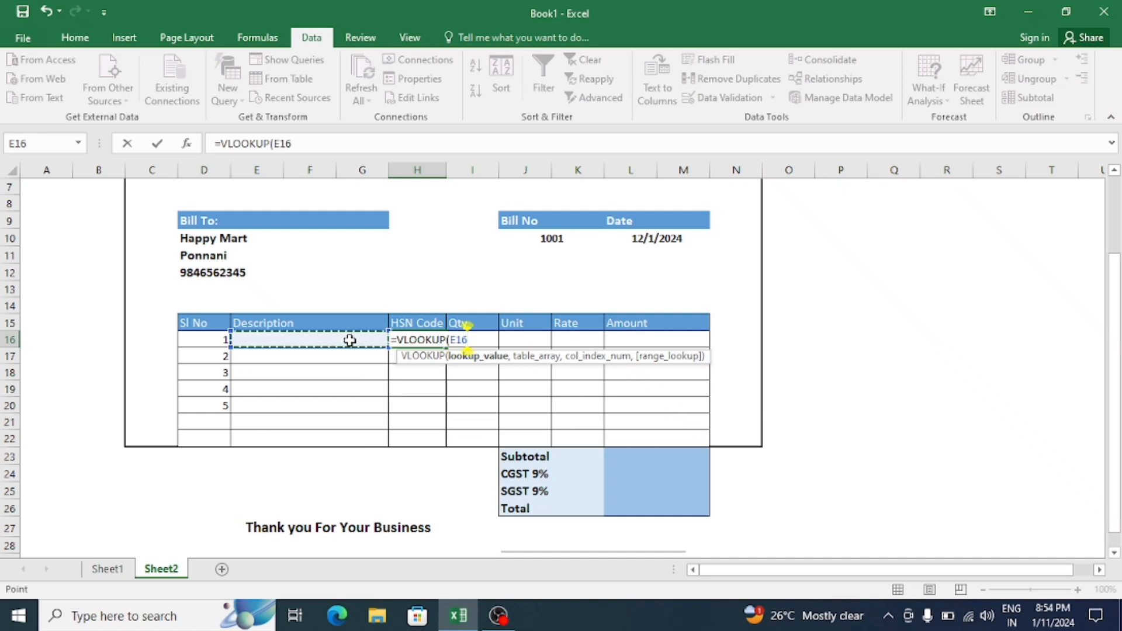
pyautogui.write(',')
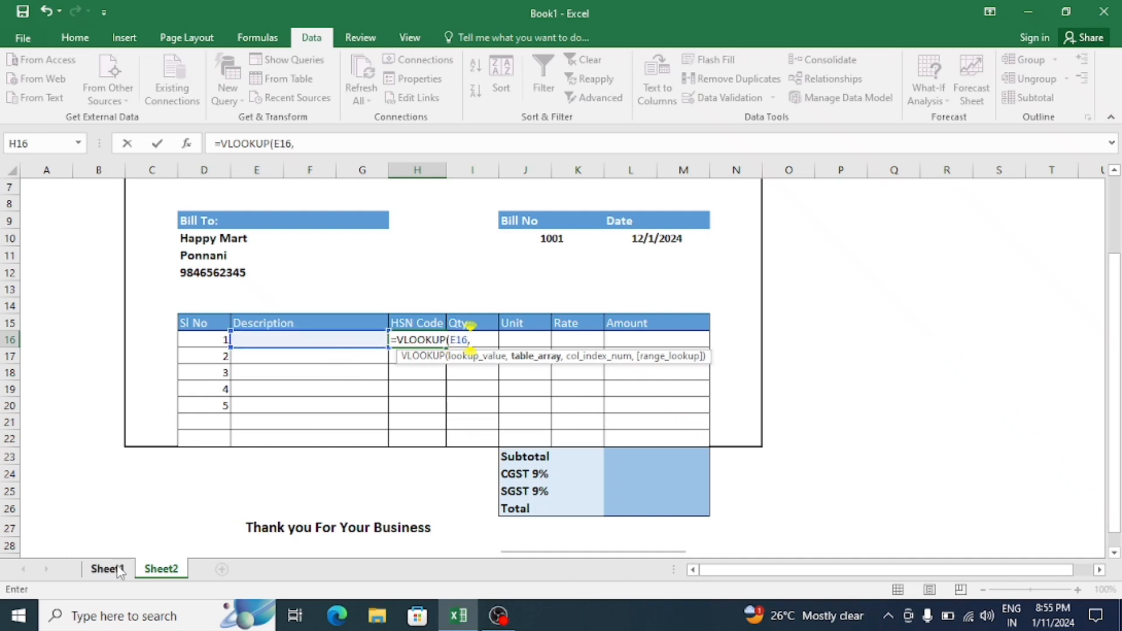
pyautogui.click(118, 570)
pyautogui.moveTo(209, 237); pyautogui.dragTo(397, 363)
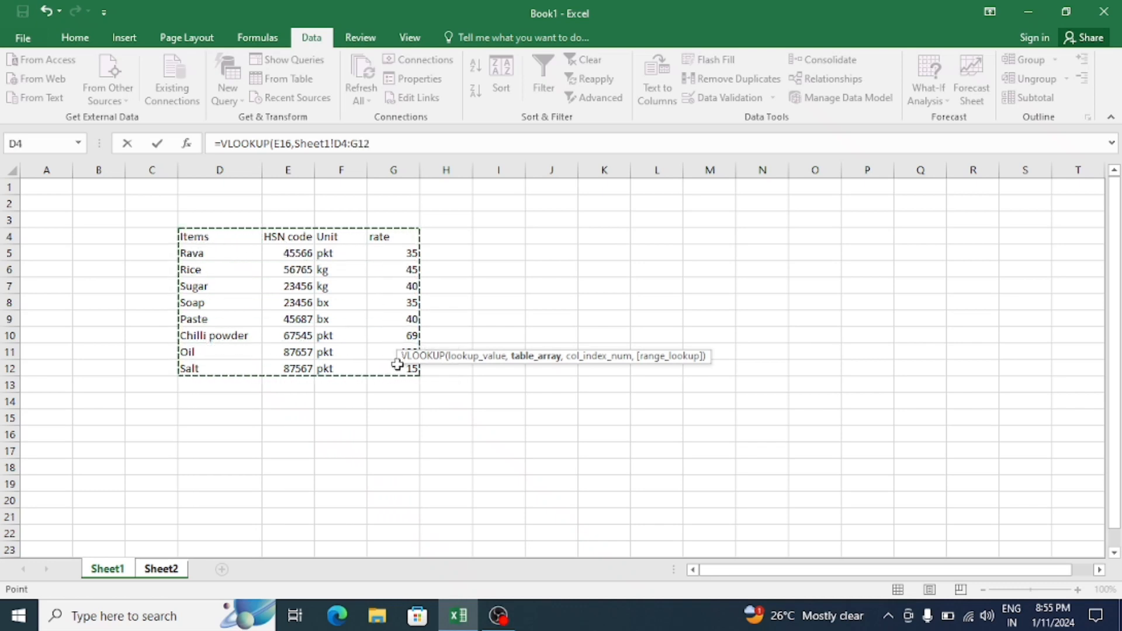
pyautogui.write(',2')
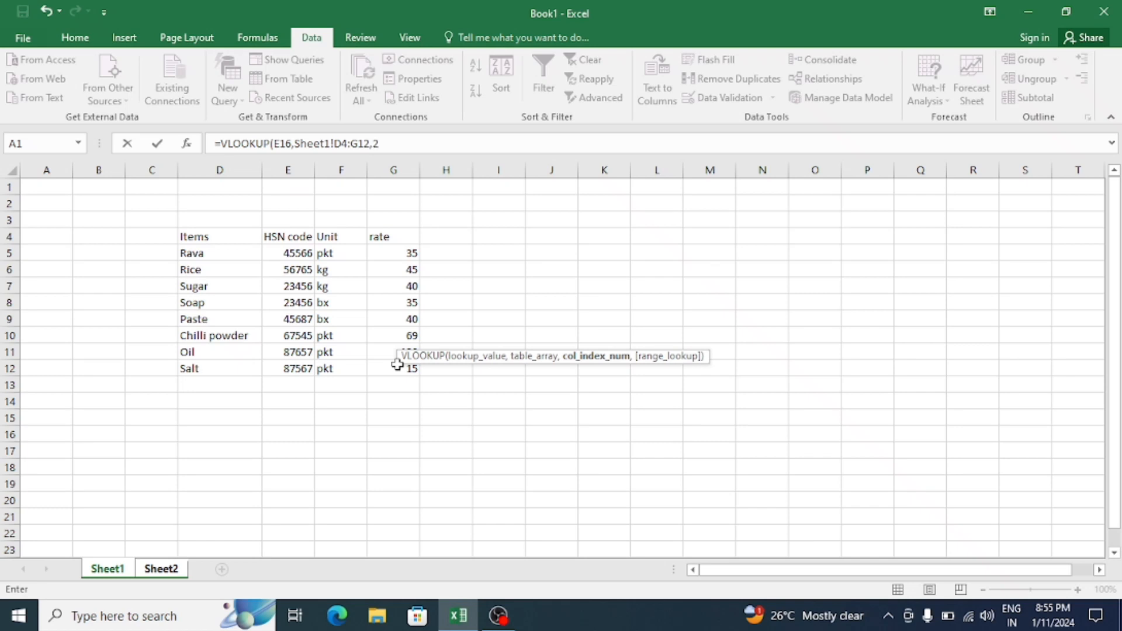
pyautogui.write(',')
pyautogui.click(529, 384)
pyautogui.doubleClick(529, 383)
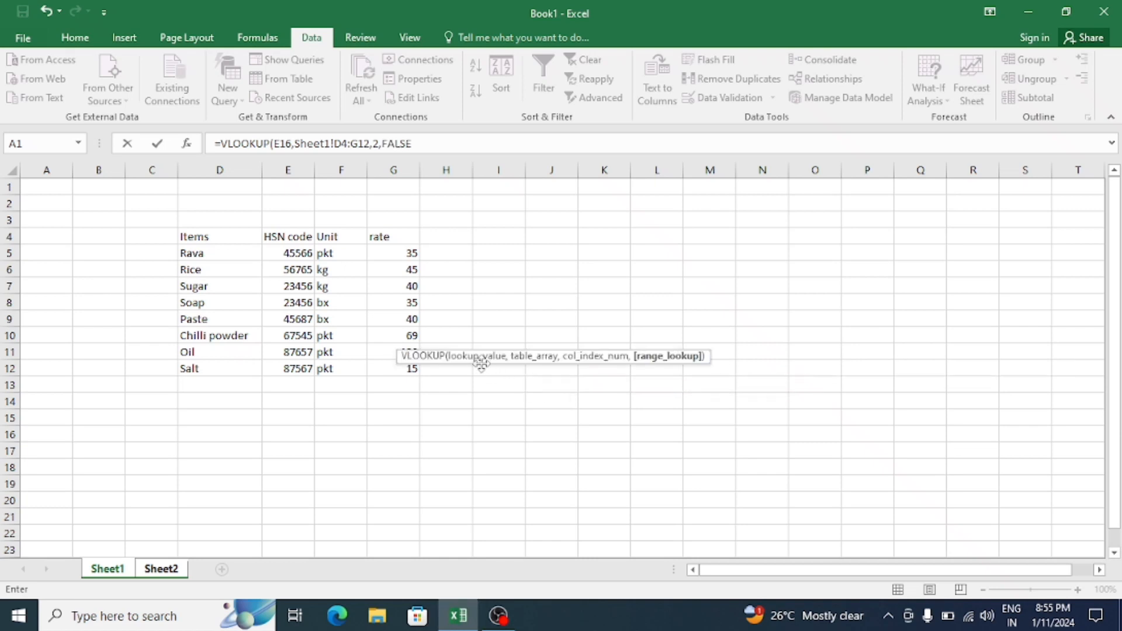
pyautogui.press('Return')
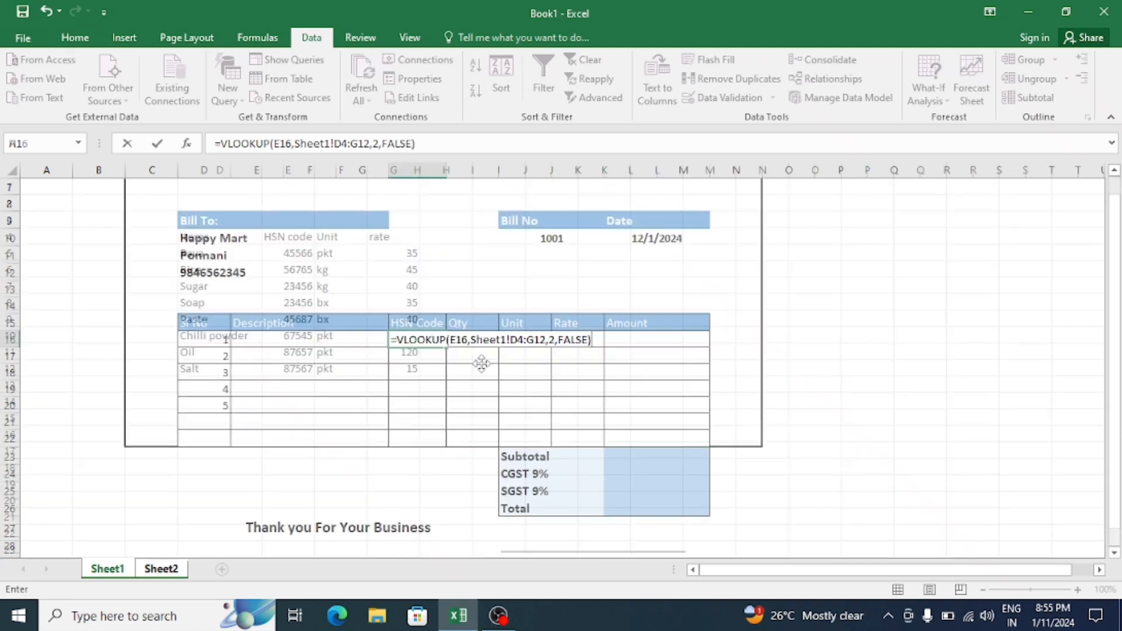
# Wrap the H16 lookup in IFNA with "" as the fallback value and fill the formula down the HSN Code column to row 20.
pyautogui.click(430, 338)
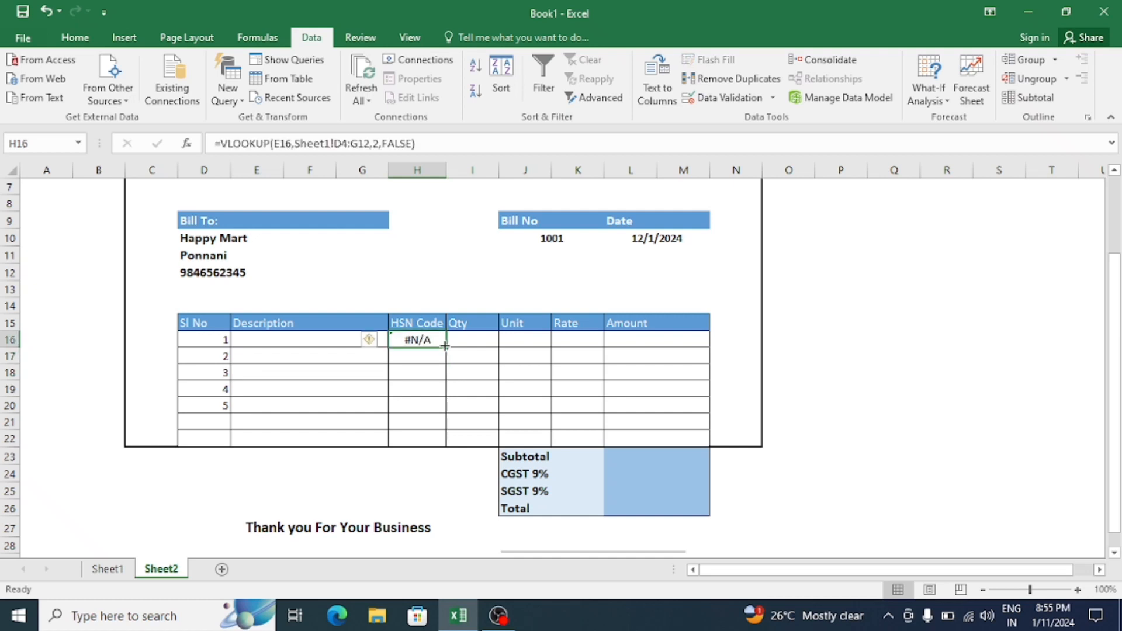
pyautogui.moveTo(444, 346)
pyautogui.mouseDown()
pyautogui.moveTo(449, 395)
pyautogui.moveTo(441, 342)
pyautogui.mouseUp()
pyautogui.click(220, 143)
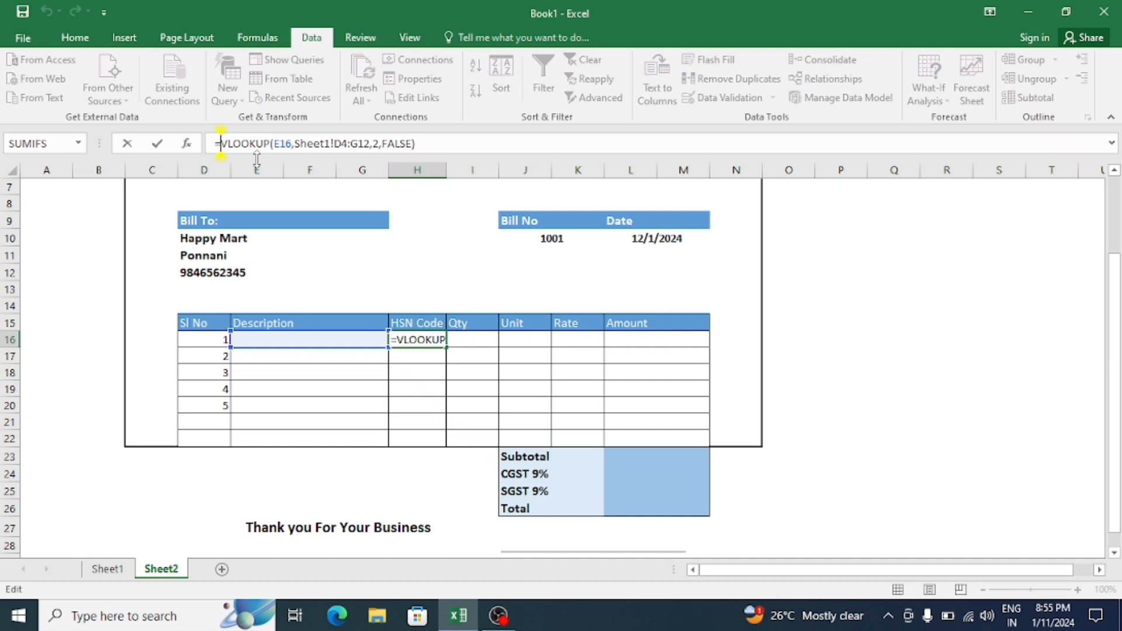
pyautogui.write('ifna')
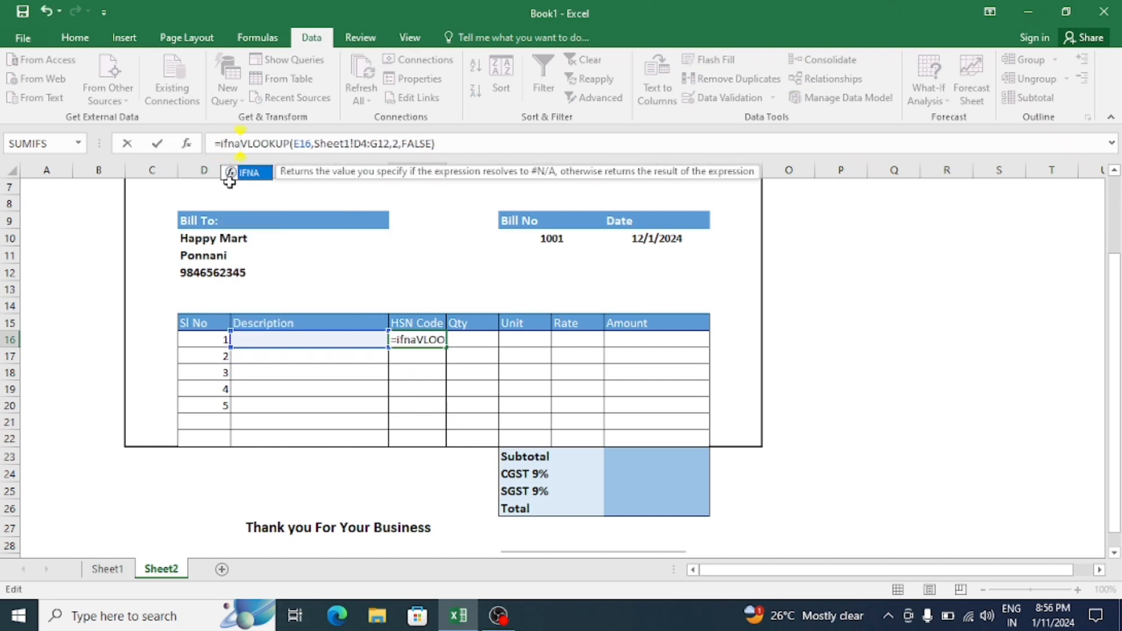
pyautogui.doubleClick(250, 175)
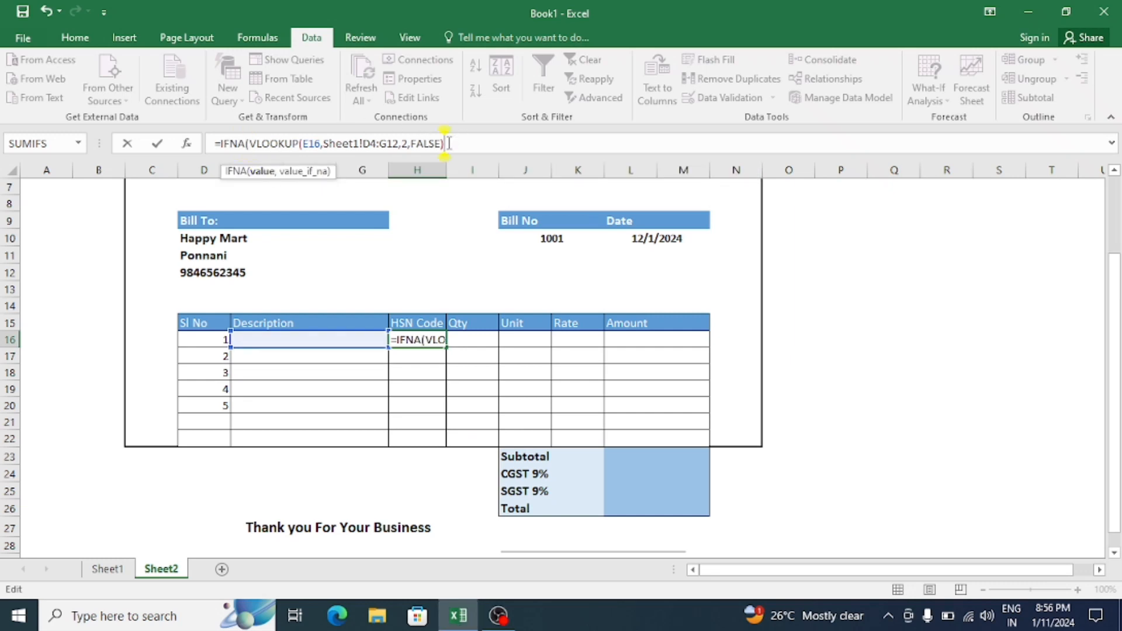
pyautogui.write(',')
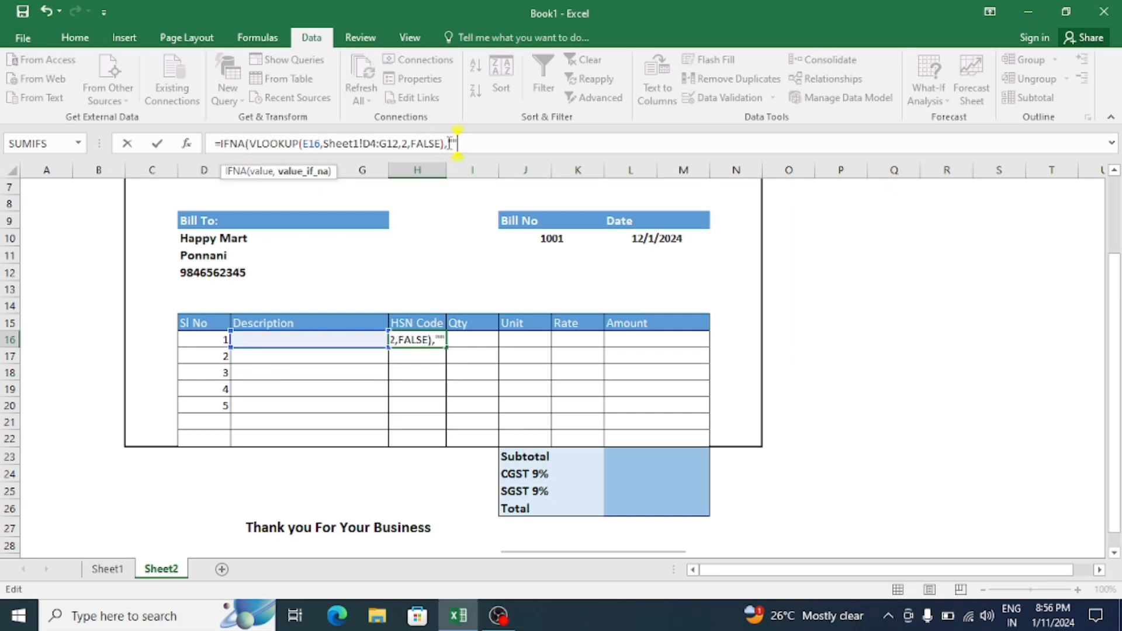
pyautogui.write('"")')
pyautogui.press('Return')
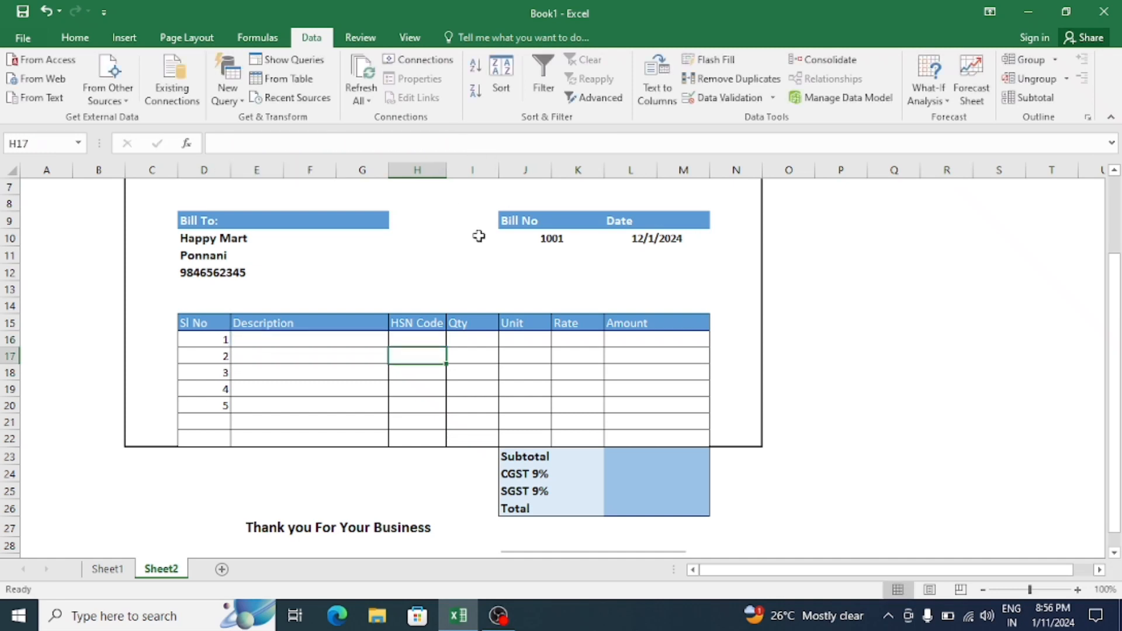
pyautogui.click(433, 339)
pyautogui.moveTo(448, 348); pyautogui.dragTo(447, 415)
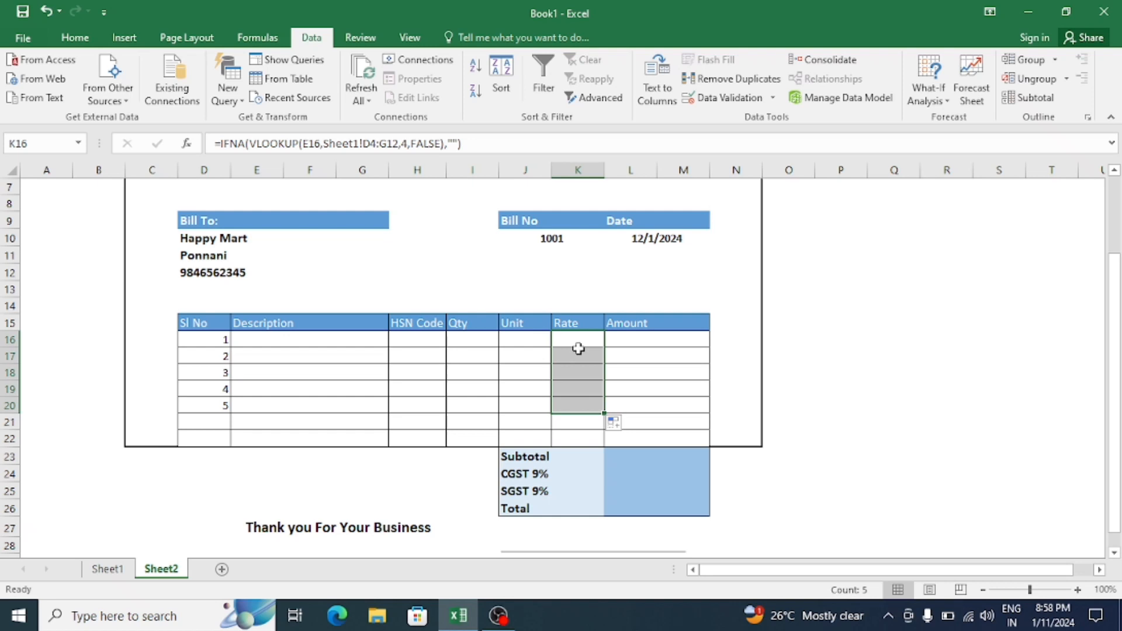
# Choose Rice, Sugar, Paste, Chilli powder and Oil from the item dropdowns in Description cells E16 to E20.
pyautogui.click(342, 344)
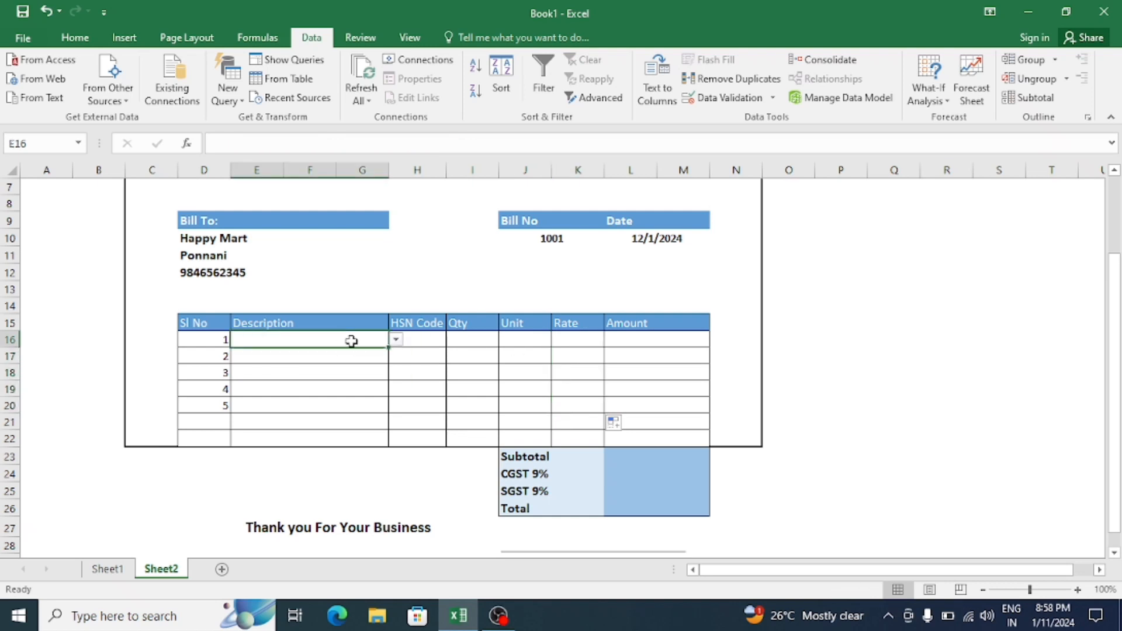
pyautogui.click(396, 340)
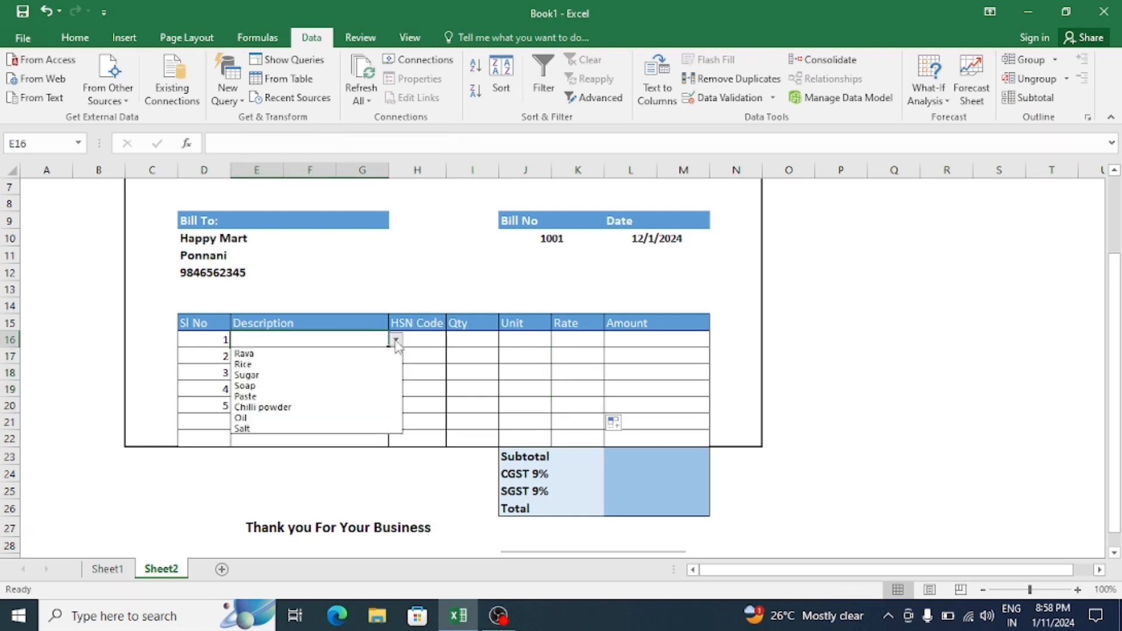
pyautogui.click(298, 364)
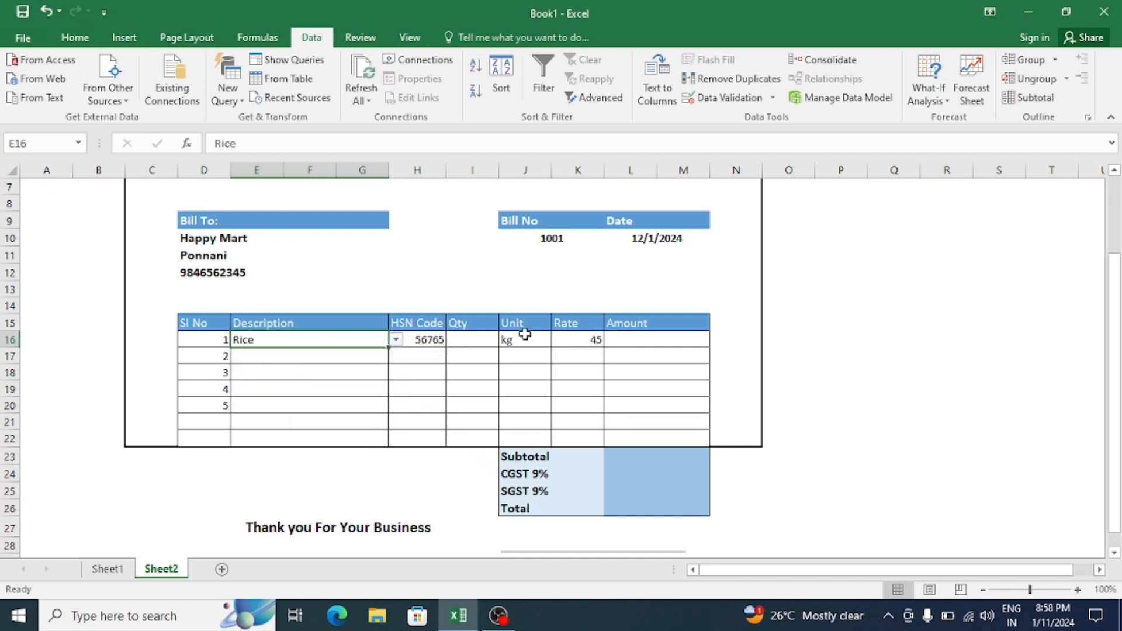
pyautogui.click(358, 358)
pyautogui.click(397, 358)
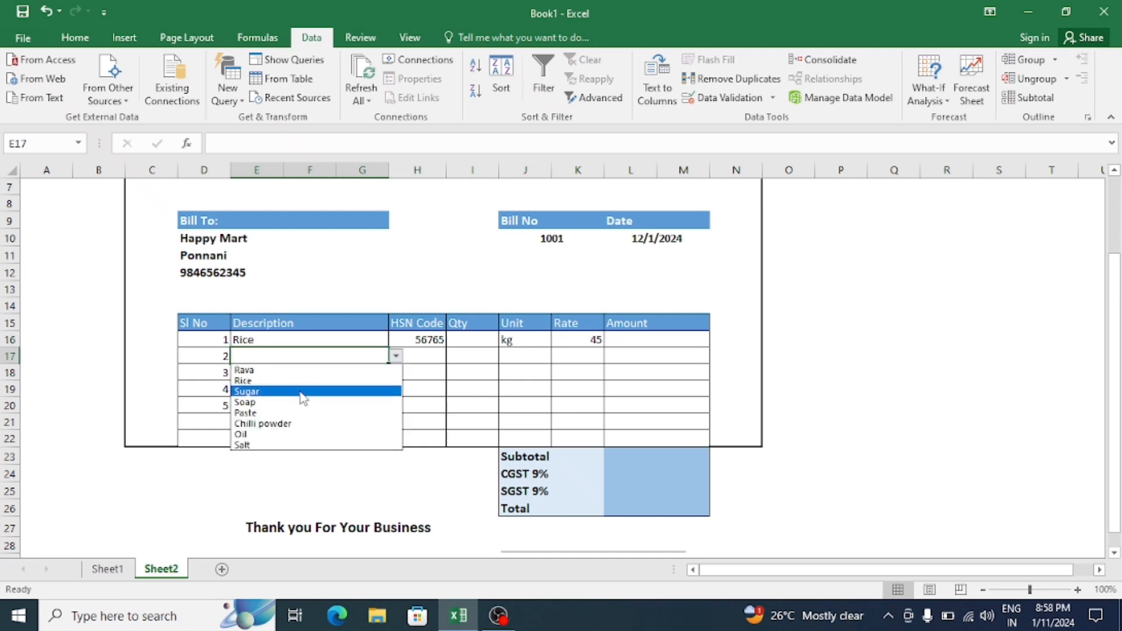
pyautogui.click(301, 392)
pyautogui.click(345, 374)
pyautogui.click(396, 373)
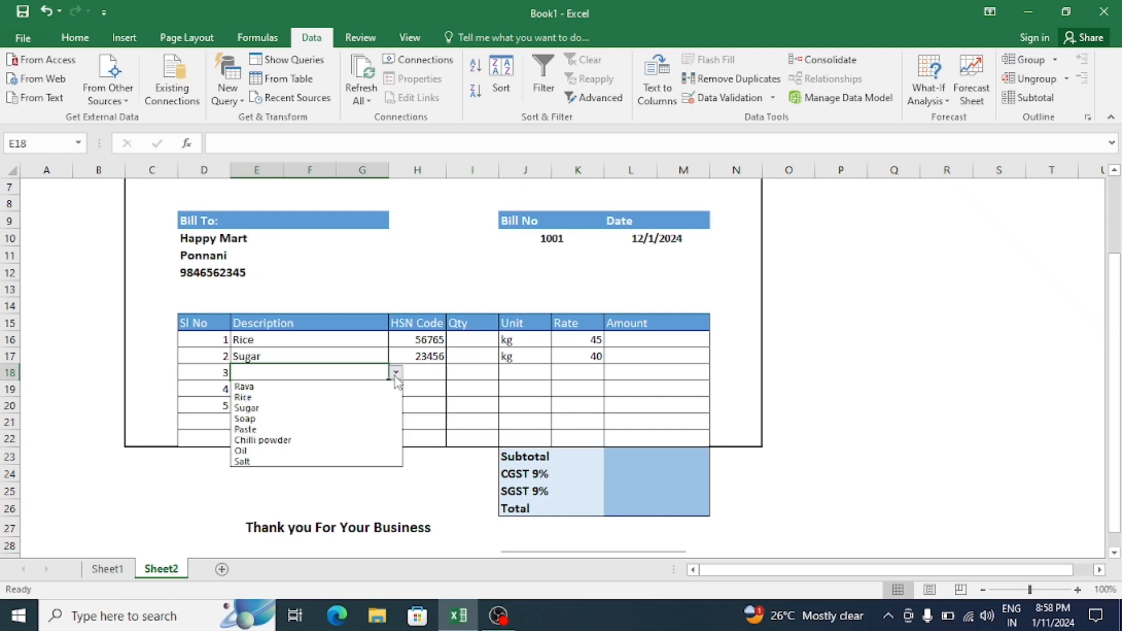
pyautogui.click(296, 429)
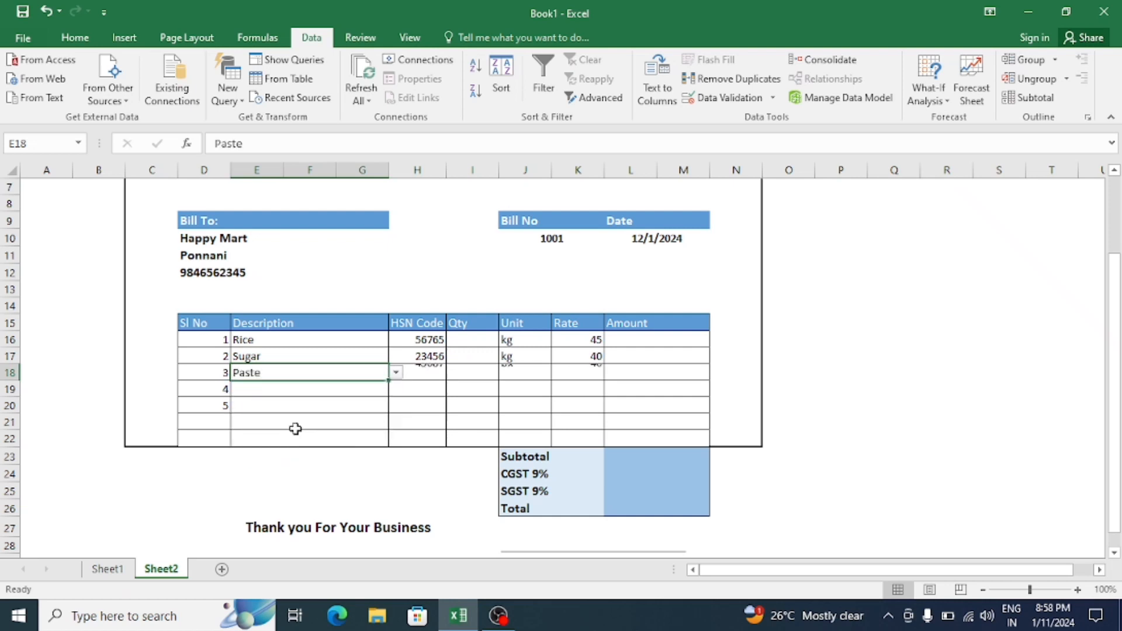
pyautogui.click(301, 389)
pyautogui.click(396, 389)
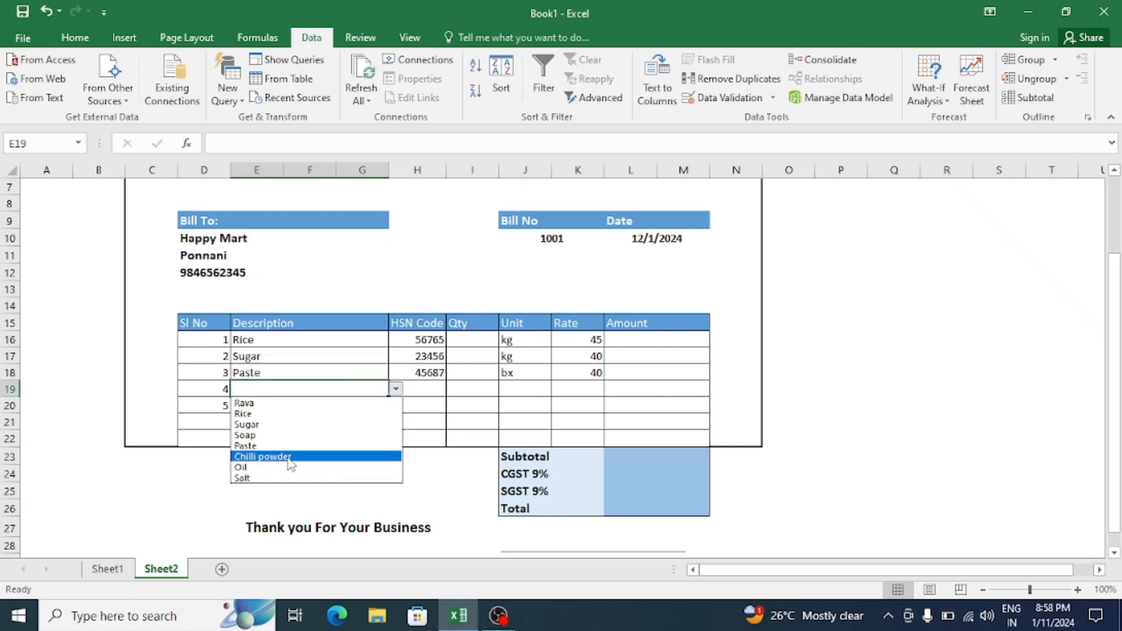
pyautogui.click(292, 455)
pyautogui.click(343, 406)
pyautogui.click(397, 405)
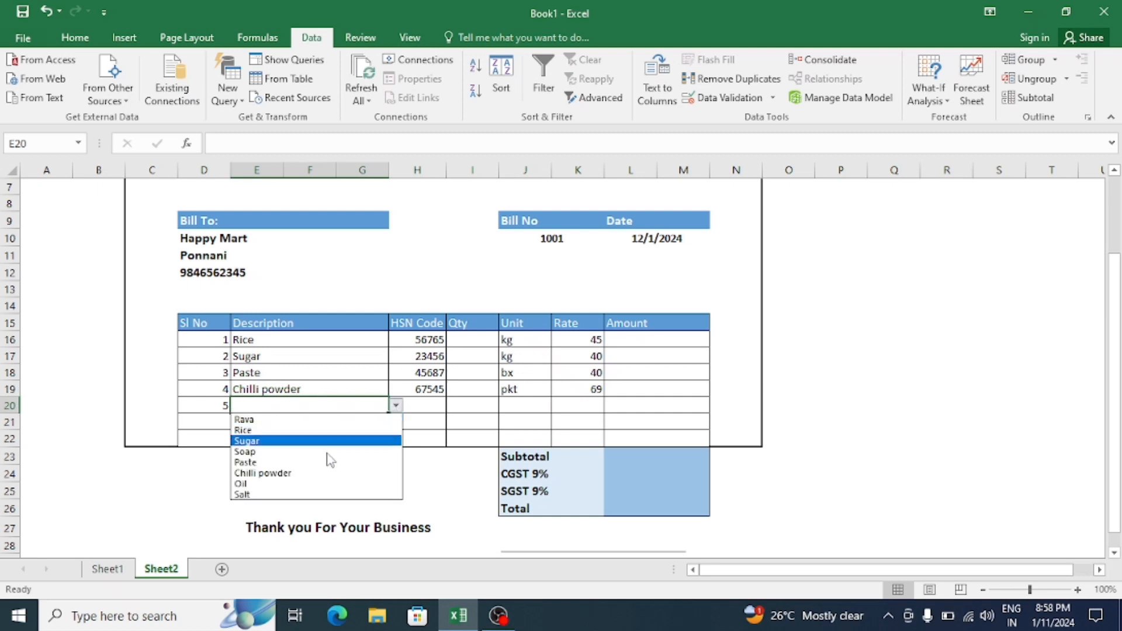
pyautogui.click(284, 485)
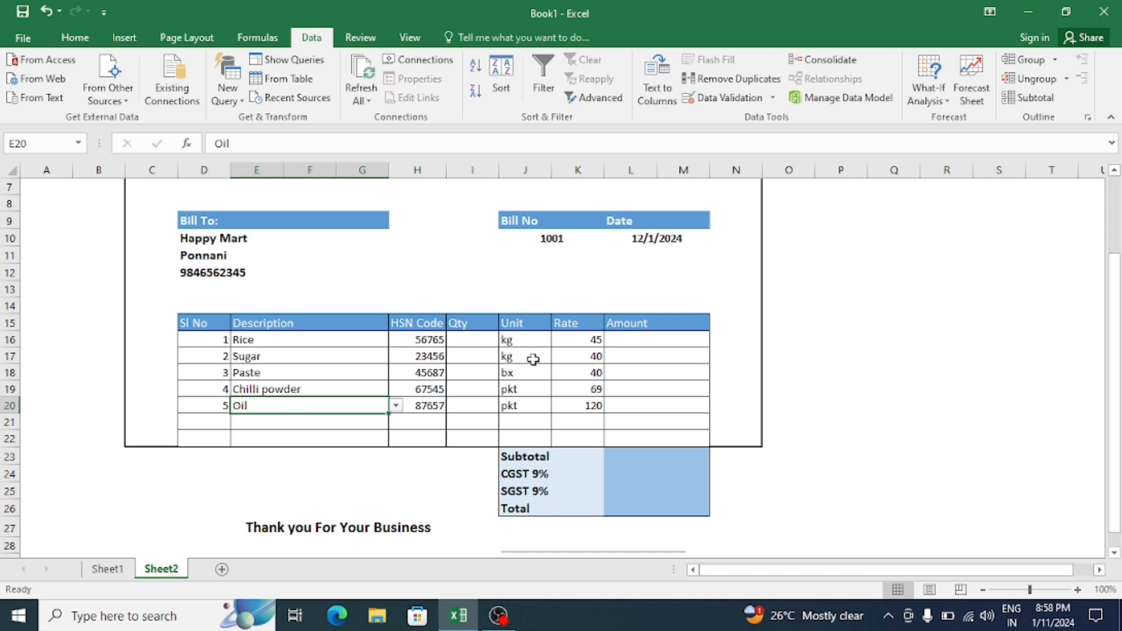
# Enter the quantities 2, 1, 3, 1 and 2 in the Qty column from I16 to I20.
pyautogui.click(483, 343)
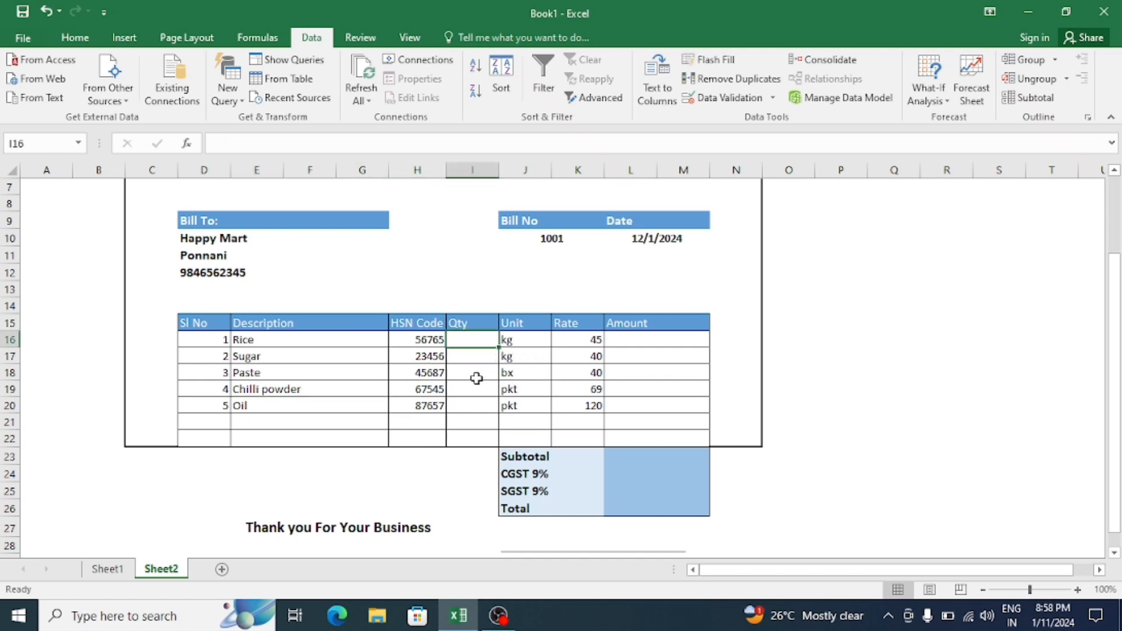
pyautogui.write('2')
pyautogui.press('Return')
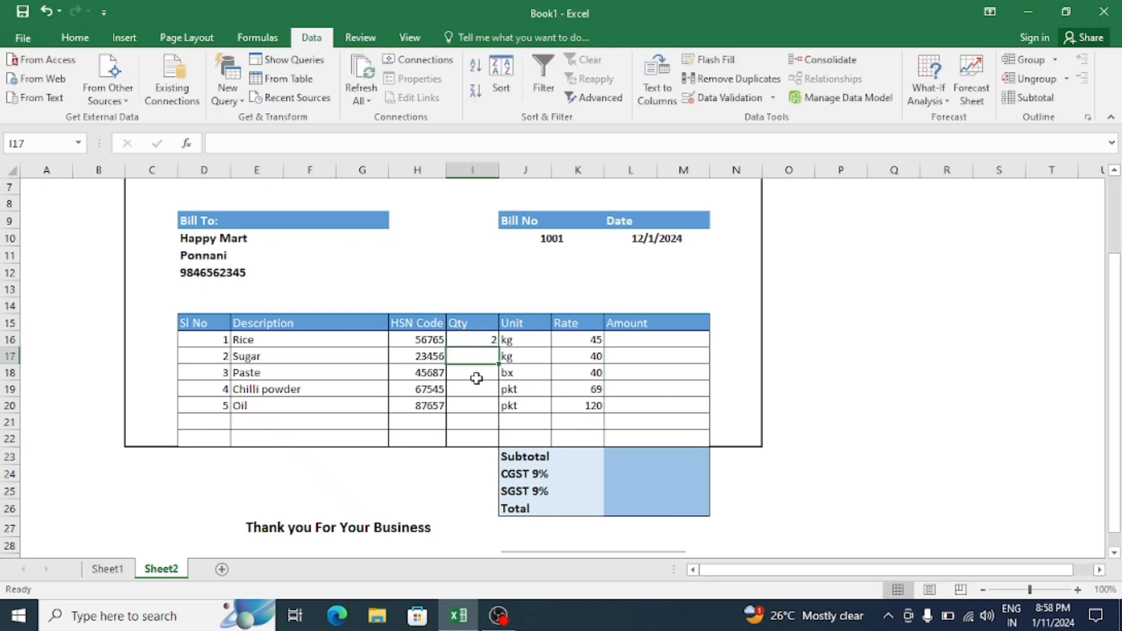
pyautogui.write('1')
pyautogui.press('Return')
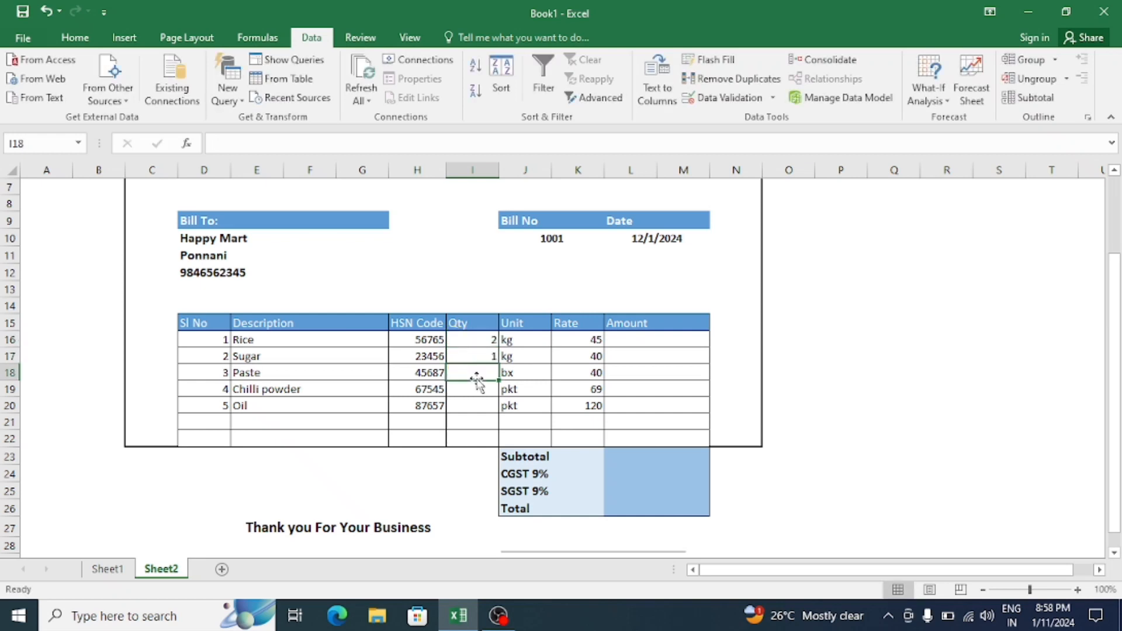
pyautogui.write('3')
pyautogui.press('Return')
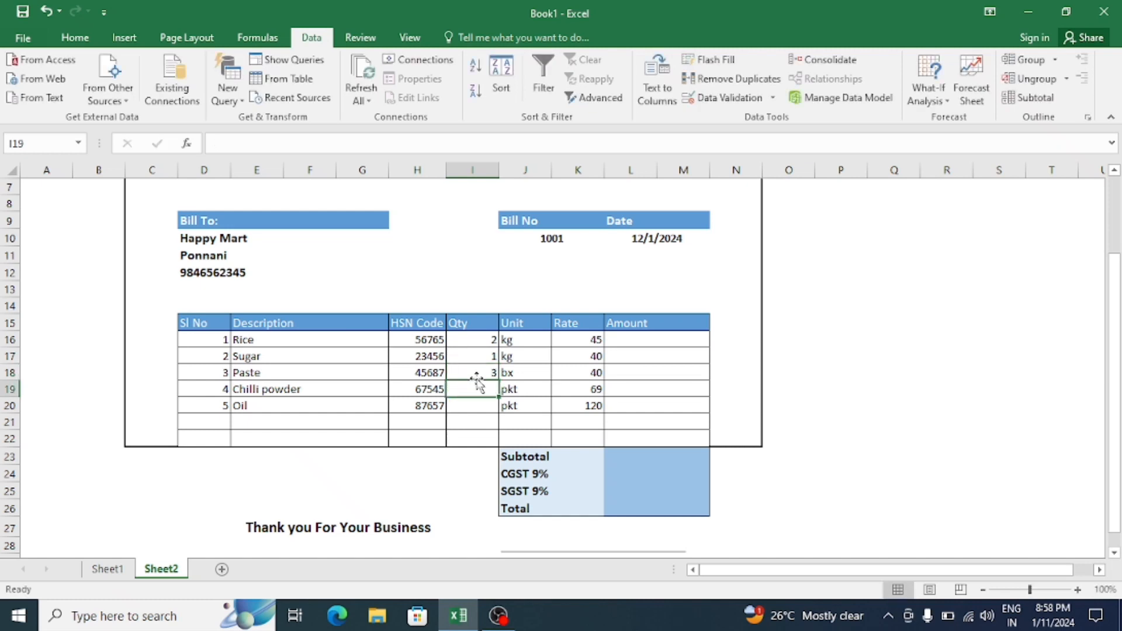
pyautogui.write('1')
pyautogui.press('Return')
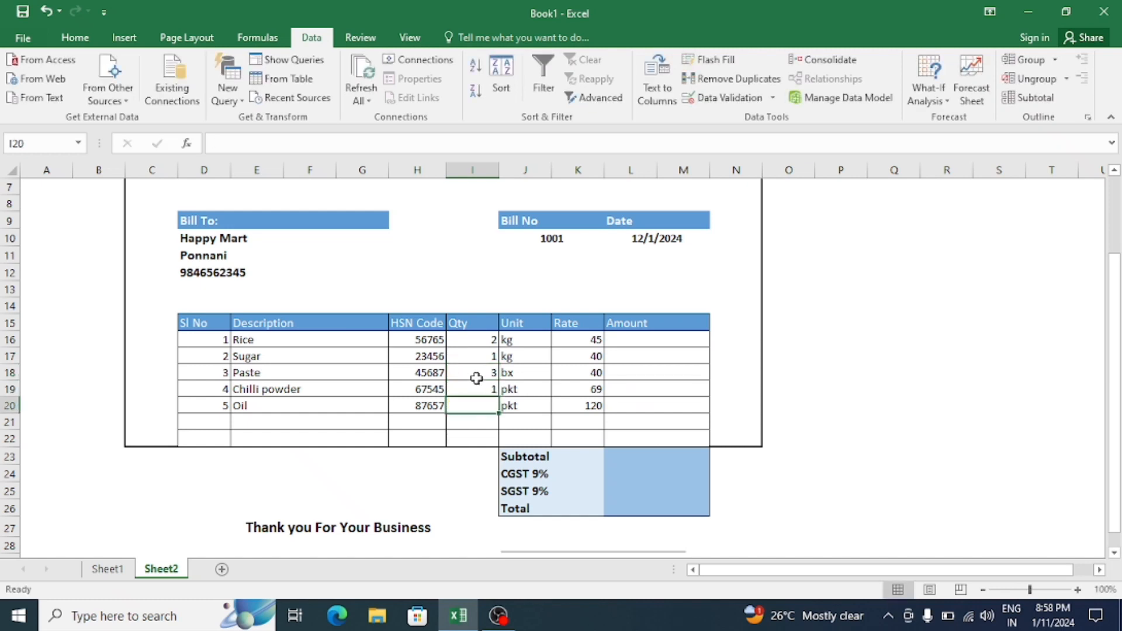
pyautogui.write('2')
pyautogui.press('Return')
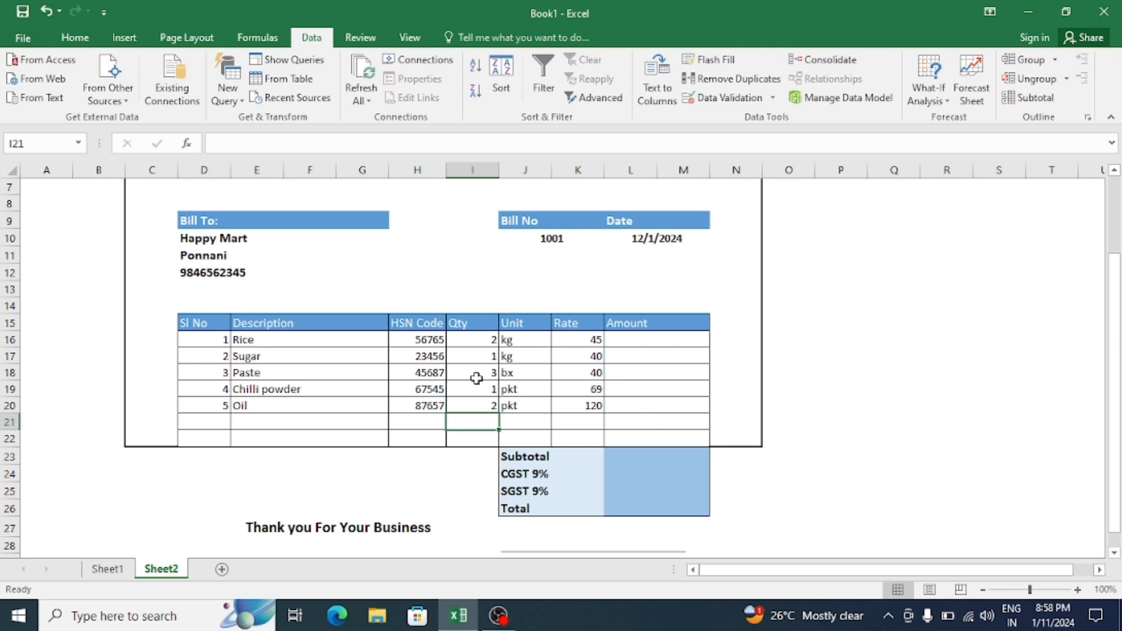
# Enter =I16*K16 in Amount cell L16 to multiply quantity by rate and fill the formula down to row 20.
pyautogui.click(661, 342)
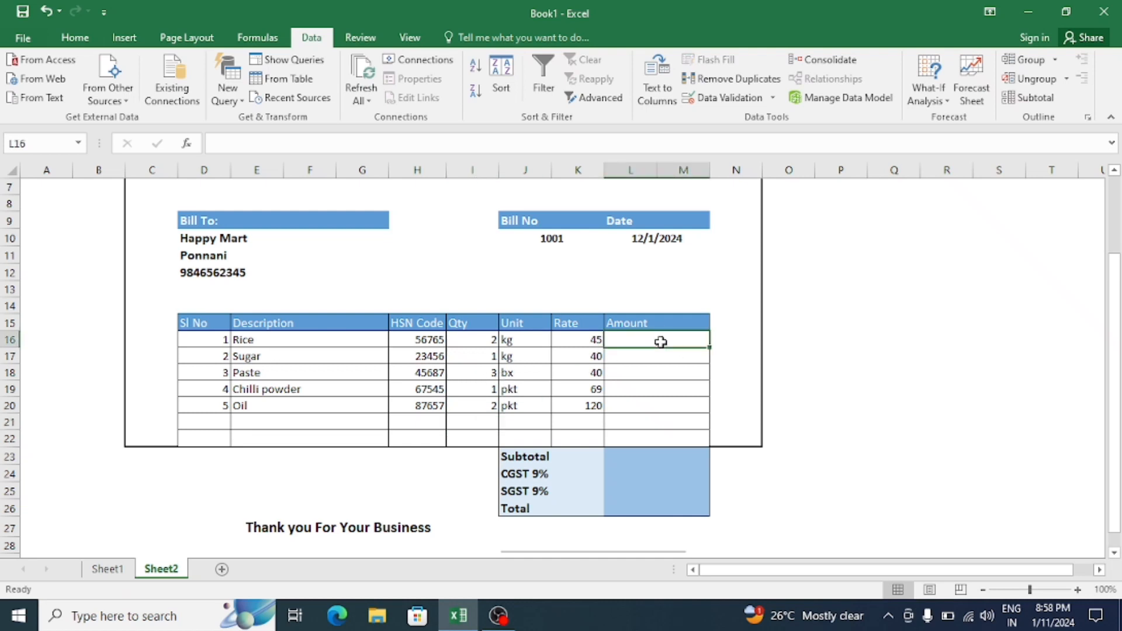
pyautogui.write('=')
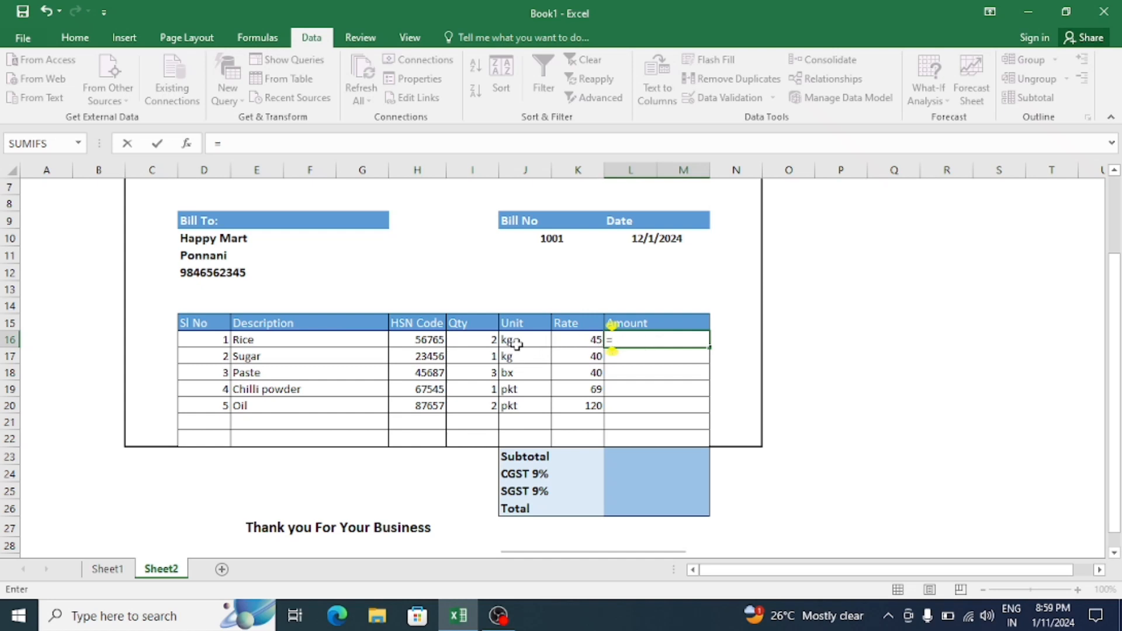
pyautogui.click(485, 339)
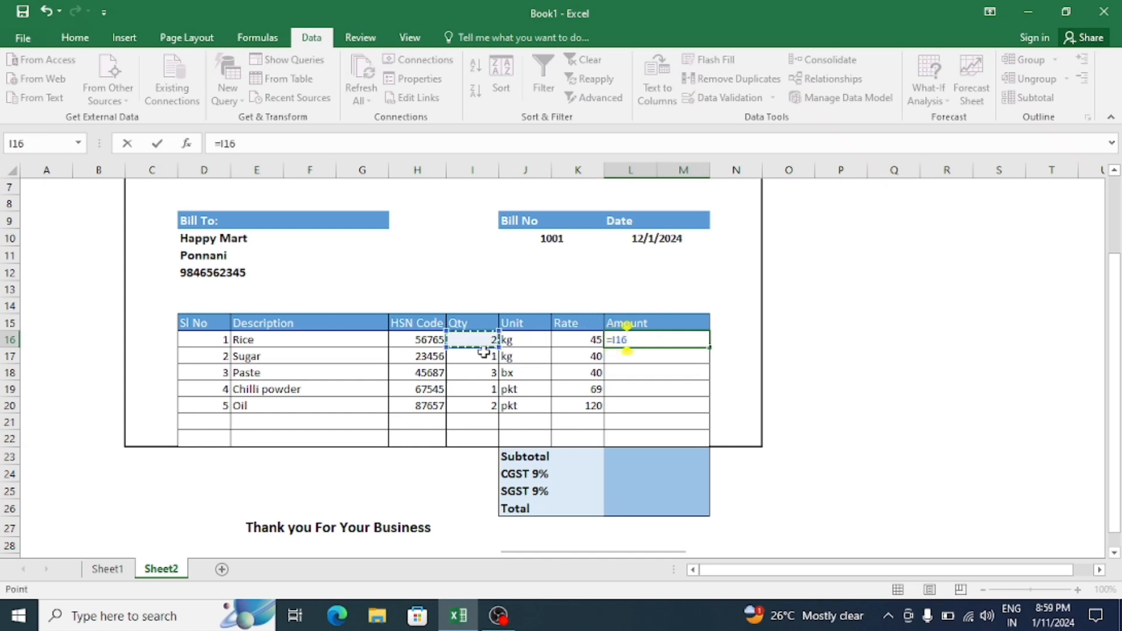
pyautogui.write('*')
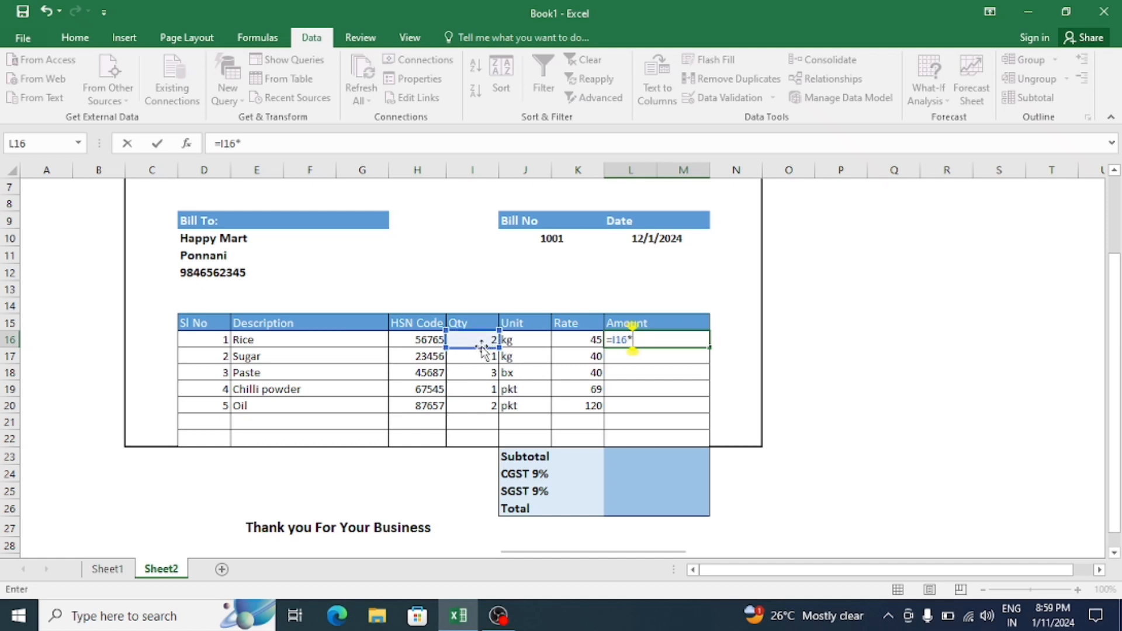
pyautogui.click(582, 339)
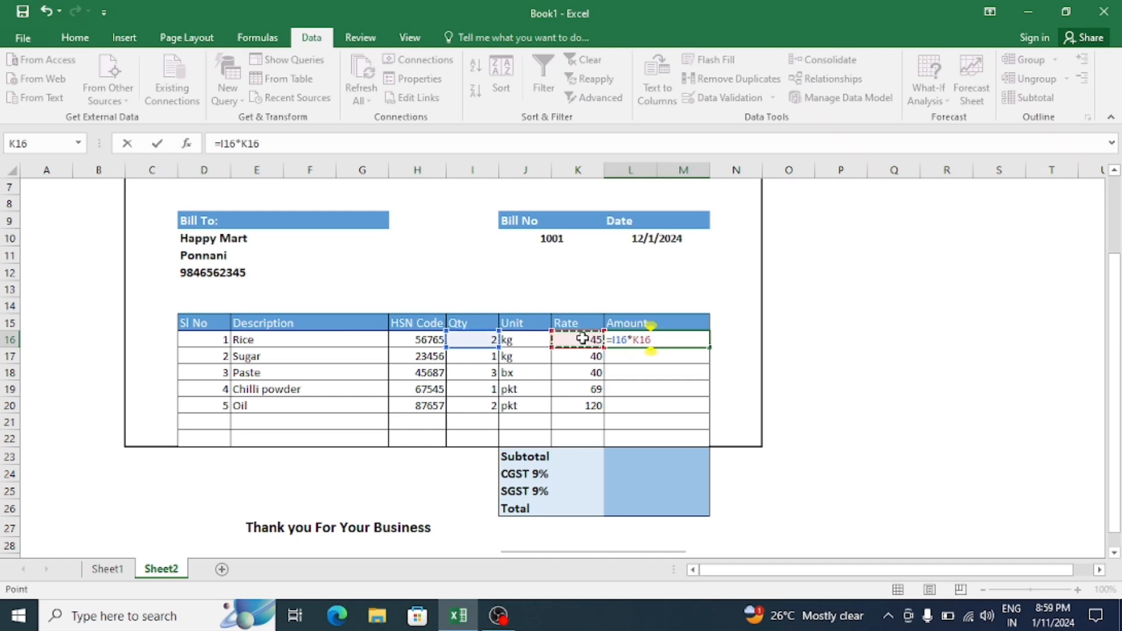
pyautogui.press('Return')
pyautogui.click(659, 340)
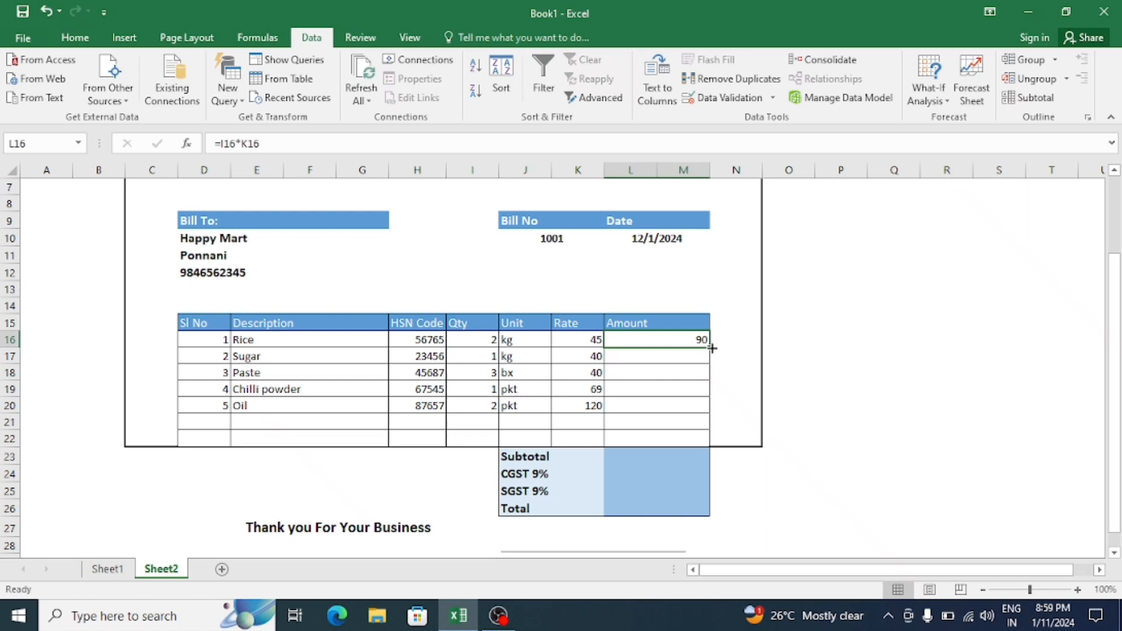
pyautogui.moveTo(709, 348); pyautogui.dragTo(700, 411)
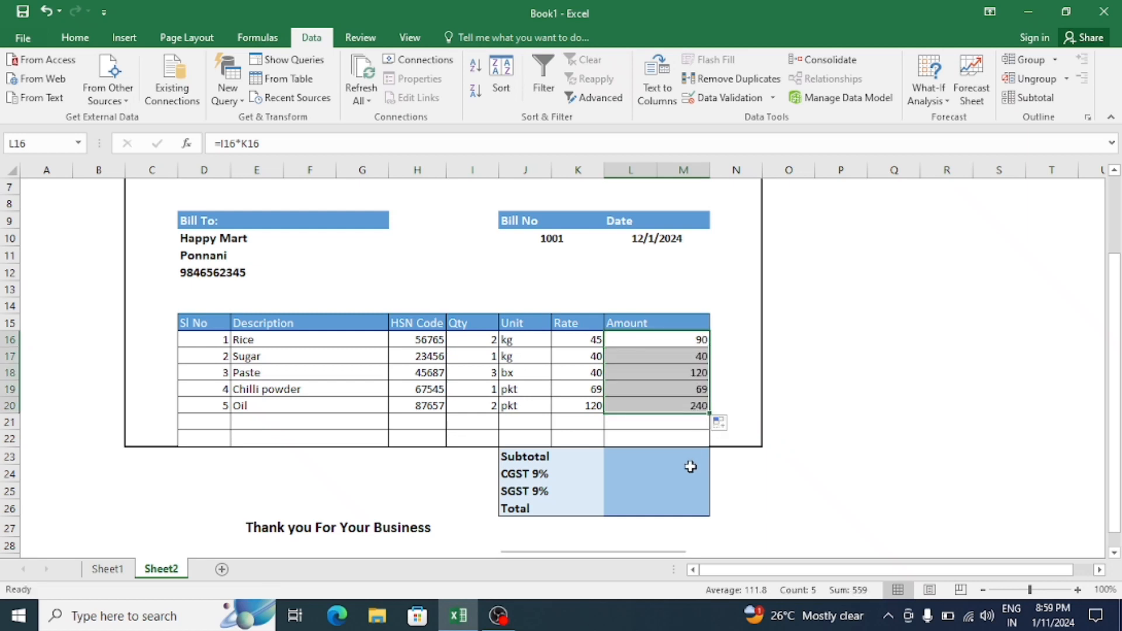
# Sum the item amounts in Subtotal cell L23 with =SUM(L16:M22).
pyautogui.click(651, 454)
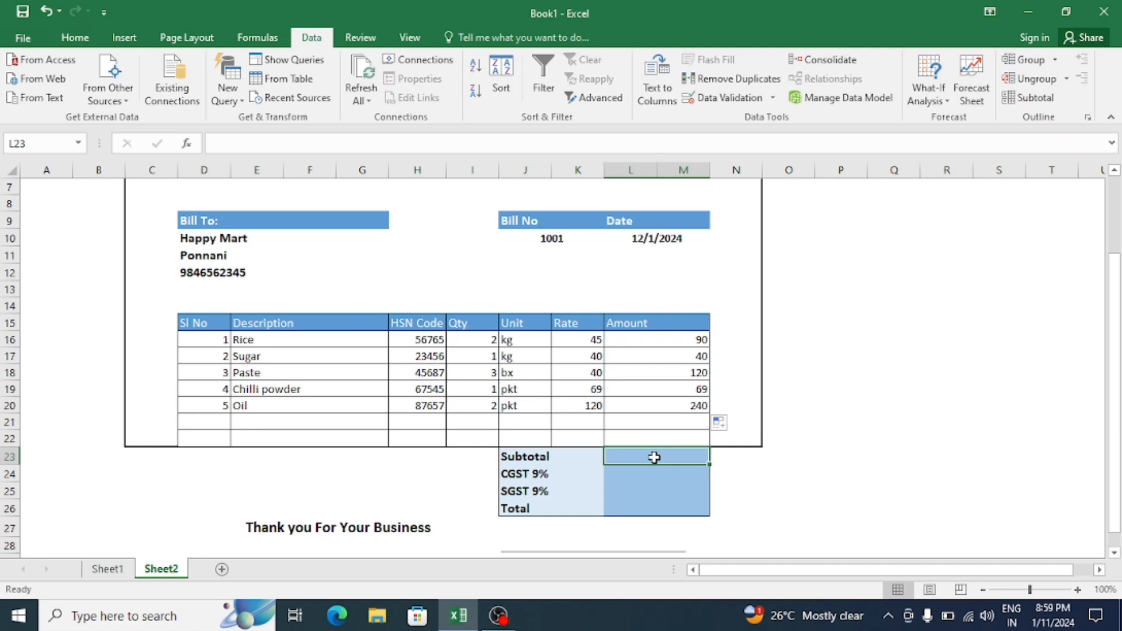
pyautogui.hotkey('alt', '=')
pyautogui.press('Return')
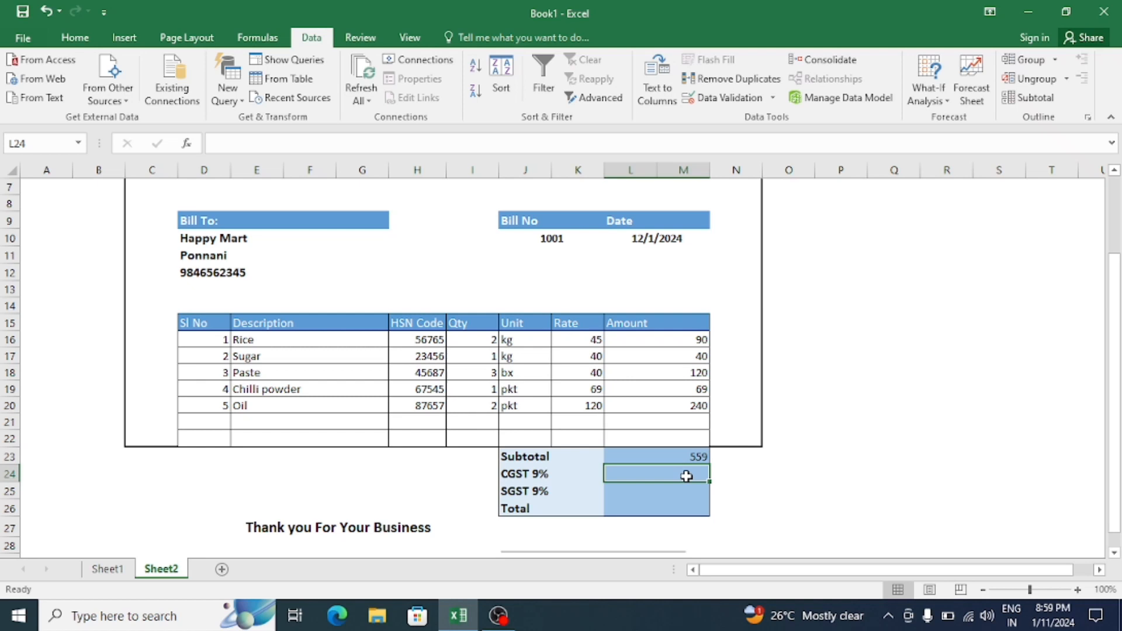
# Enter =L23*9% in L24 to calculate CGST on the subtotal.
pyautogui.write('=')
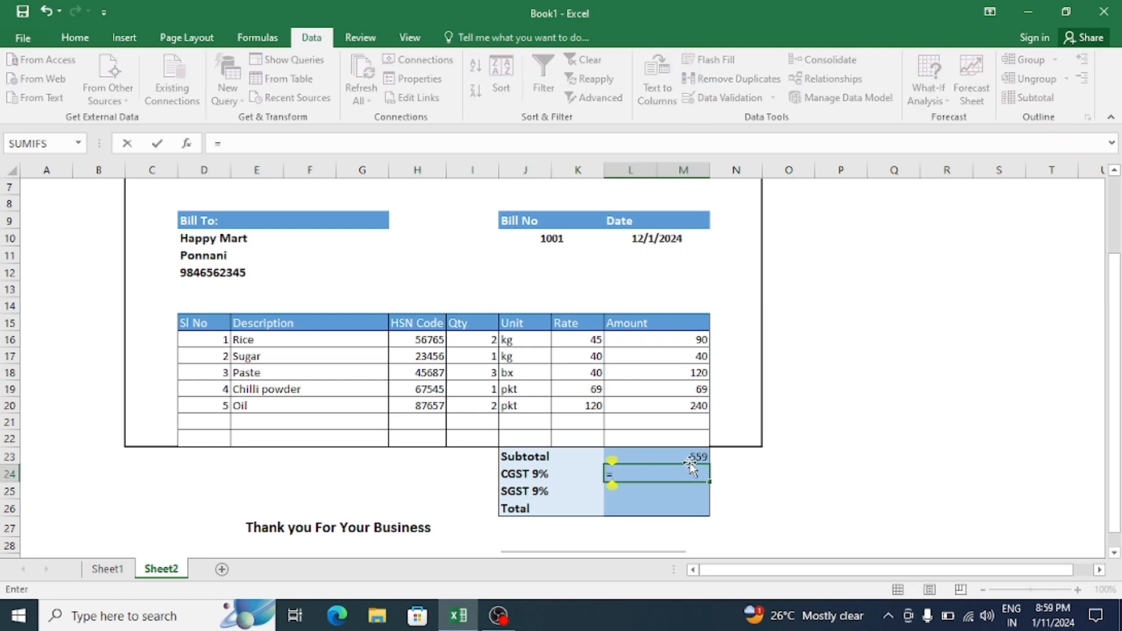
pyautogui.click(689, 458)
pyautogui.write('*')
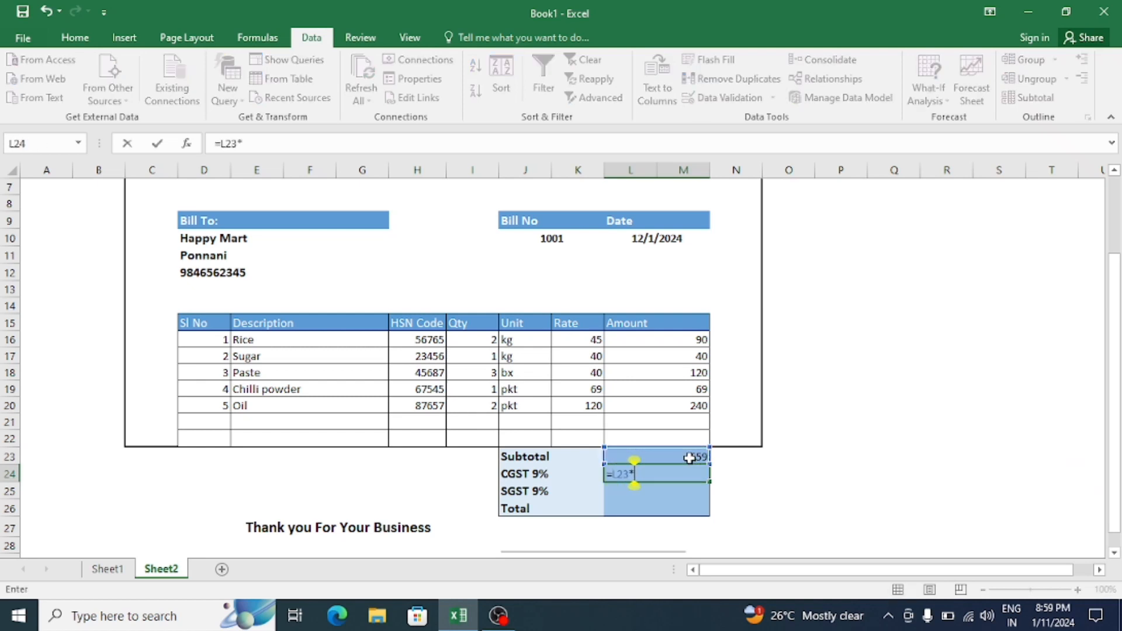
pyautogui.write('9%')
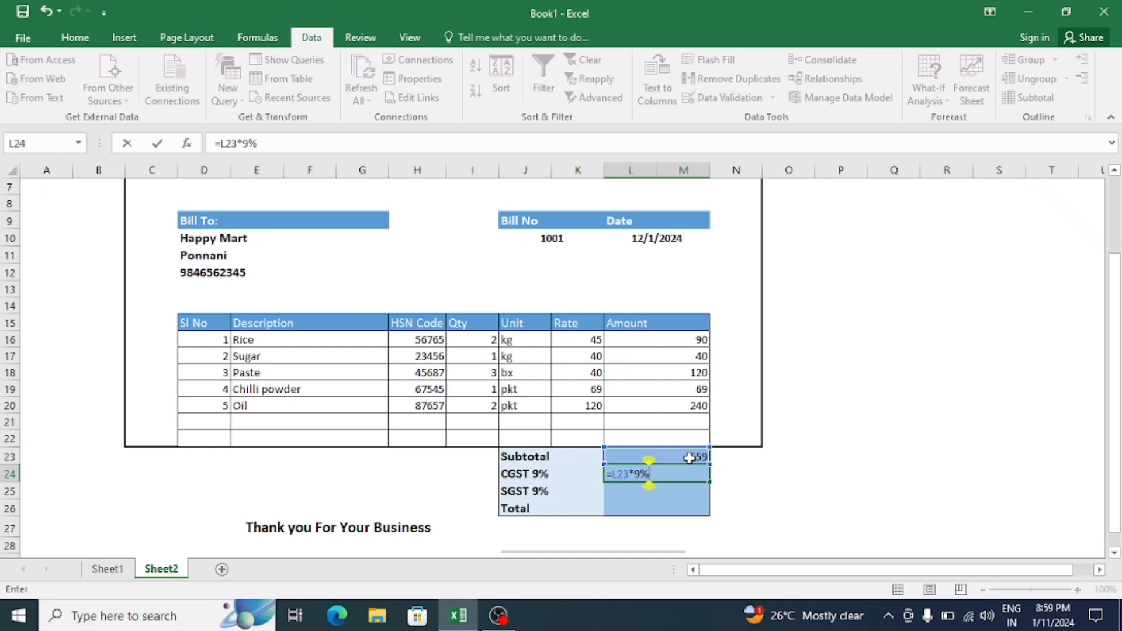
pyautogui.press('Return')
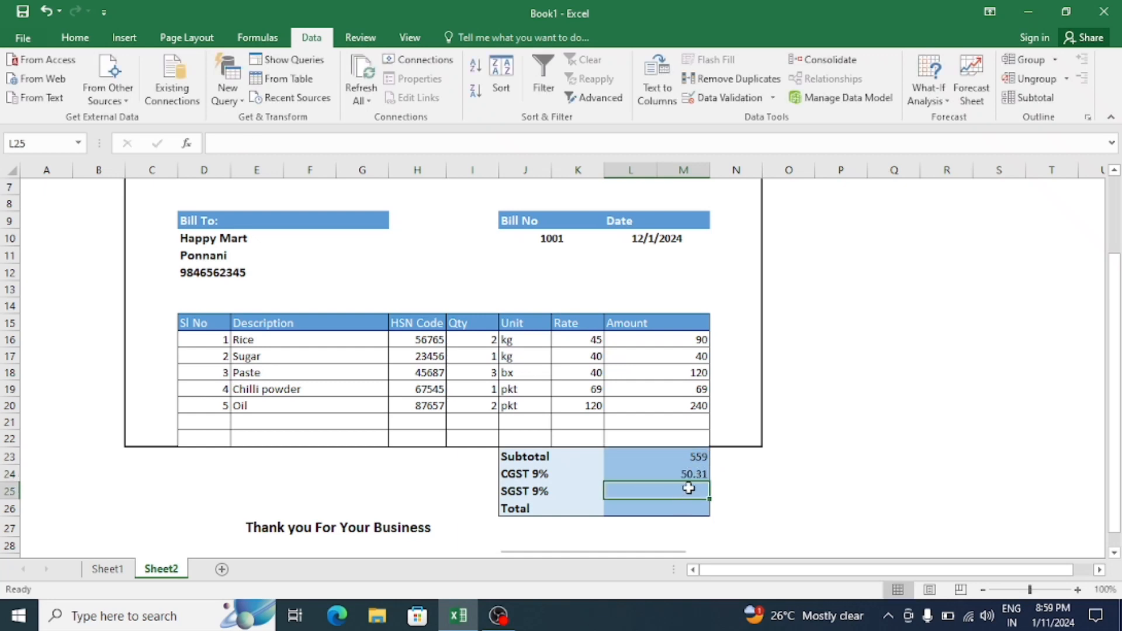
# Enter =L23*9% in L25 to calculate SGST on the subtotal.
pyautogui.write('=')
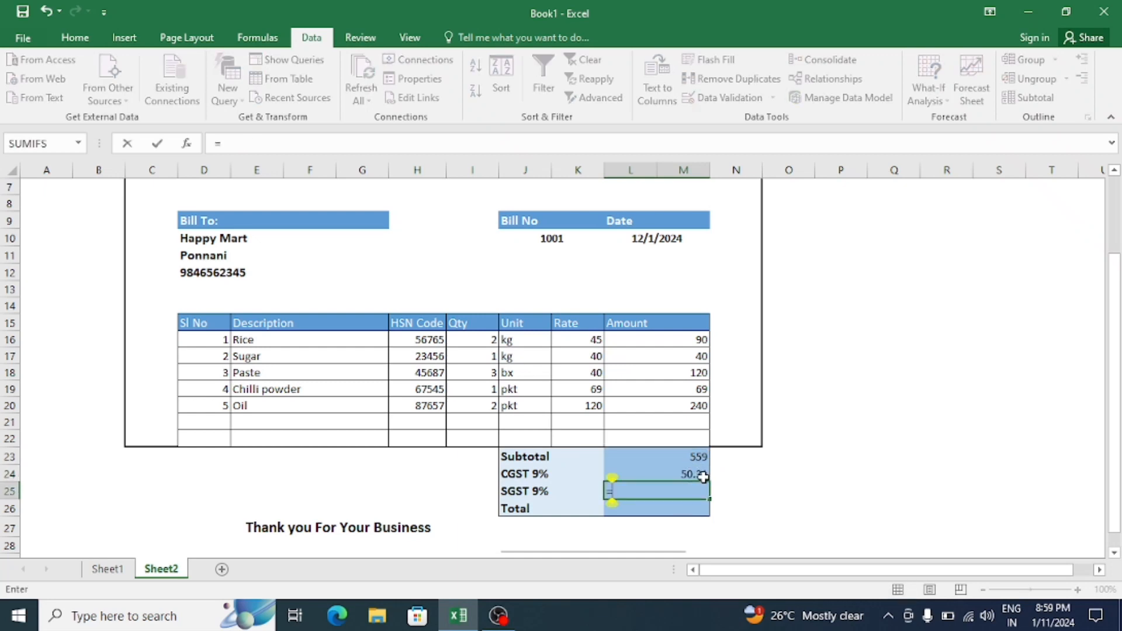
pyautogui.click(700, 458)
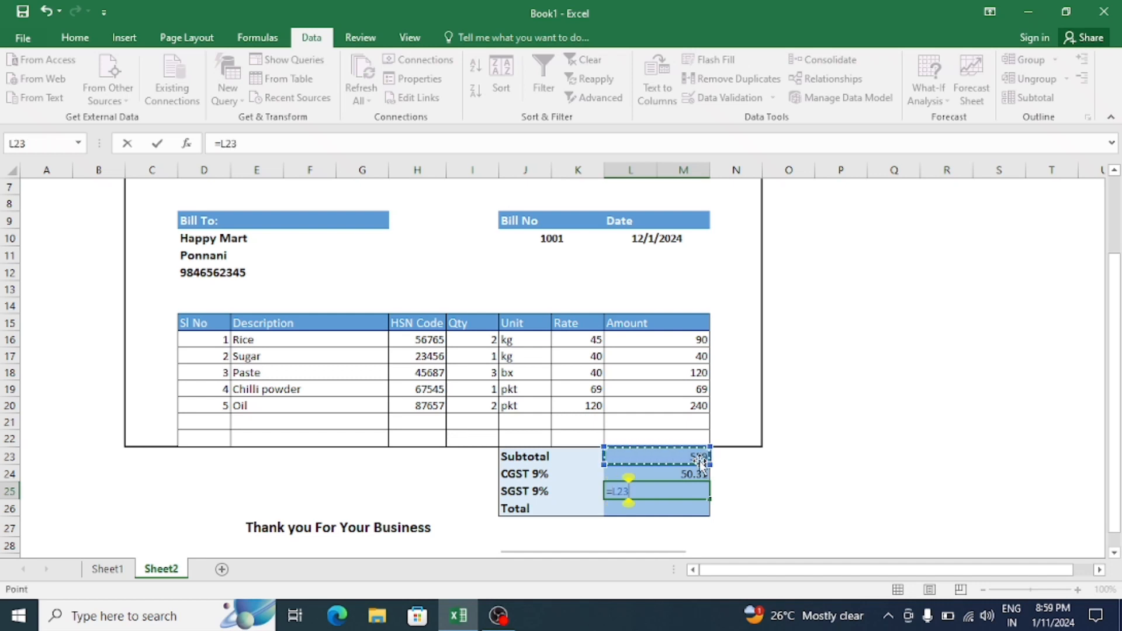
pyautogui.write('*9')
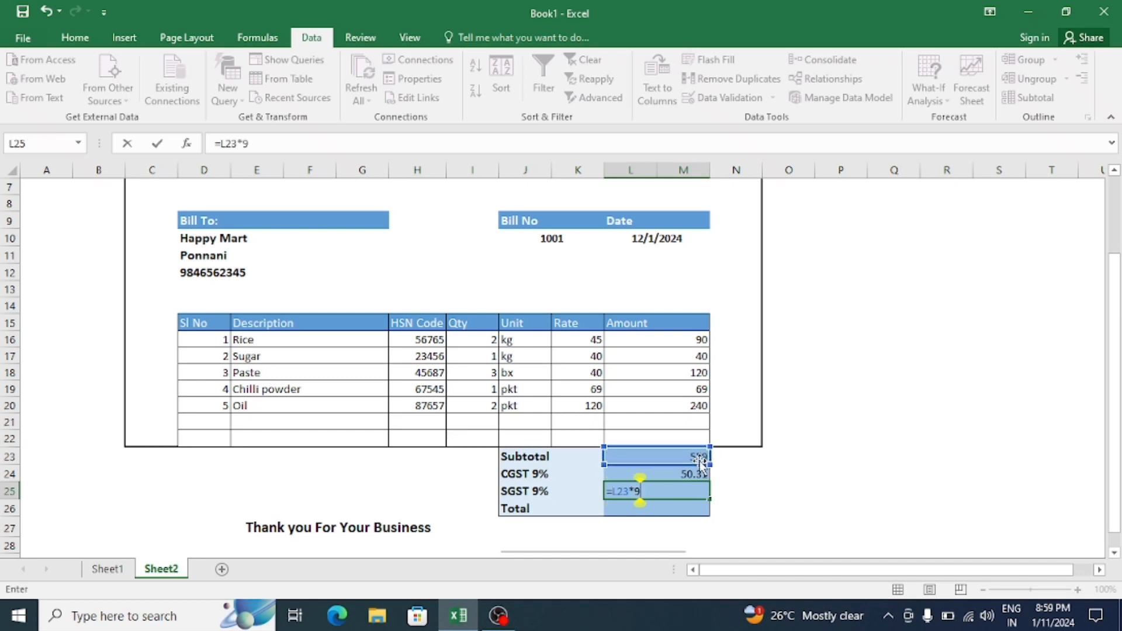
pyautogui.write('%')
pyautogui.press('Return')
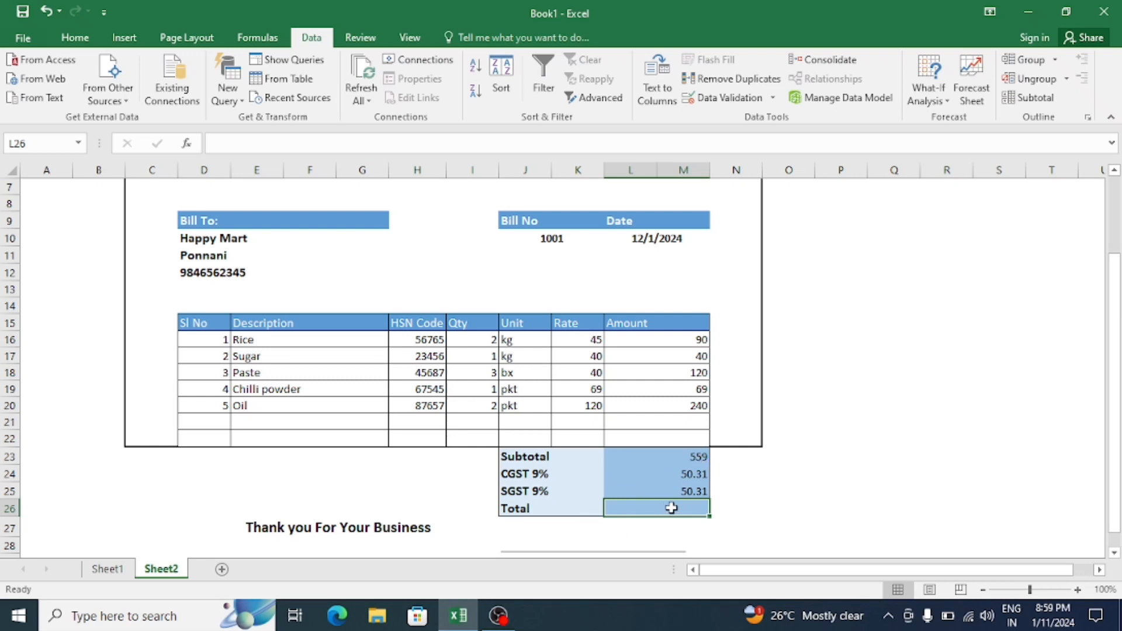
# Enter =SUM(L23:M25) in Total cell L26 to add the subtotal and both taxes.
pyautogui.write('=s')
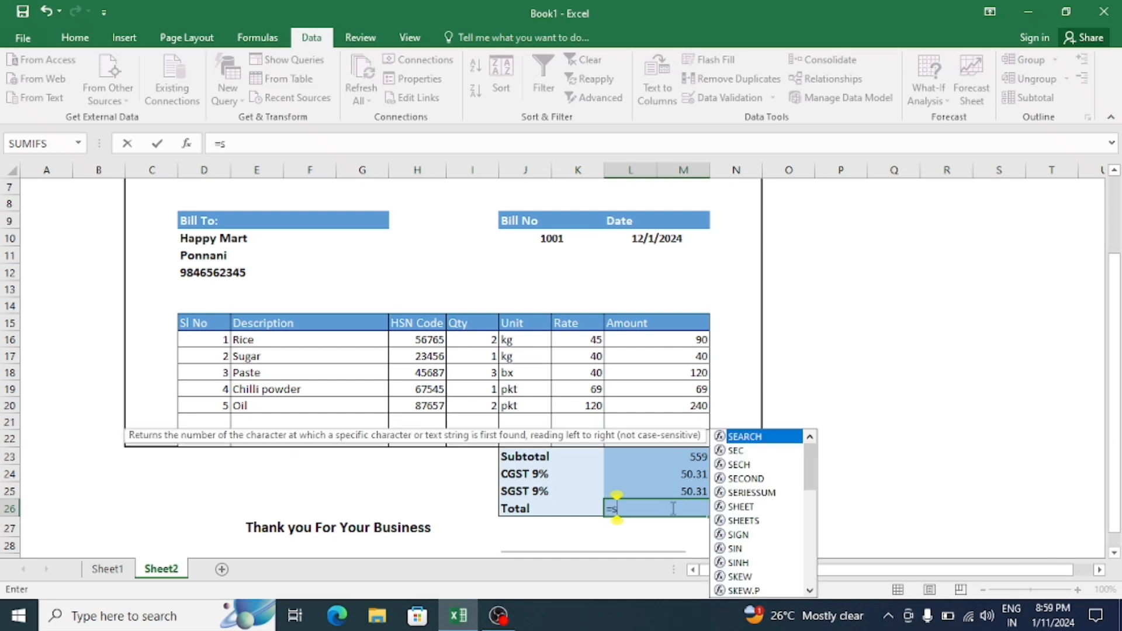
pyautogui.write('u')
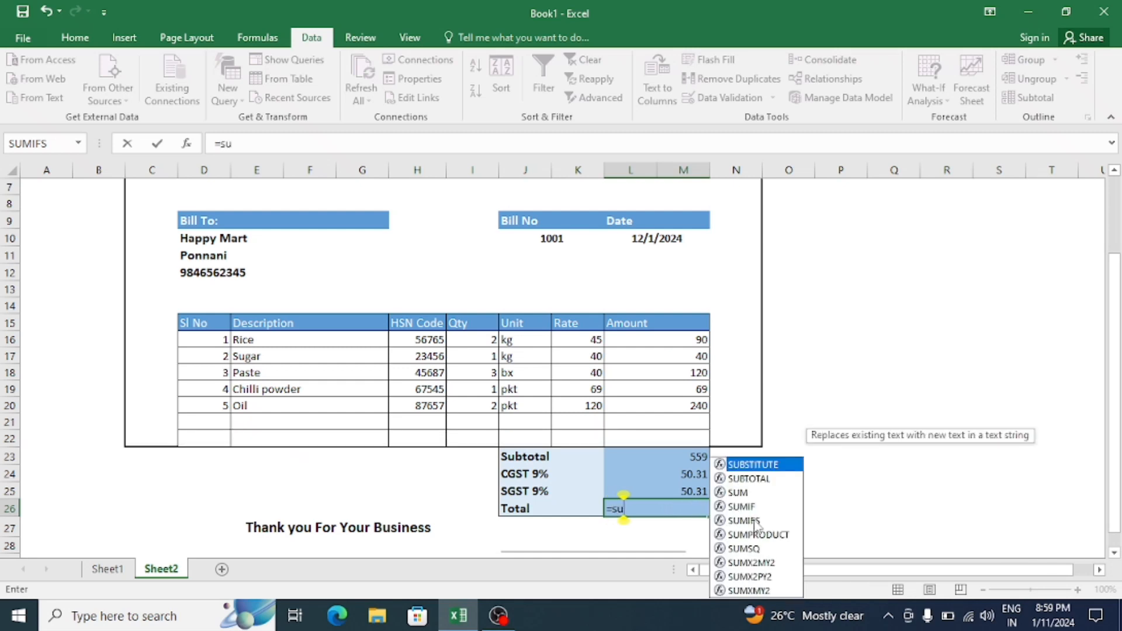
pyautogui.doubleClick(737, 492)
pyautogui.click(697, 461)
pyautogui.moveTo(696, 461); pyautogui.dragTo(697, 490)
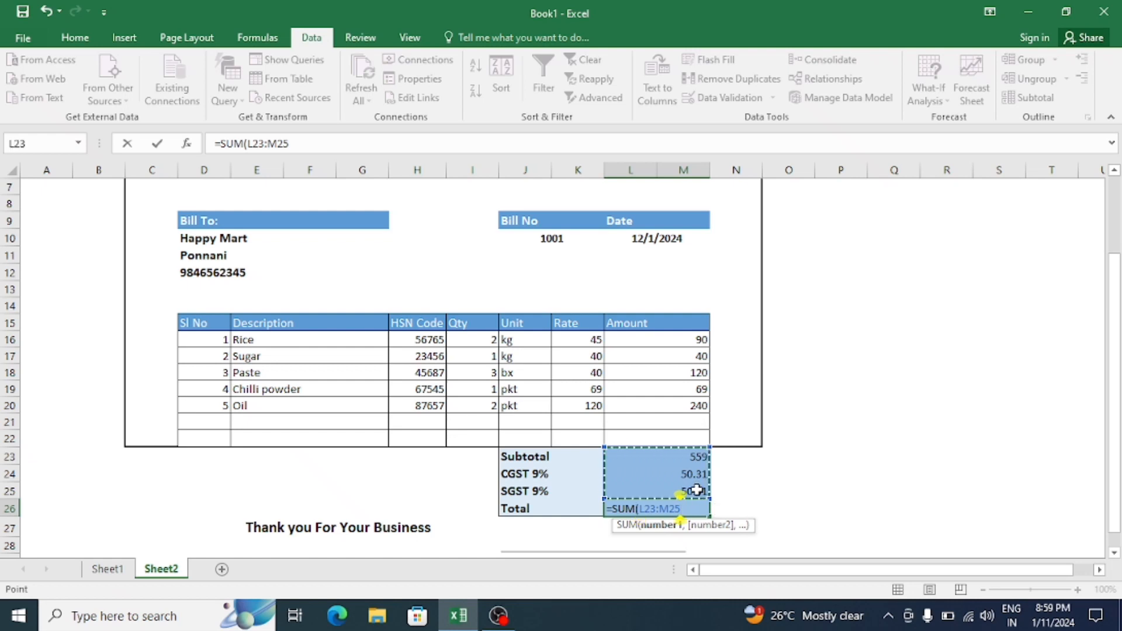
pyautogui.press('Return')
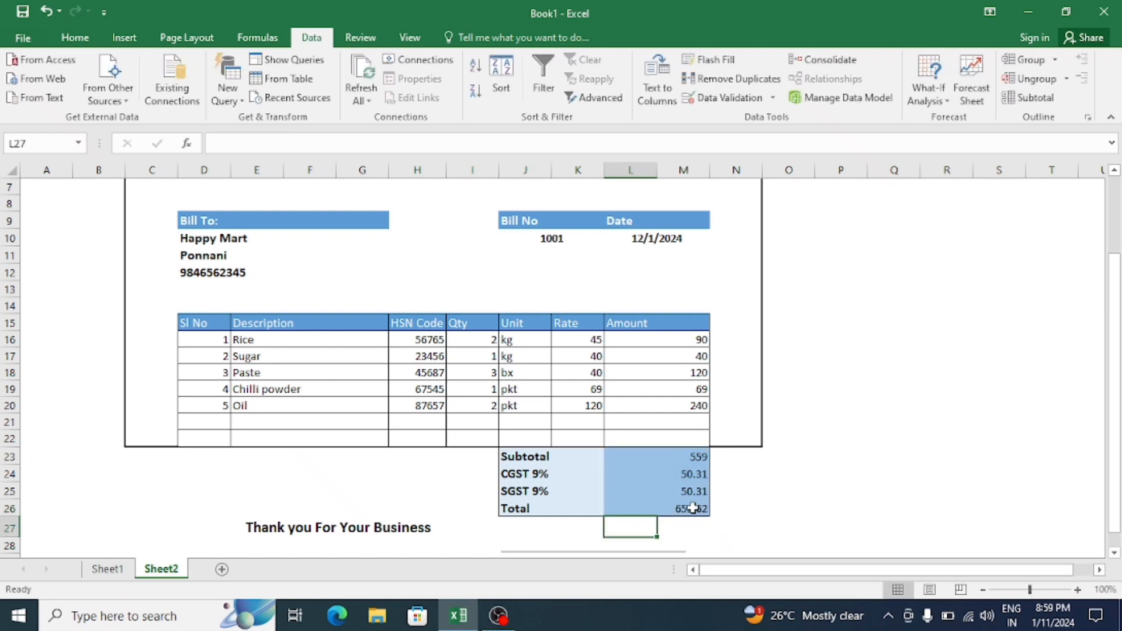
# Format the rates and amounts in K16:M20 and the subtotal, tax and total cells L23:L26 as currency with the ₹ symbol.
pyautogui.moveTo(593, 337); pyautogui.dragTo(653, 403)
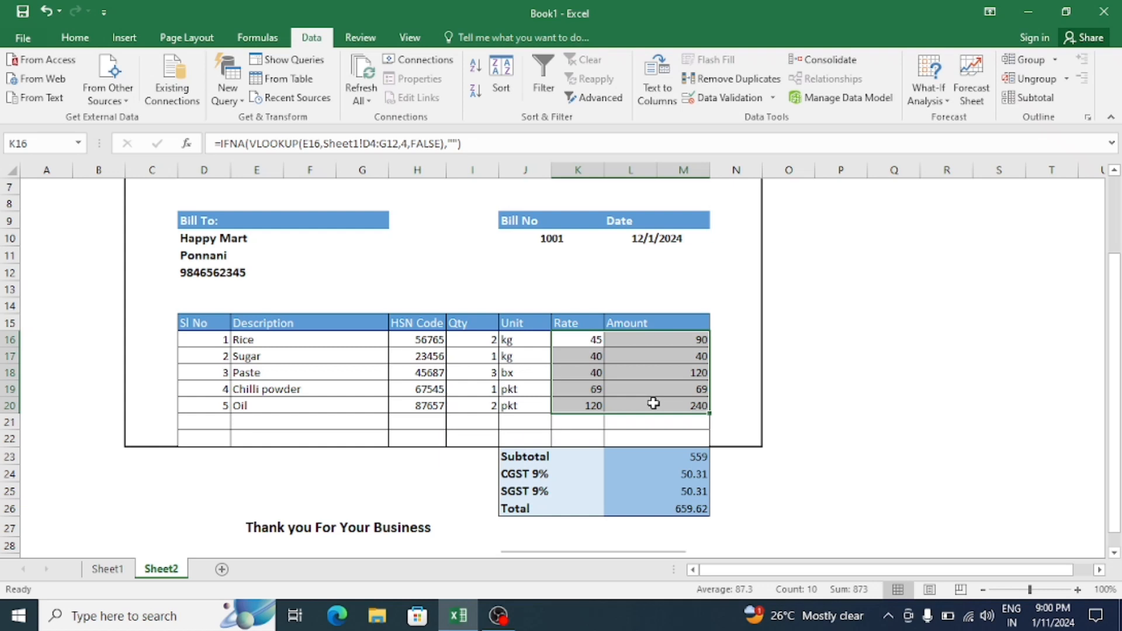
pyautogui.keyDown('ctrl'); pyautogui.click(693, 460); pyautogui.keyUp('ctrl')
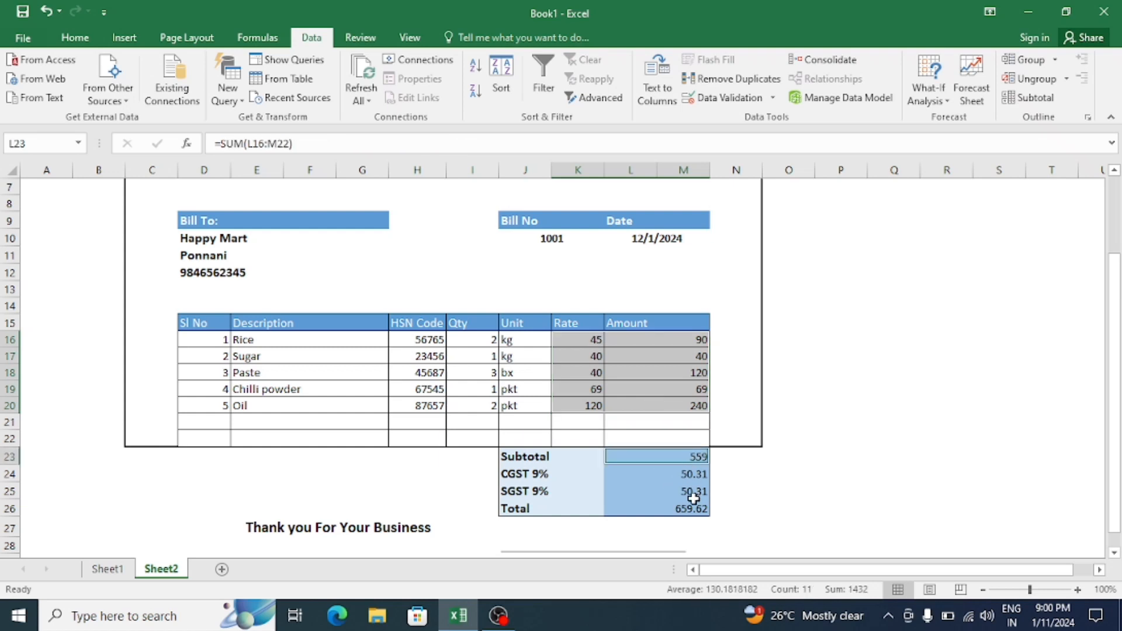
pyautogui.keyDown('ctrl'); pyautogui.click(693, 507); pyautogui.keyUp('ctrl')
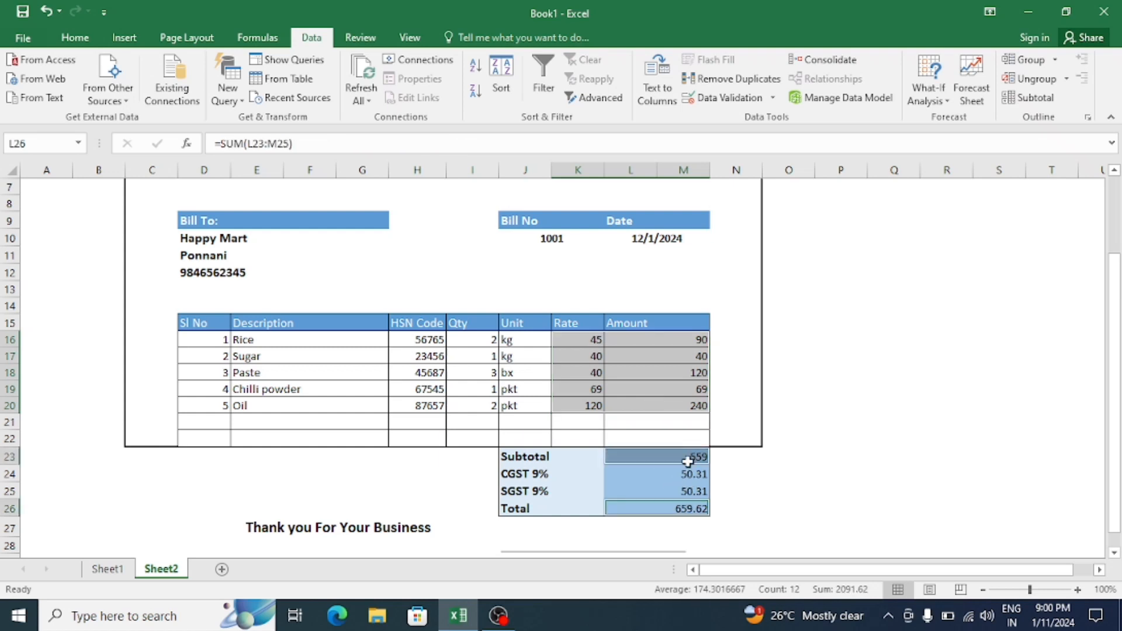
pyautogui.moveTo(687, 461); pyautogui.dragTo(691, 506)
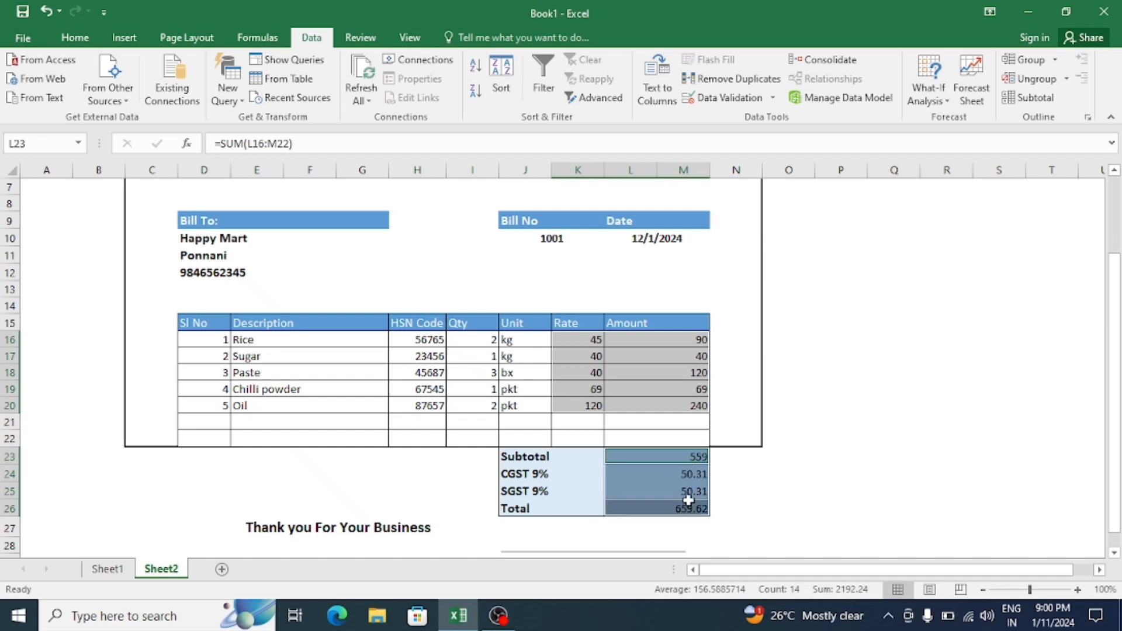
pyautogui.click(94, 37)
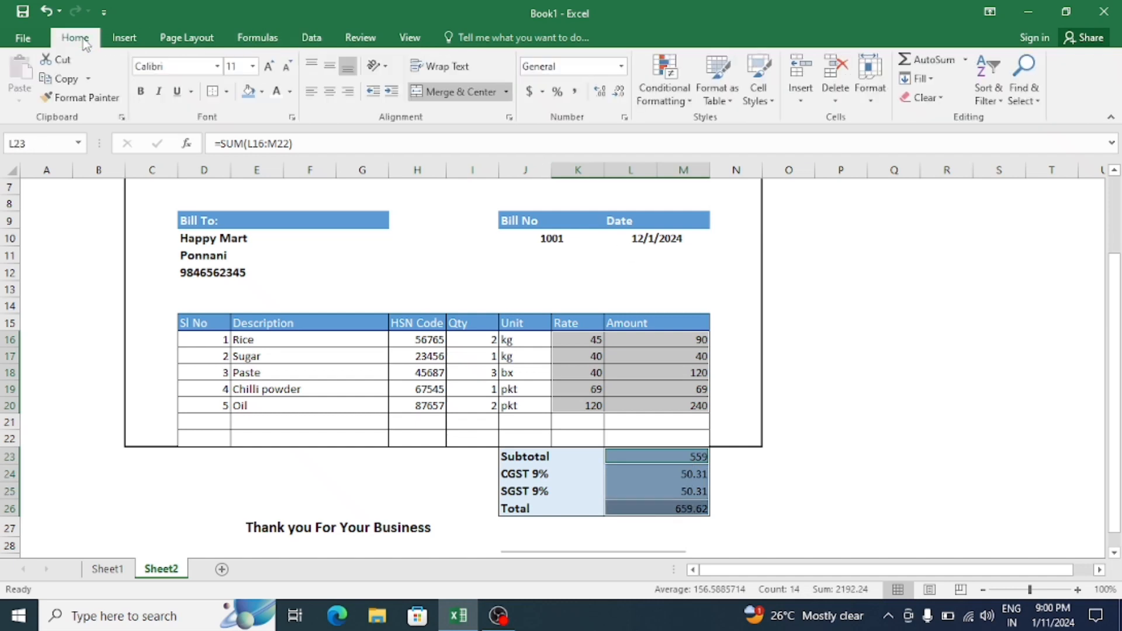
pyautogui.click(622, 67)
pyautogui.click(595, 171)
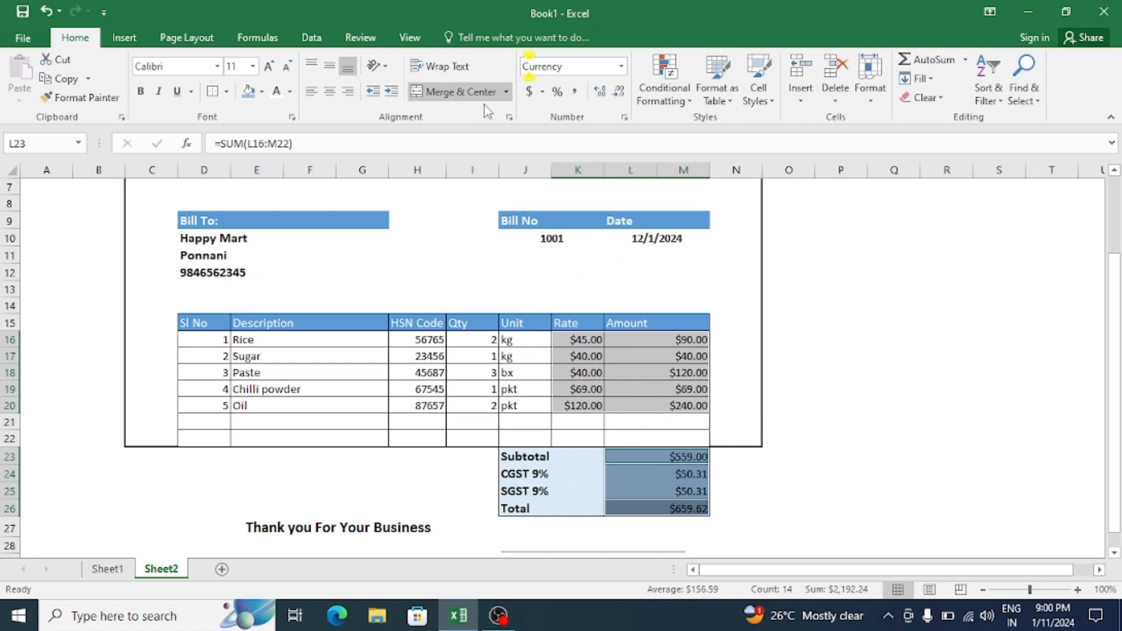
pyautogui.click(542, 93)
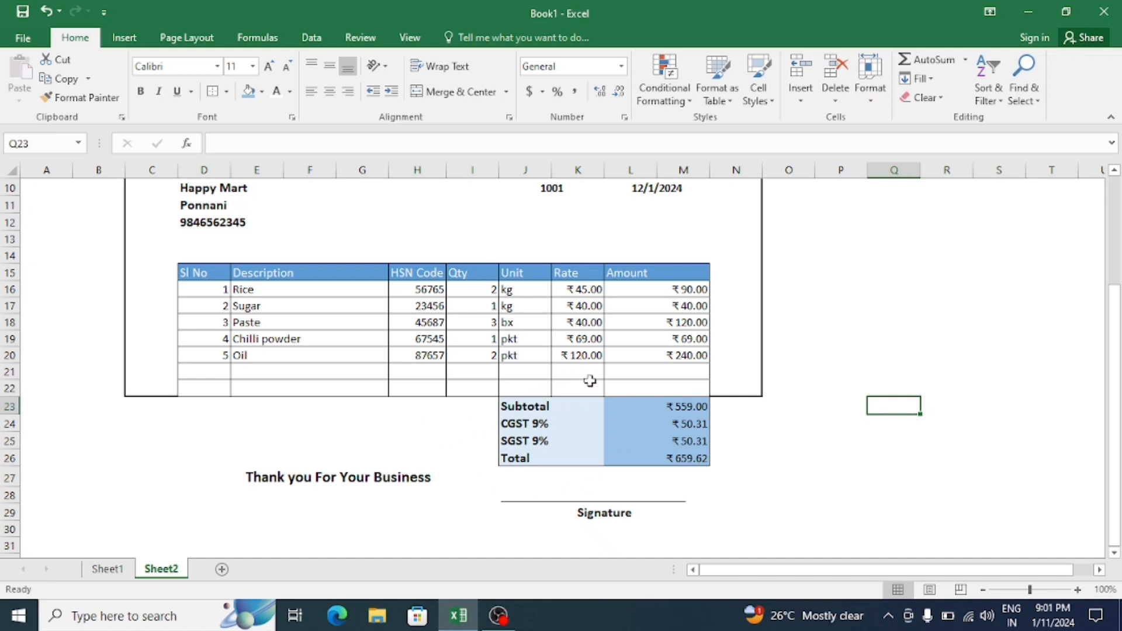
# Set the invoice's print orientation to Landscape in the print settings and return to the worksheet.
pyautogui.scroll(1, 607, 380)
pyautogui.scroll(3, 607, 381)
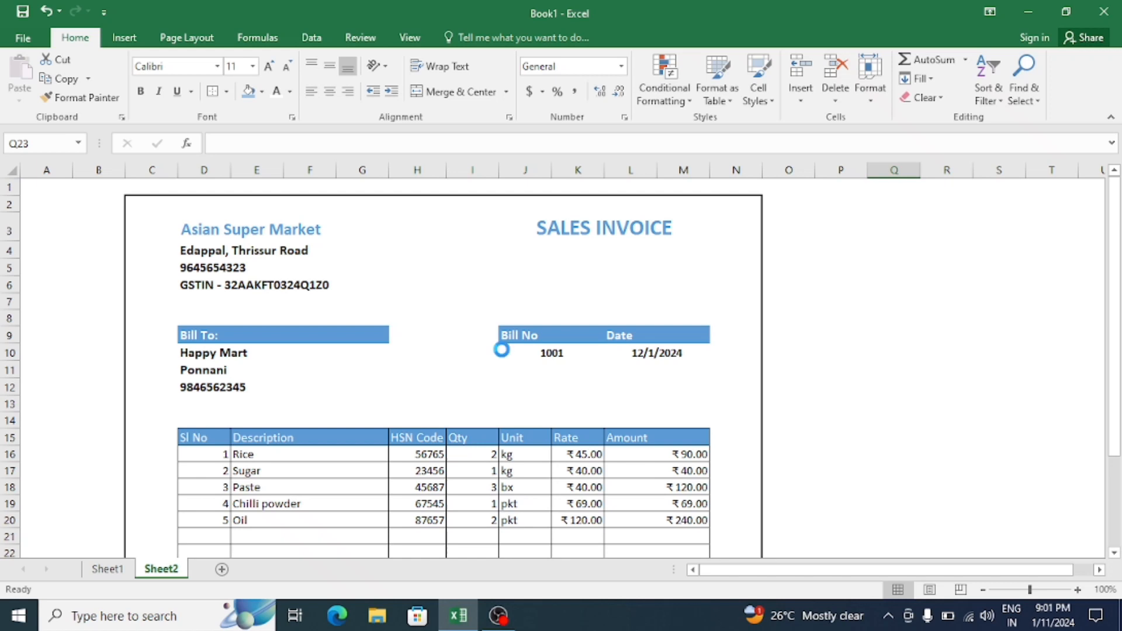
pyautogui.hotkey('ctrl', 'p')
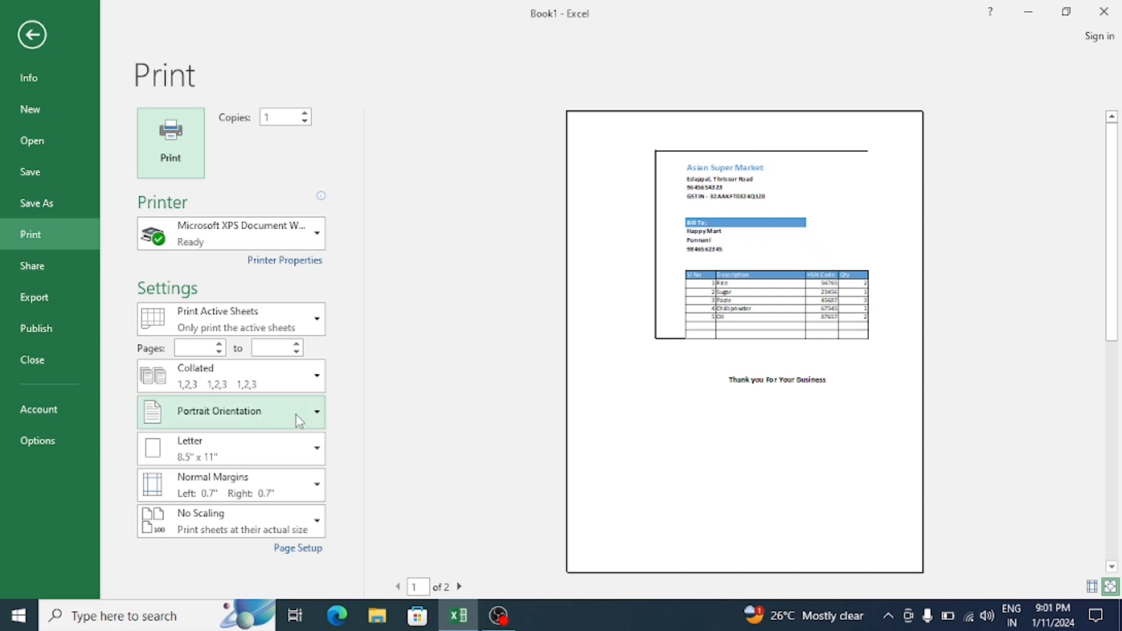
pyautogui.click(313, 412)
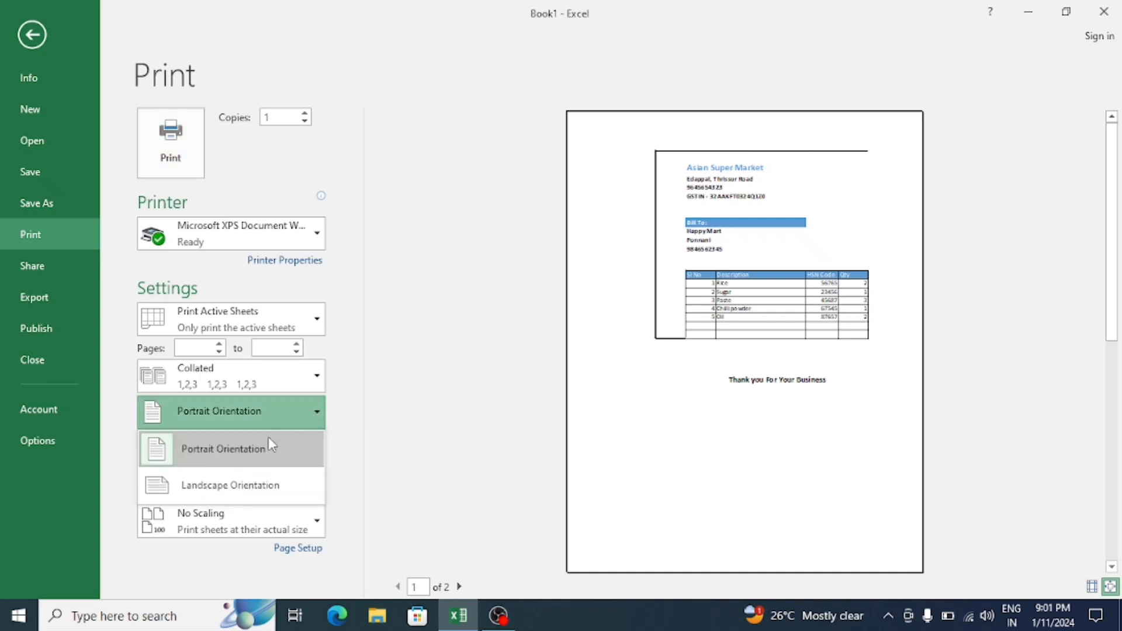
pyautogui.click(236, 493)
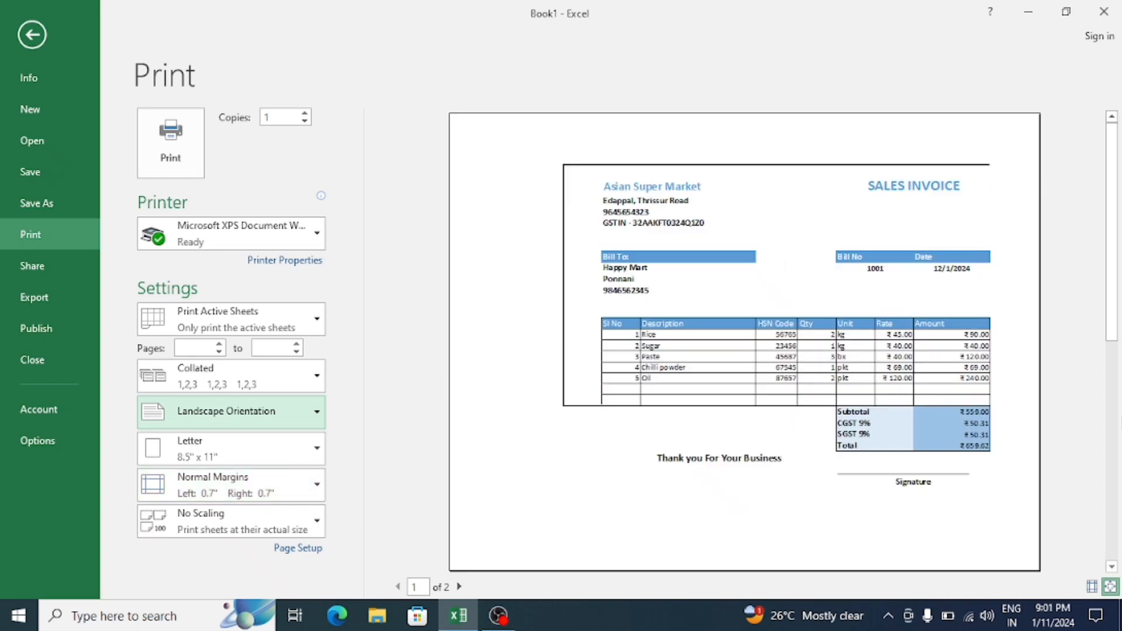
pyautogui.click(32, 34)
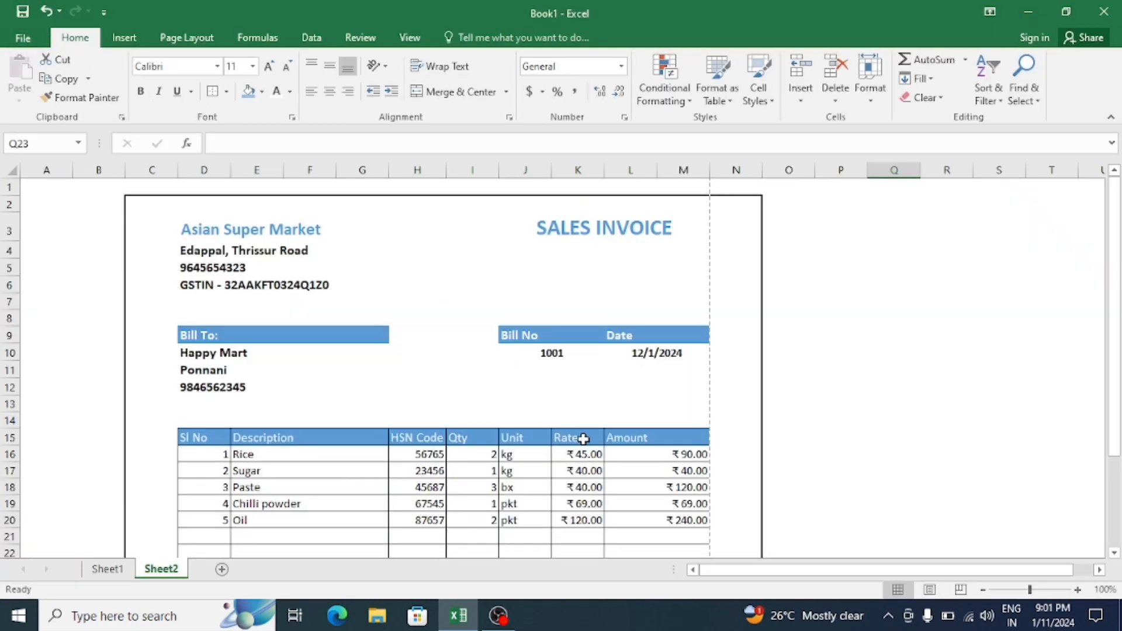
pyautogui.scroll(-3, 573, 388)
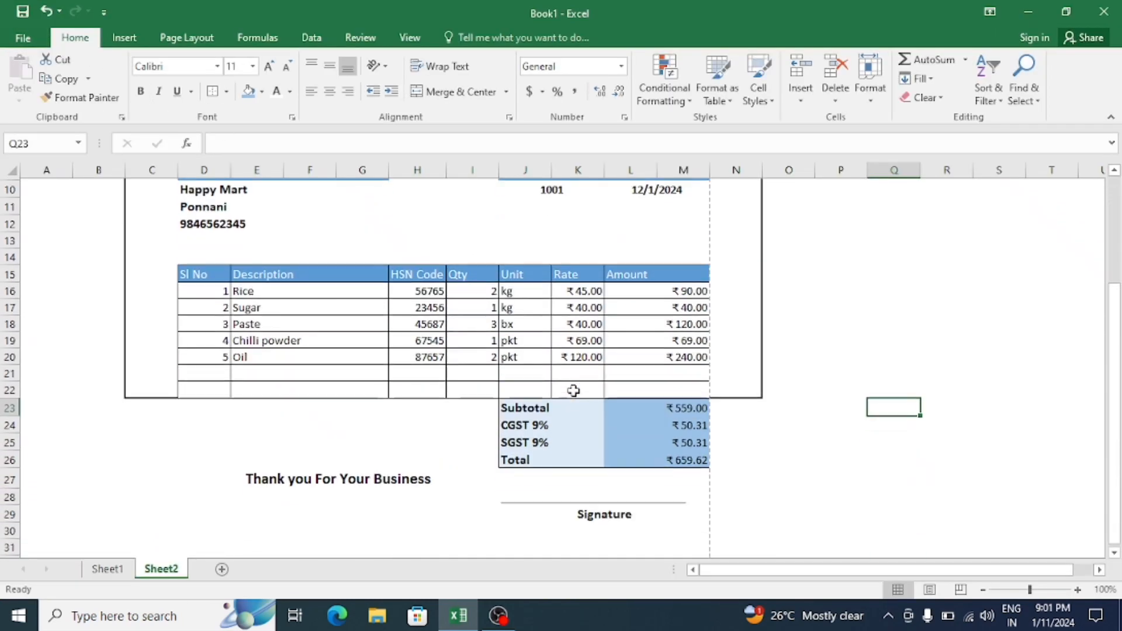
pyautogui.scroll(-2, 573, 389)
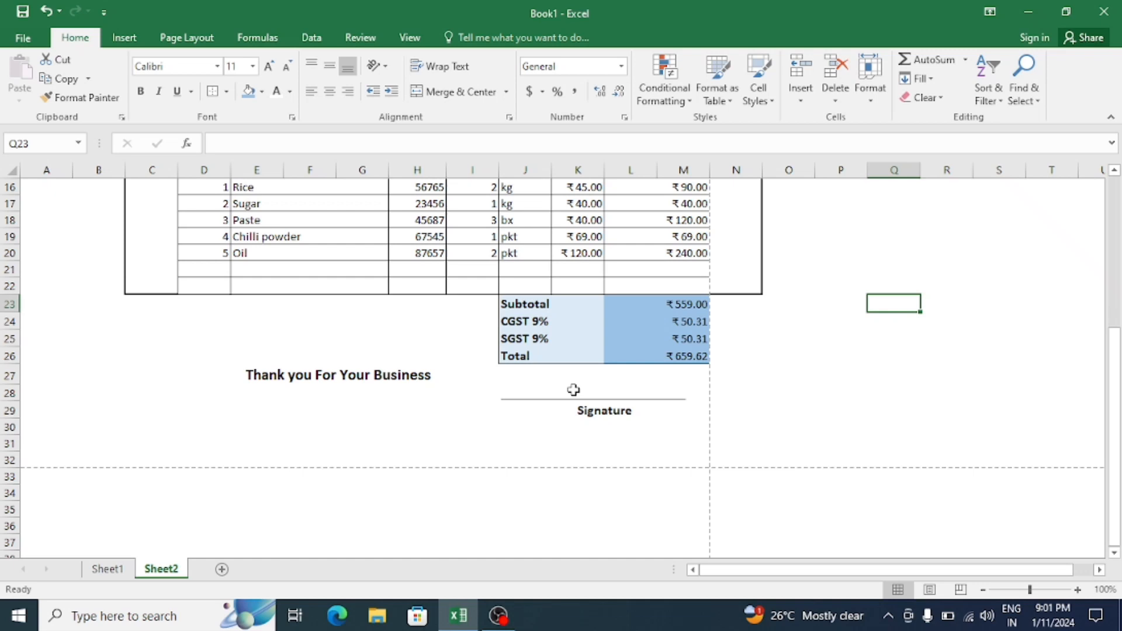
pyautogui.scroll(4, 573, 390)
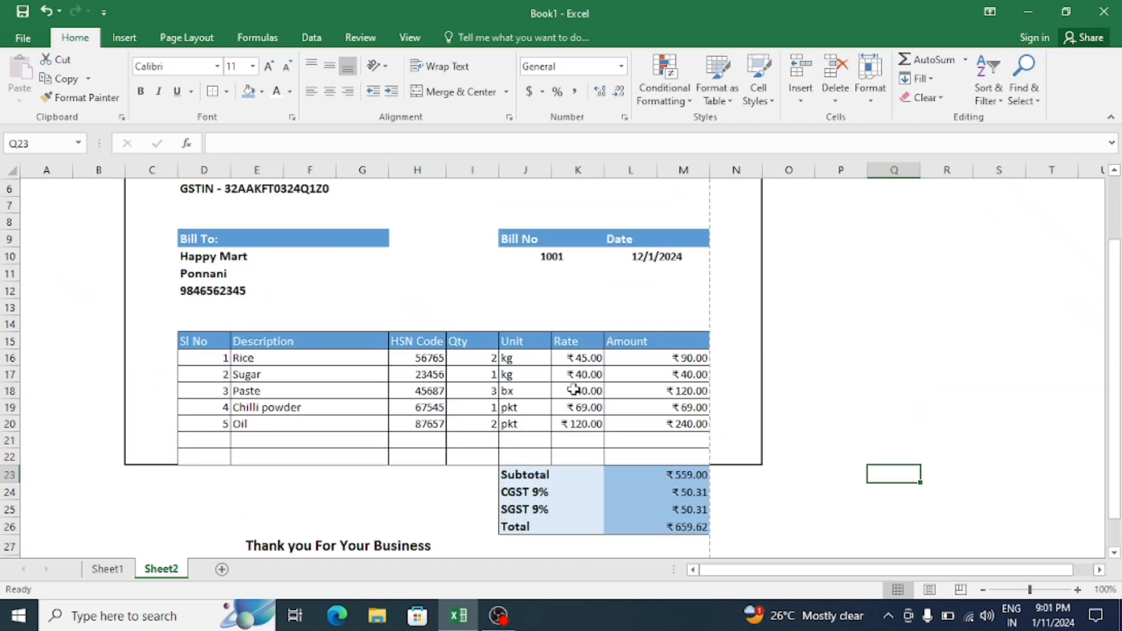
pyautogui.scroll(1, 573, 390)
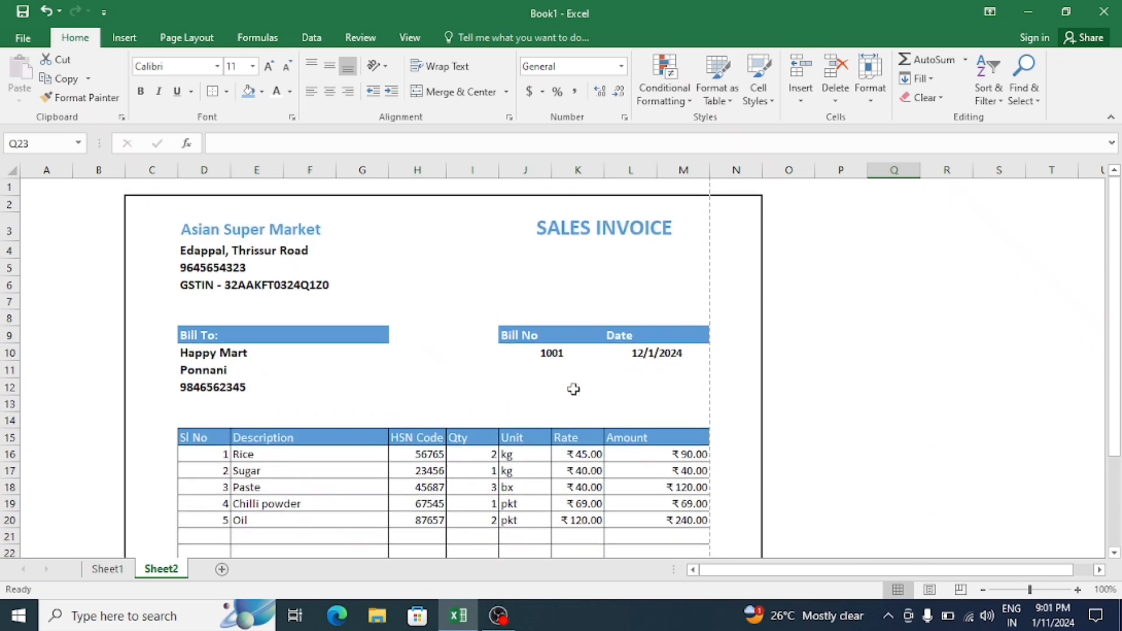